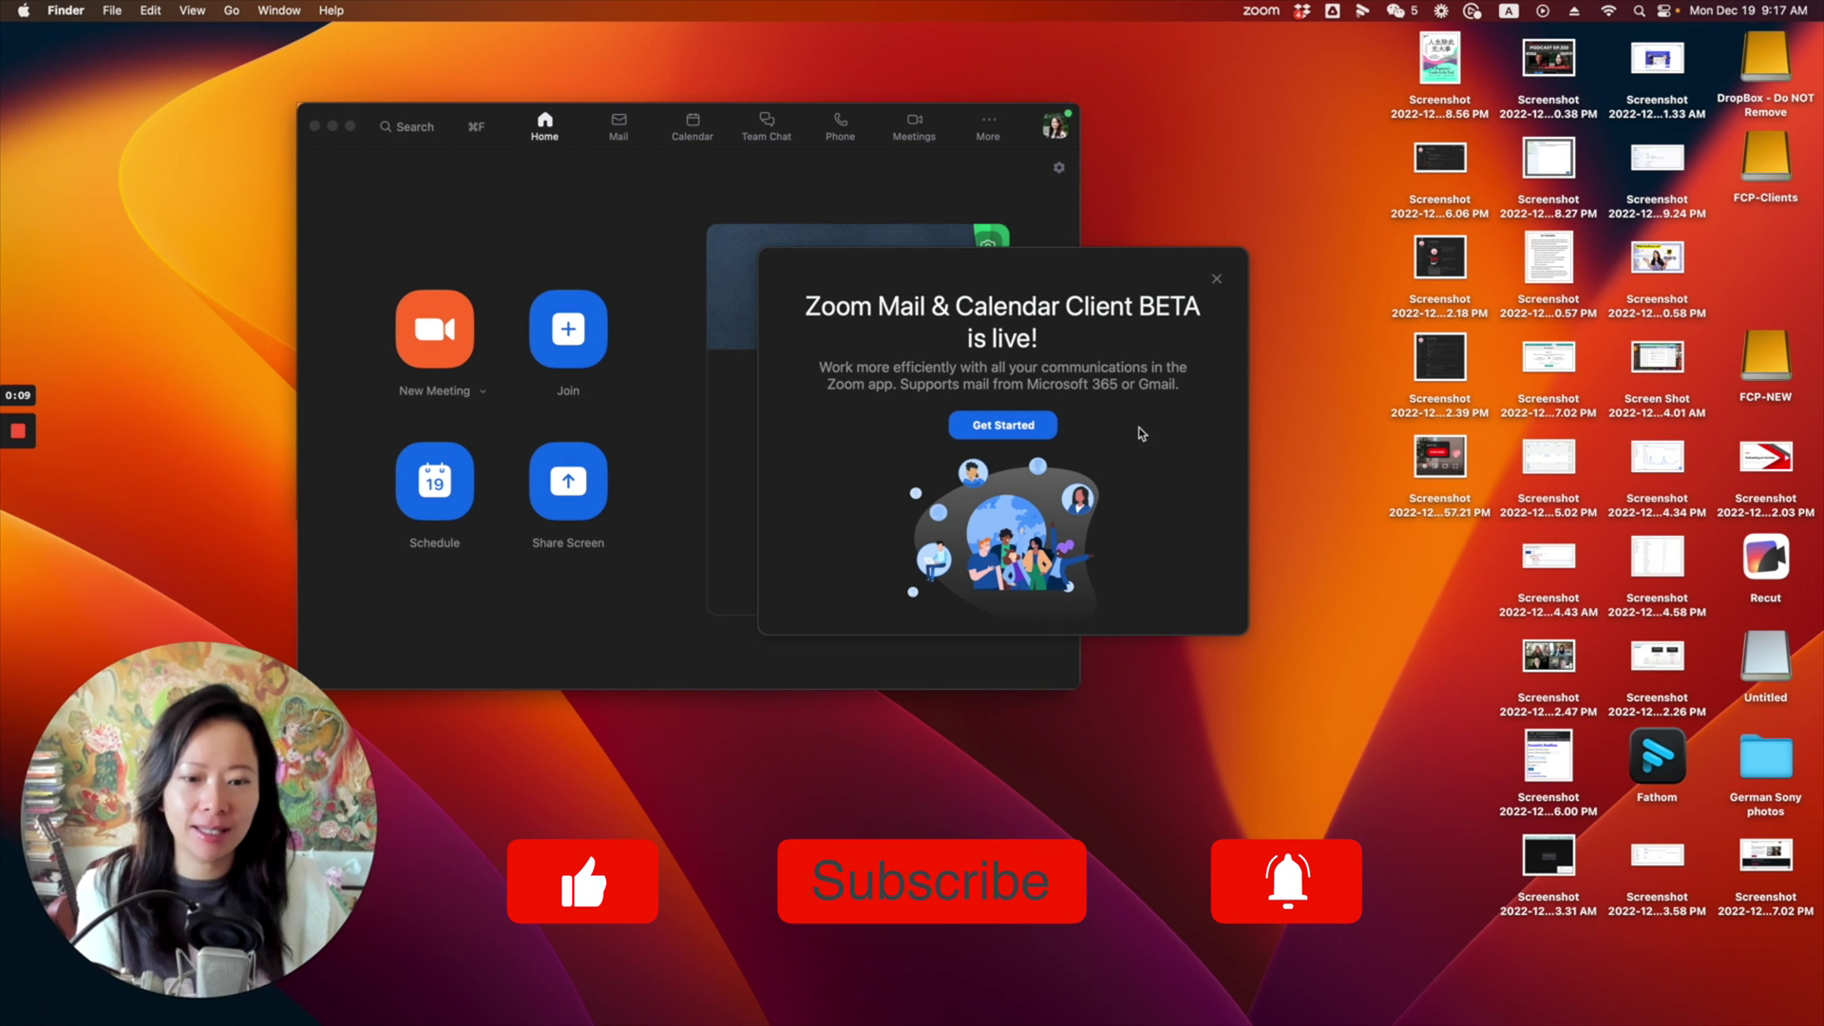
- Open the Zoom Mail & Calendar Client beta page from the announcement and review its features and benefits
{"action": "left_click", "coordinate": [1141, 433]}
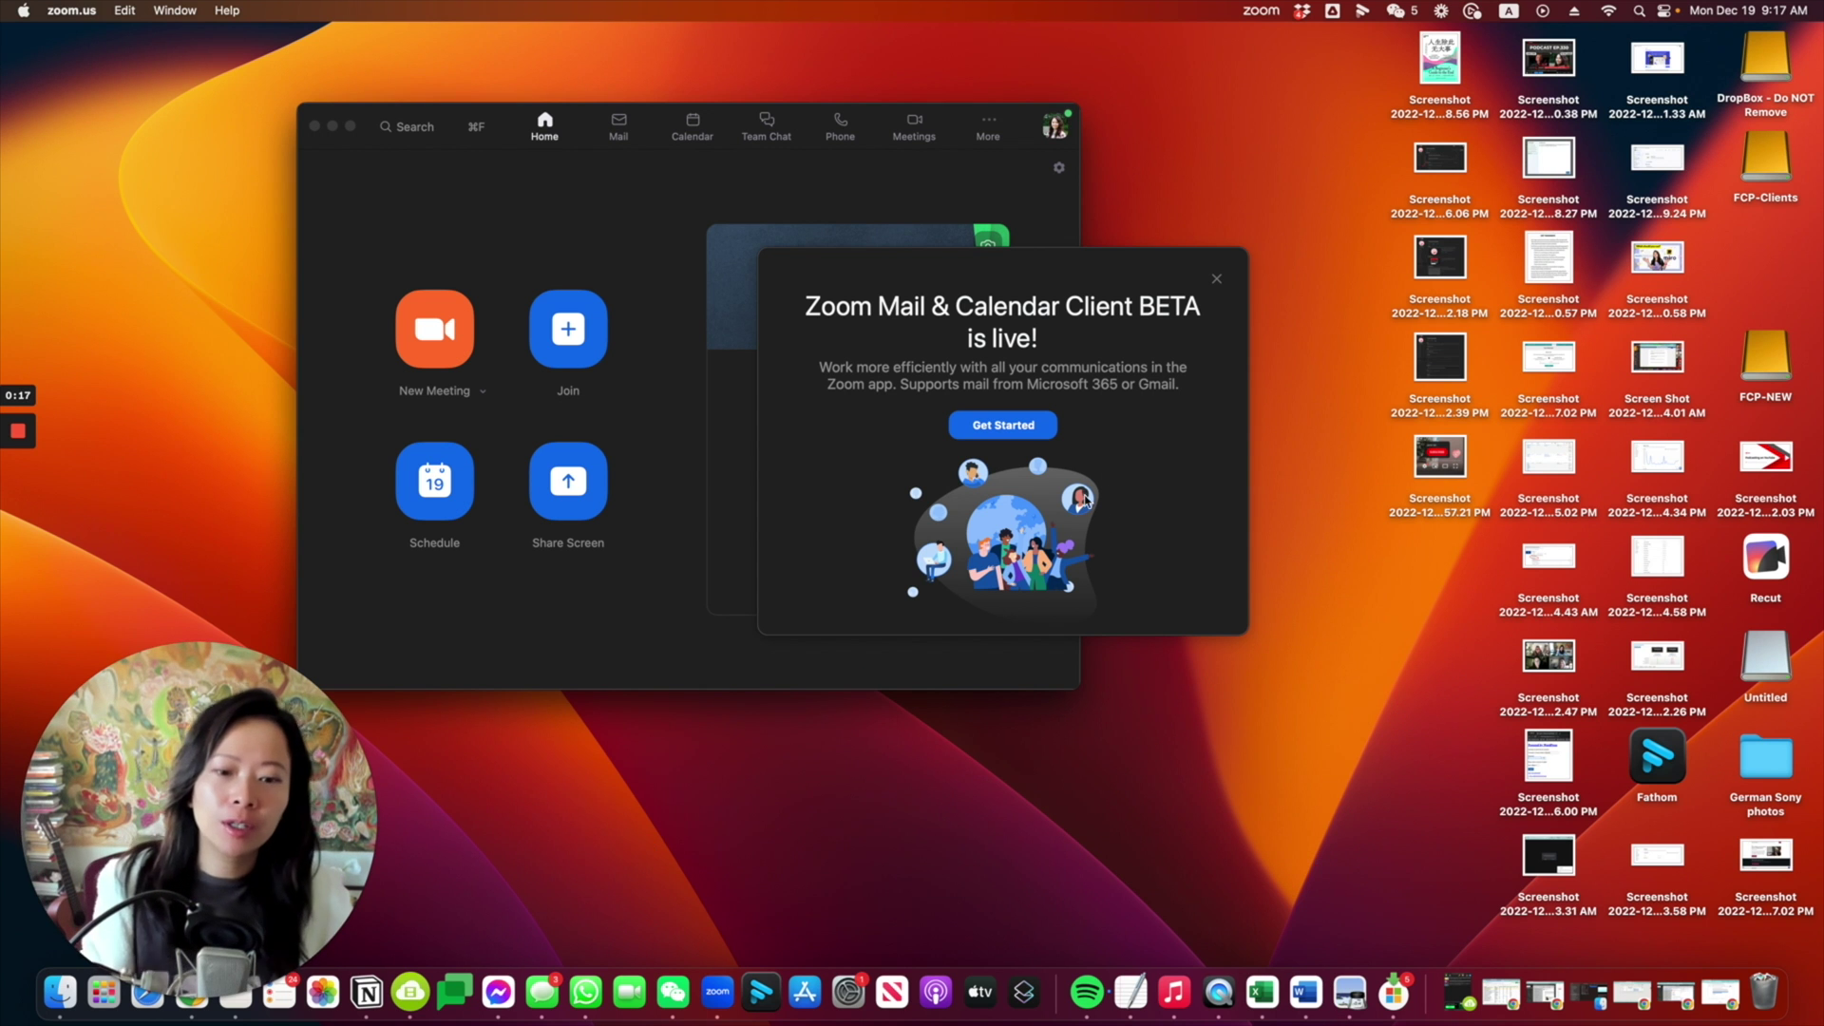
{"action": "left_click", "coordinate": [1022, 432]}
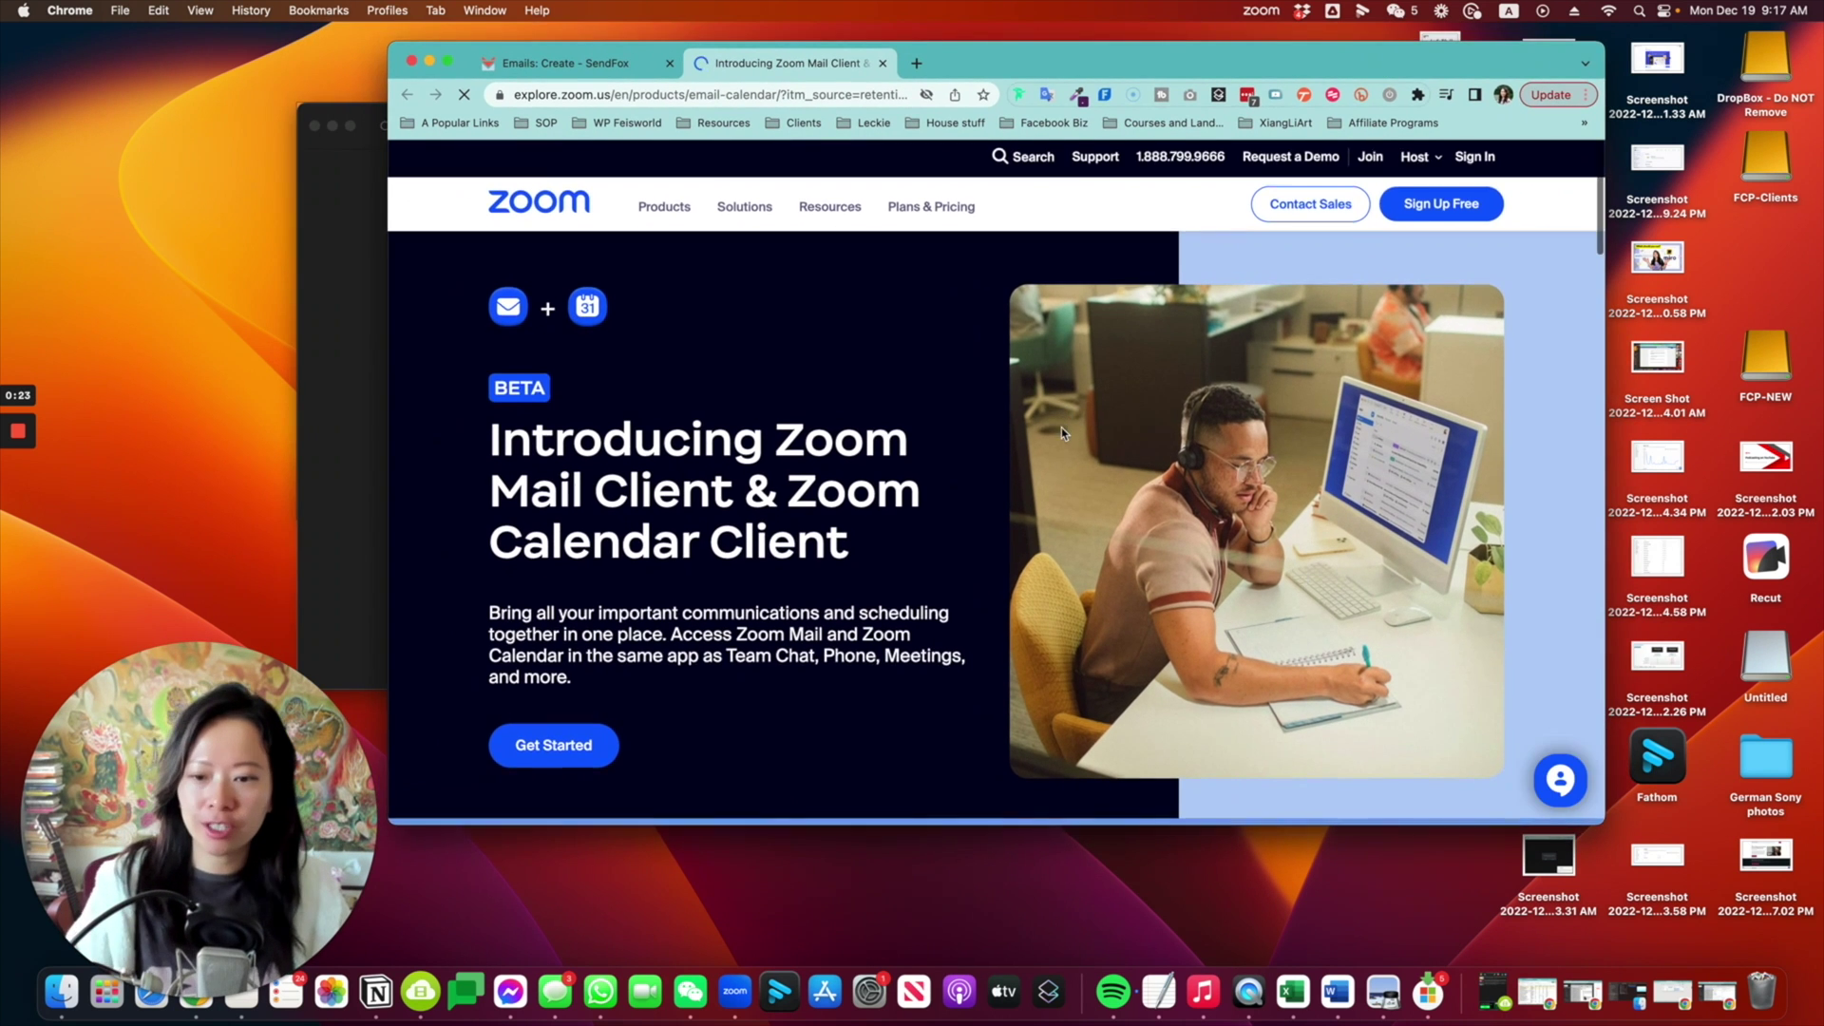
{"action": "scroll", "coordinate": [1062, 427], "scroll_direction": "down", "scroll_amount": 2}
{"action": "scroll", "coordinate": [1036, 570], "scroll_direction": "down", "scroll_amount": 10}
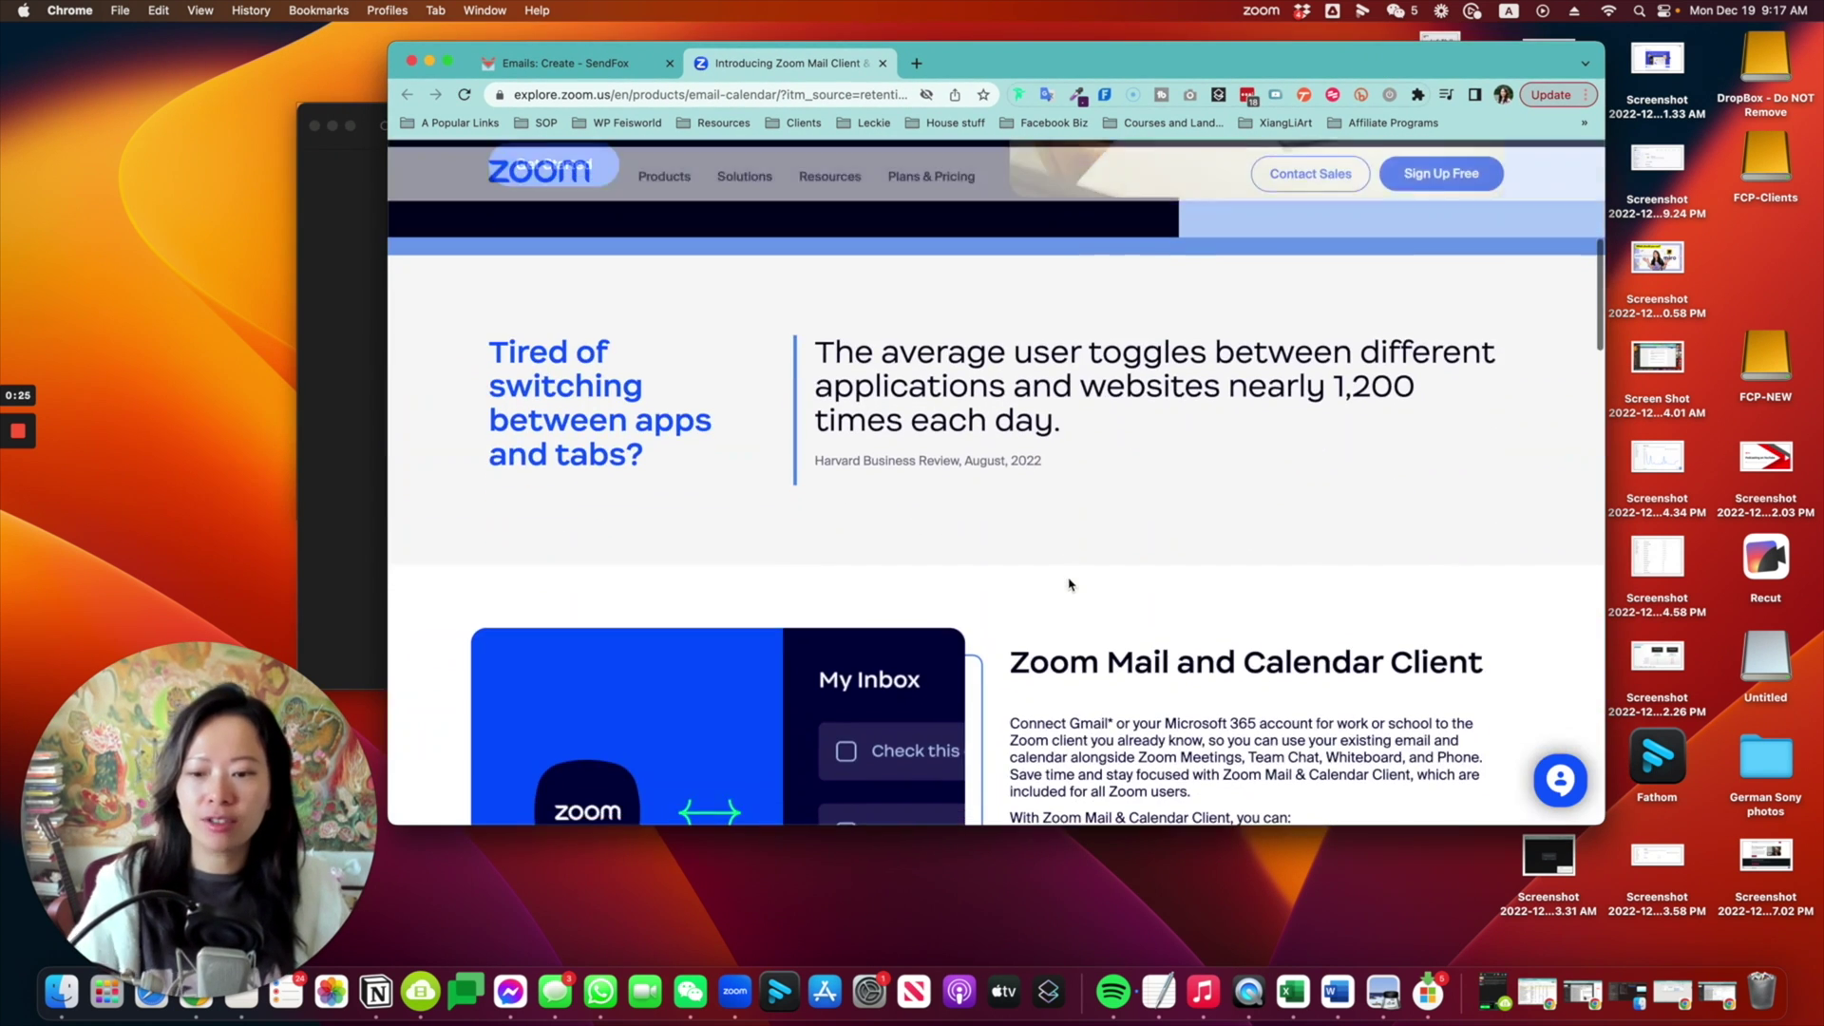
{"action": "scroll", "coordinate": [1443, 656], "scroll_direction": "up", "scroll_amount": 1}
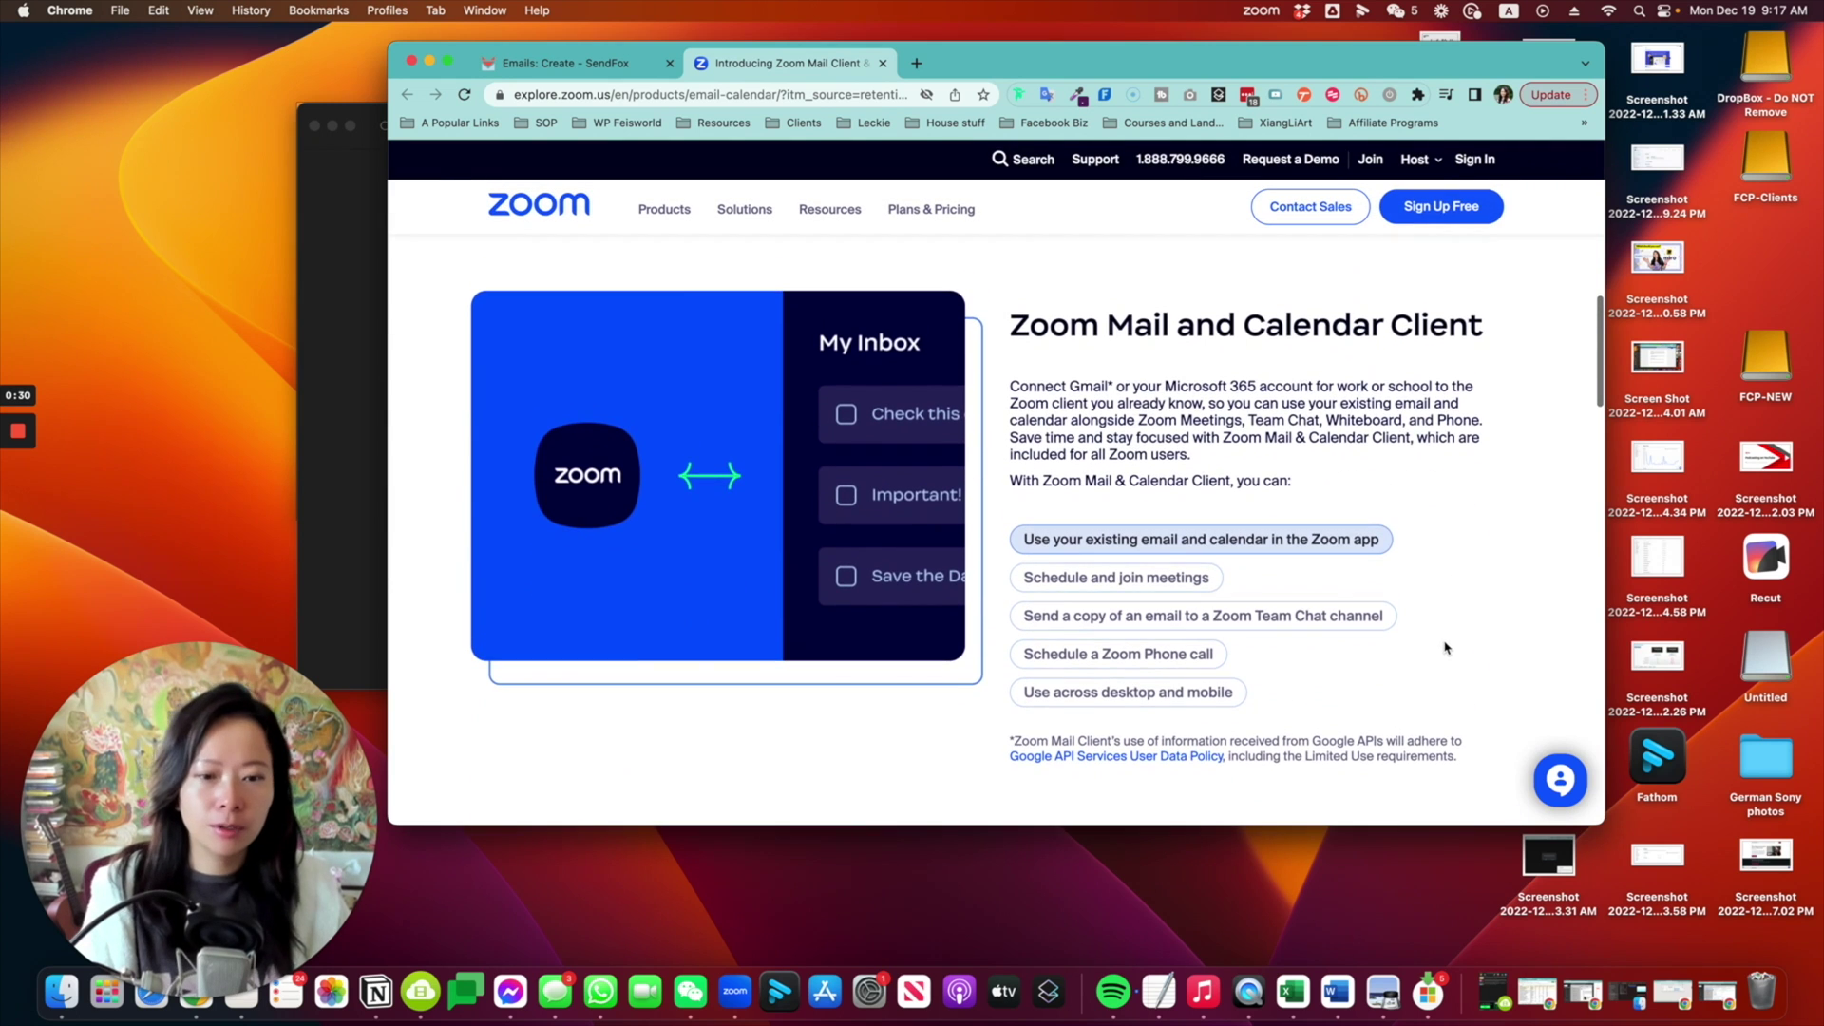
{"action": "scroll", "coordinate": [1445, 648], "scroll_direction": "down", "scroll_amount": 1}
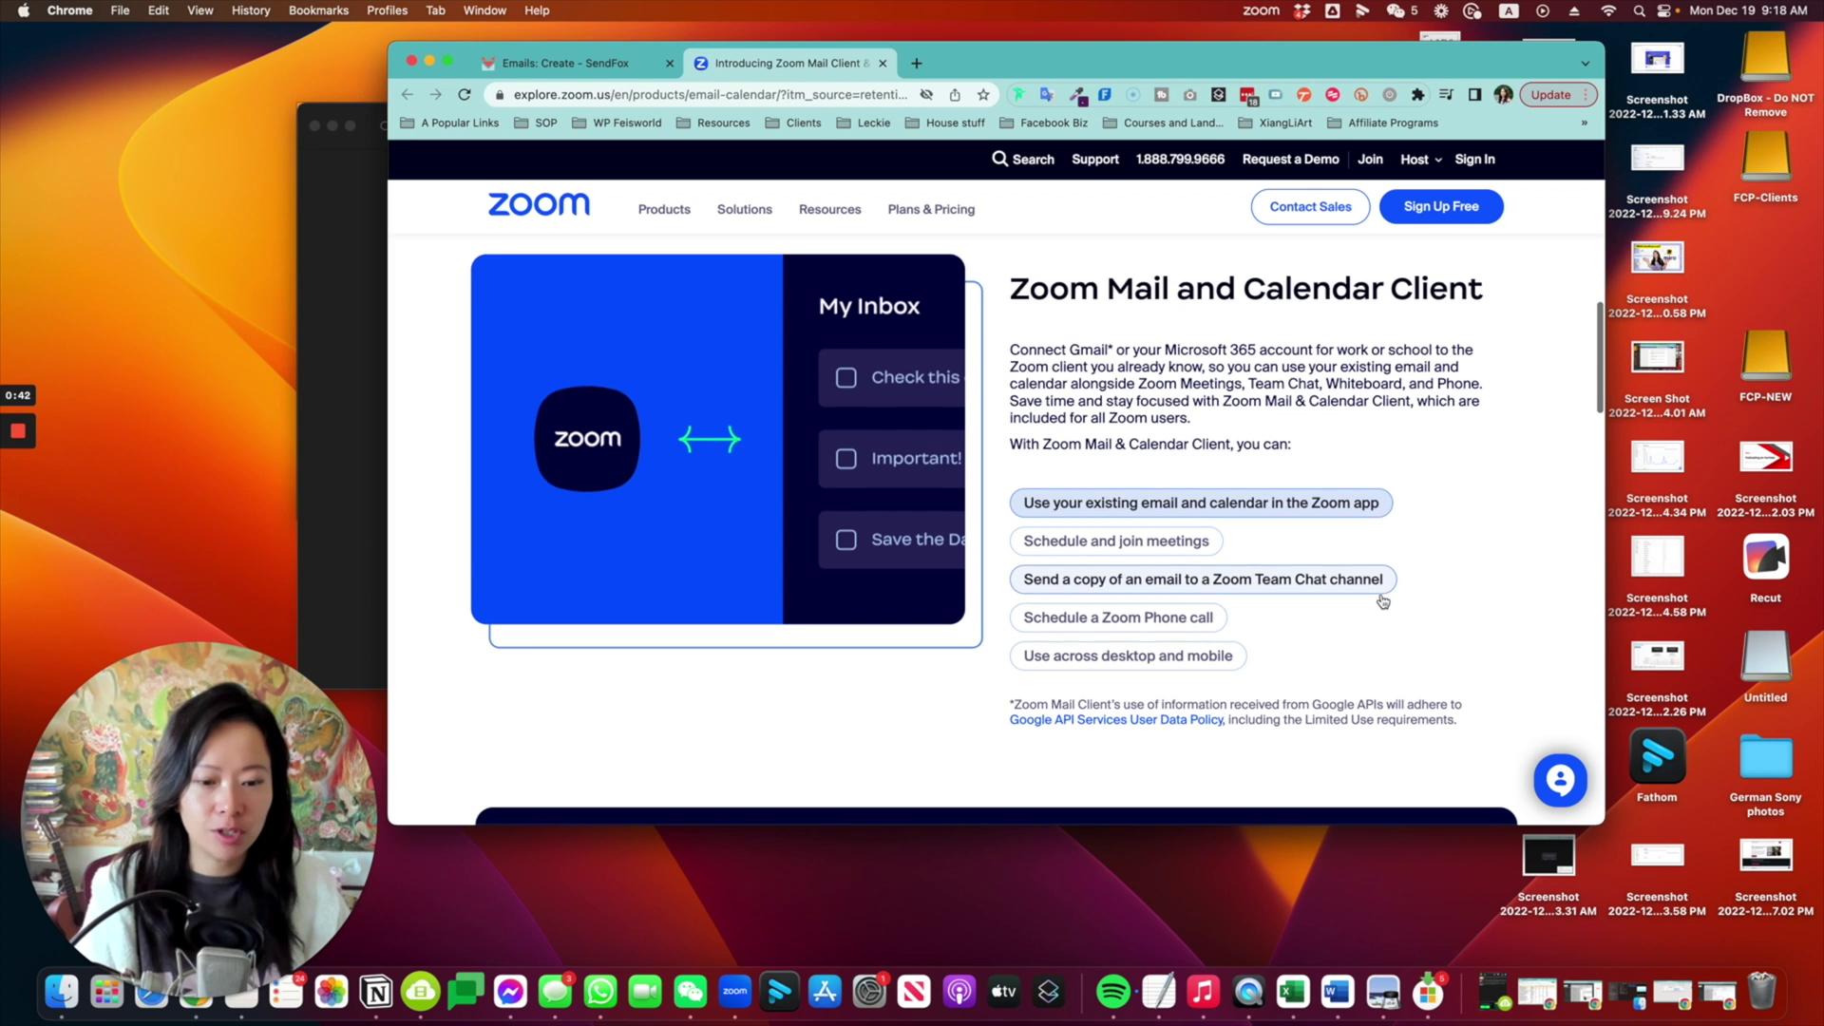
{"action": "scroll", "coordinate": [1235, 585], "scroll_direction": "down", "scroll_amount": 2}
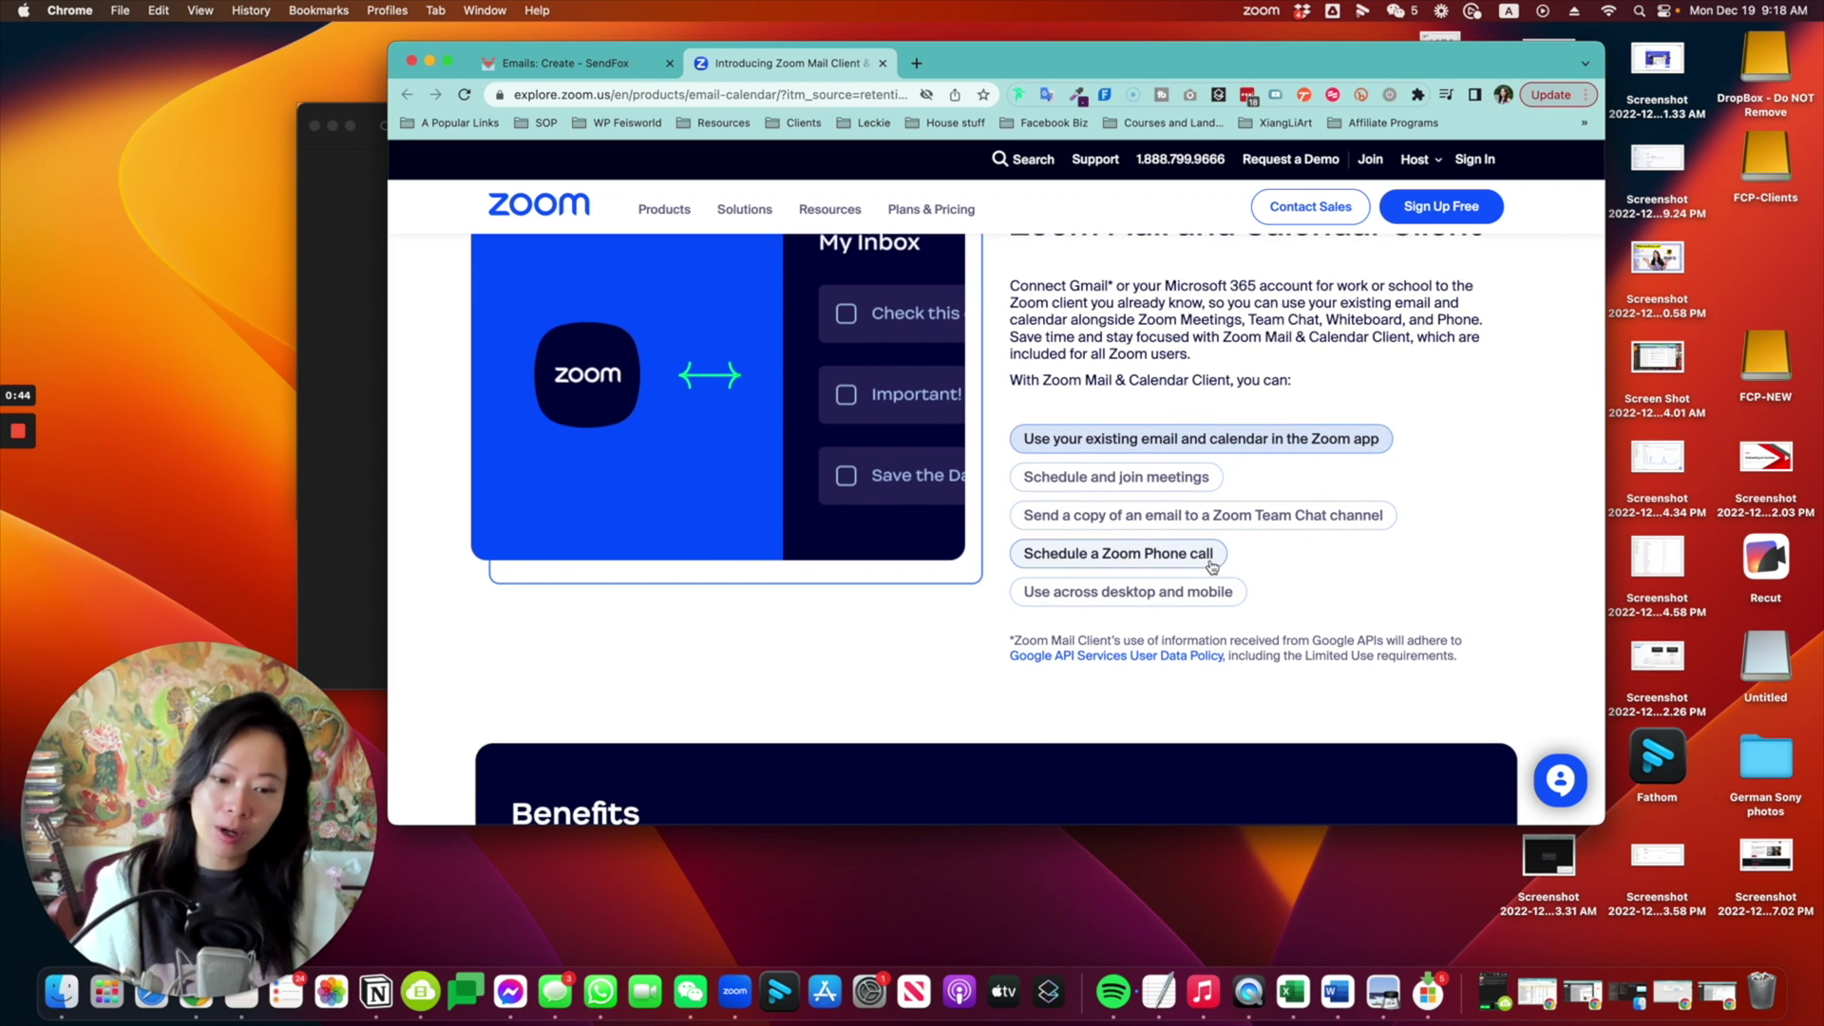
{"action": "scroll", "coordinate": [1275, 624], "scroll_direction": "down", "scroll_amount": 5}
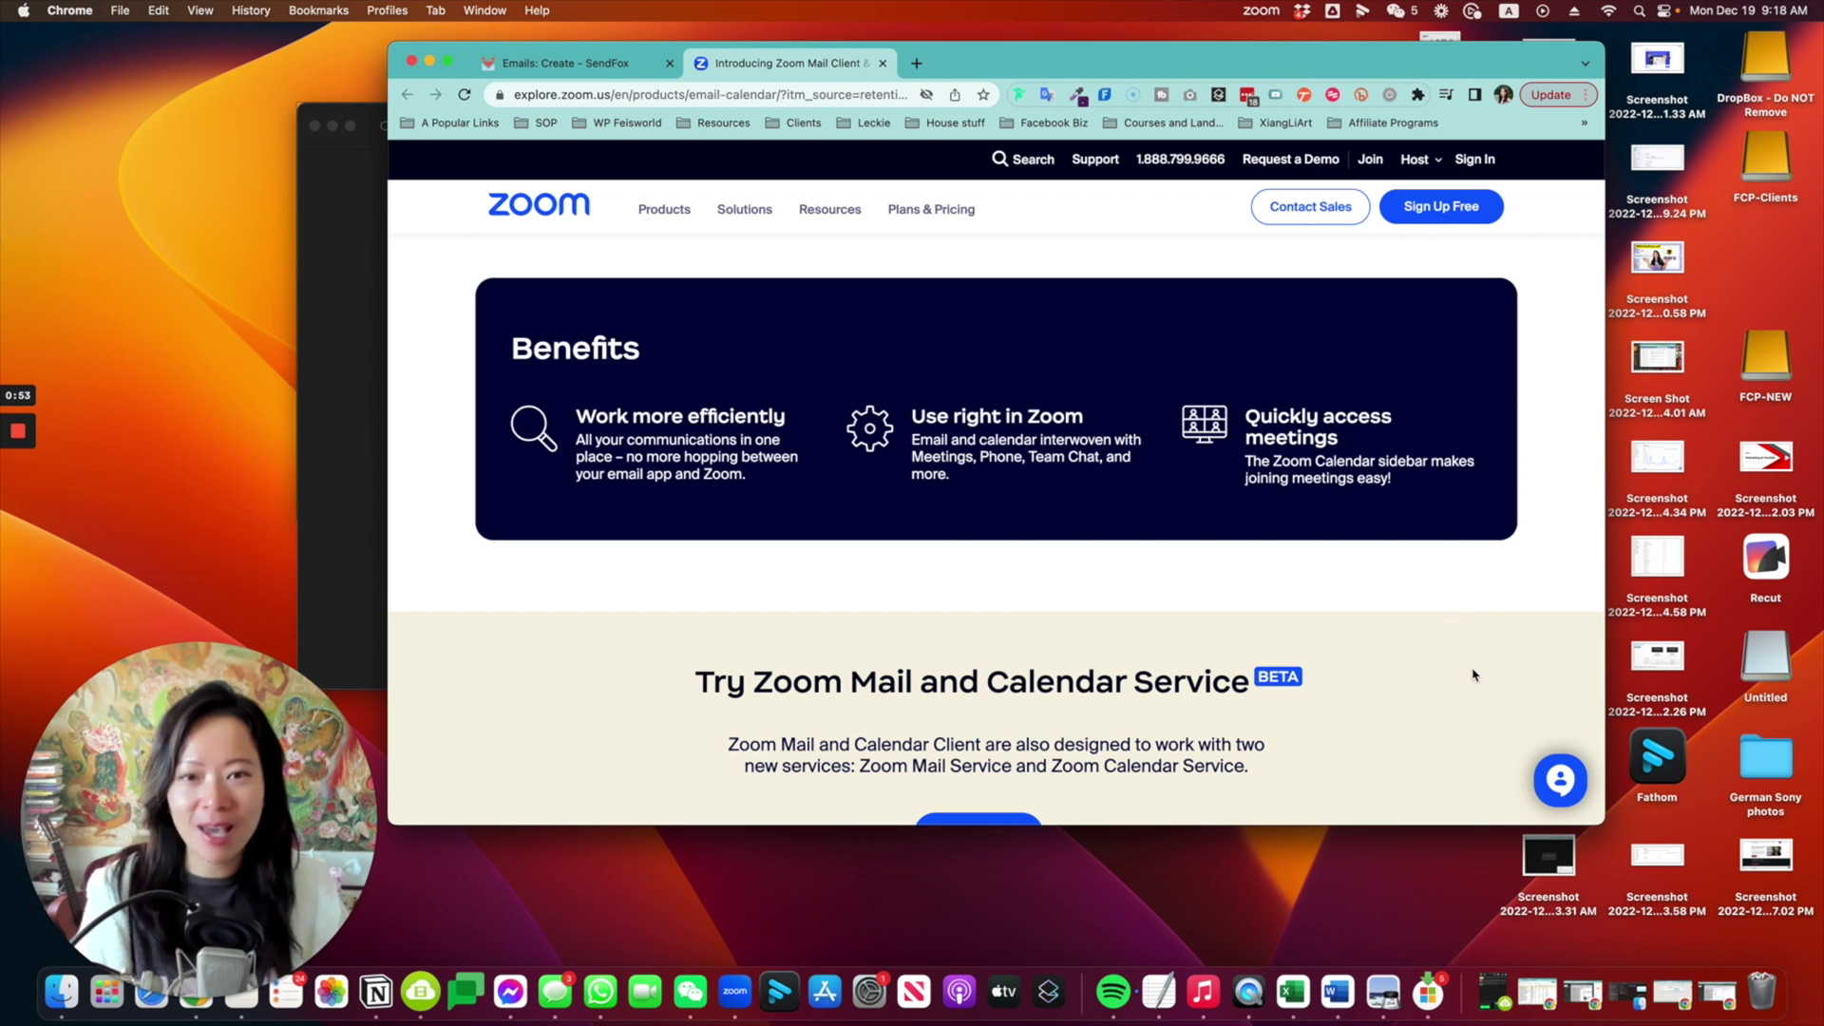
{"action": "scroll", "coordinate": [1471, 682], "scroll_direction": "down", "scroll_amount": 3}
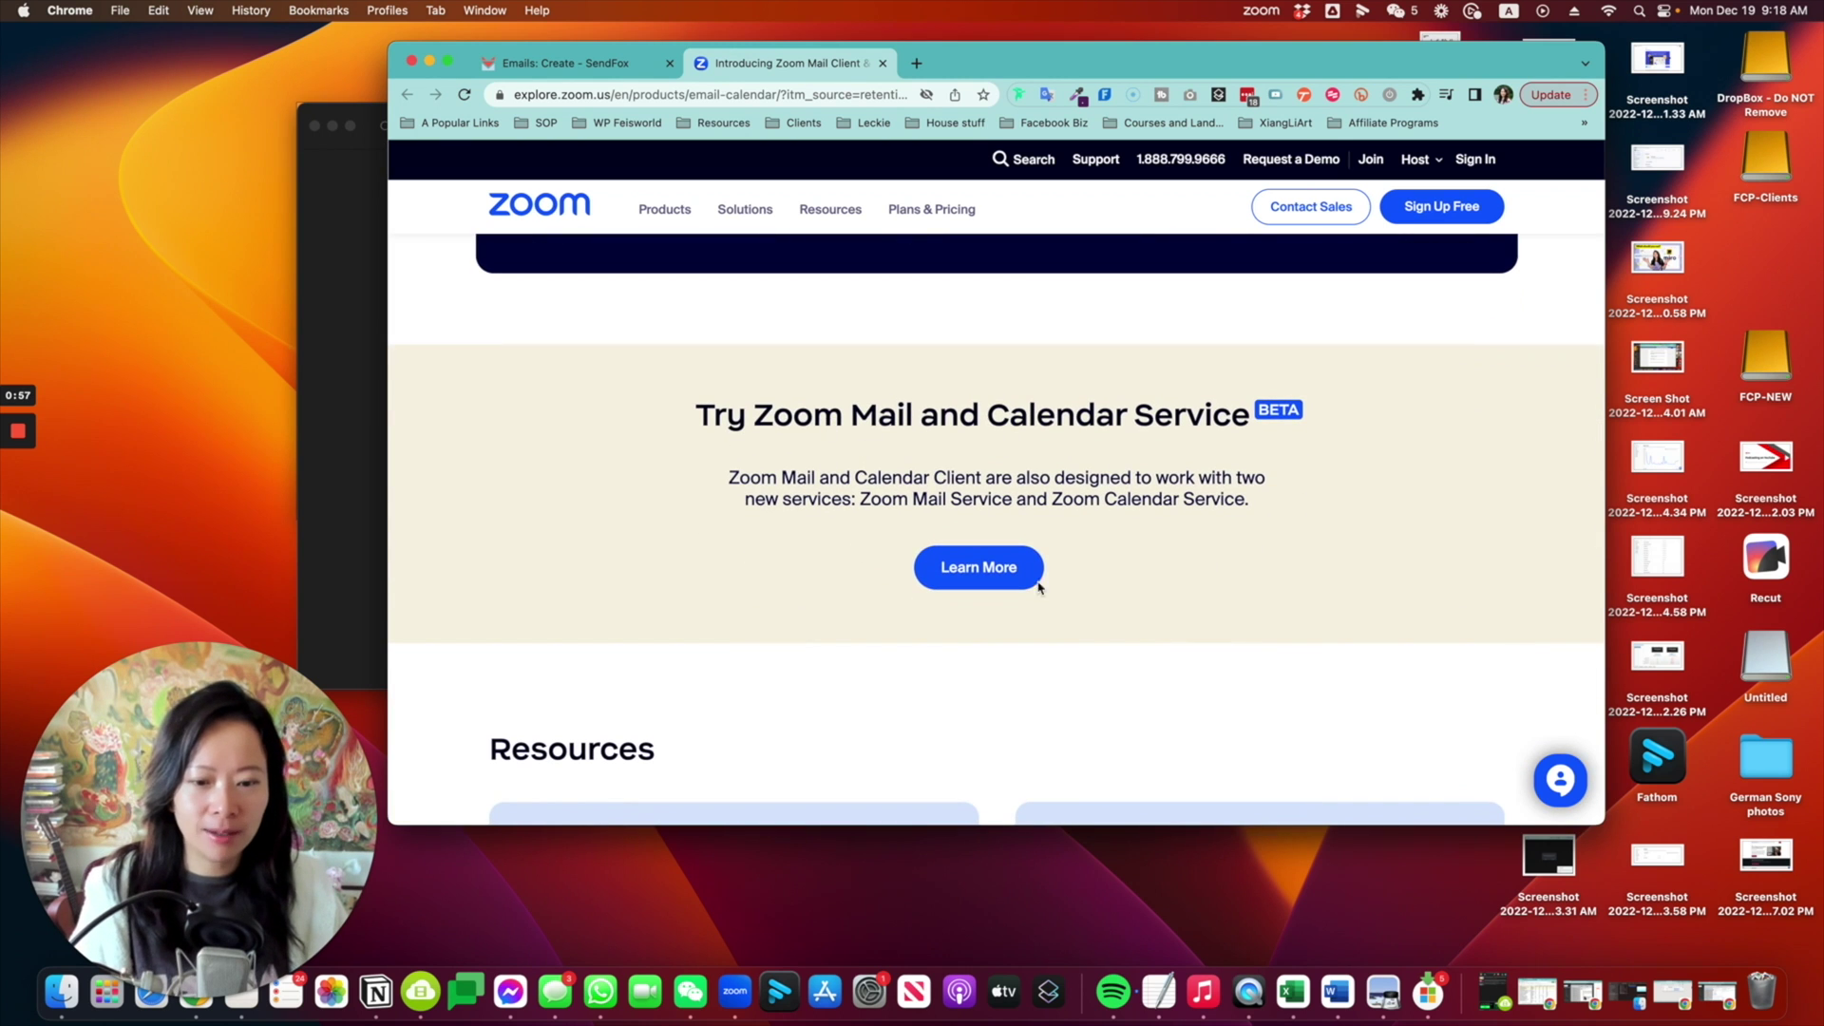
- Open the Mail and Calendar Service page, go to its free sign-up, and sign in with the existing Zoom account instead
{"action": "left_click", "coordinate": [1036, 583]}
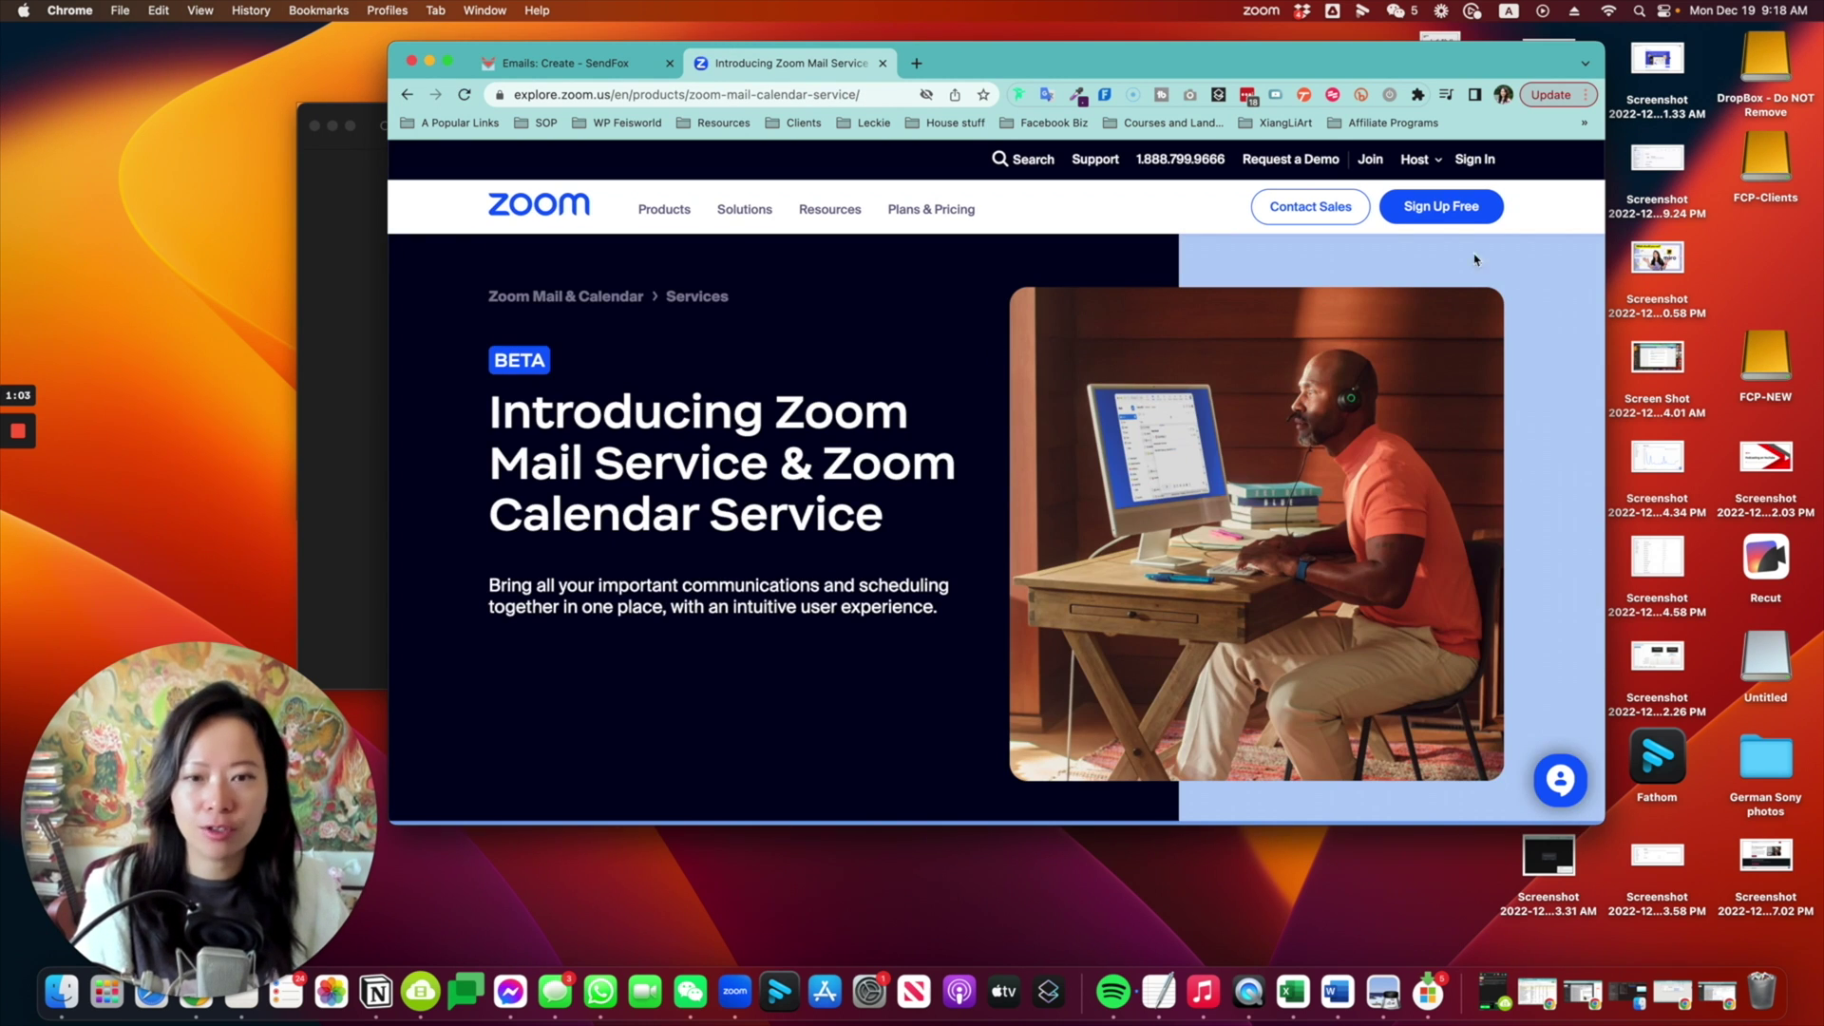
{"action": "left_click", "coordinate": [1468, 218]}
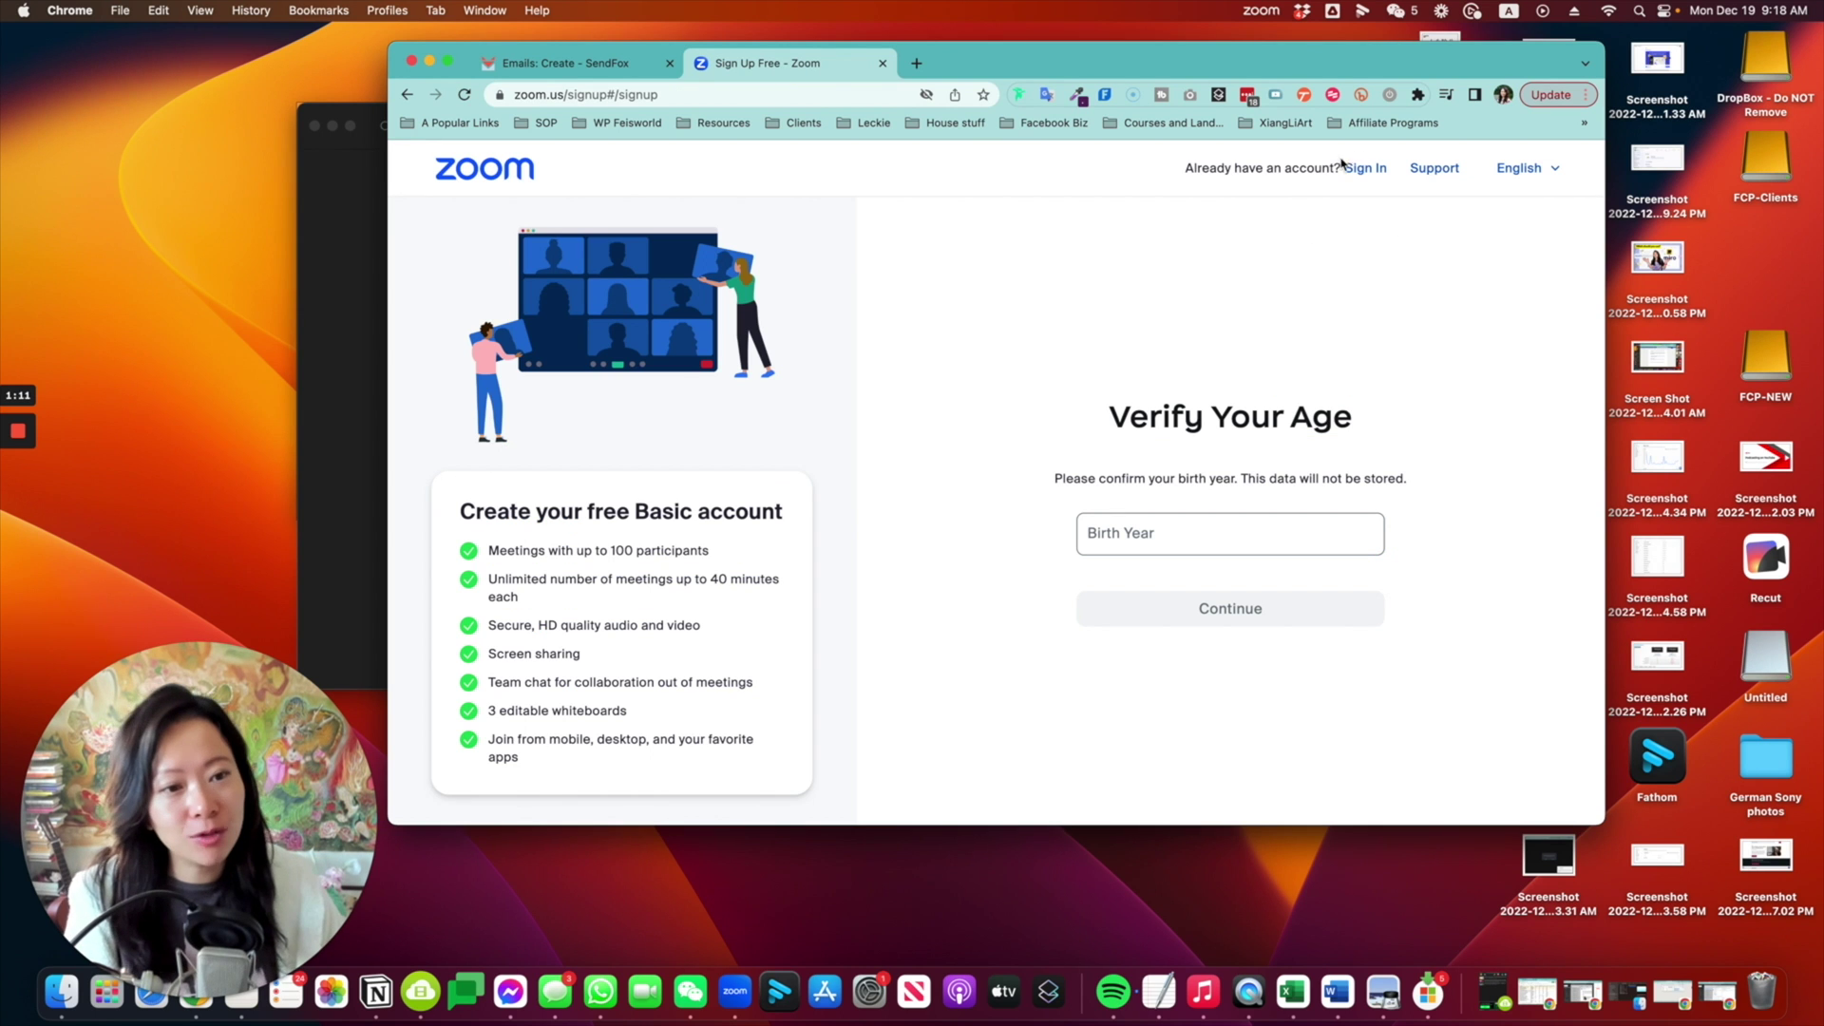
{"action": "left_click", "coordinate": [1365, 169]}
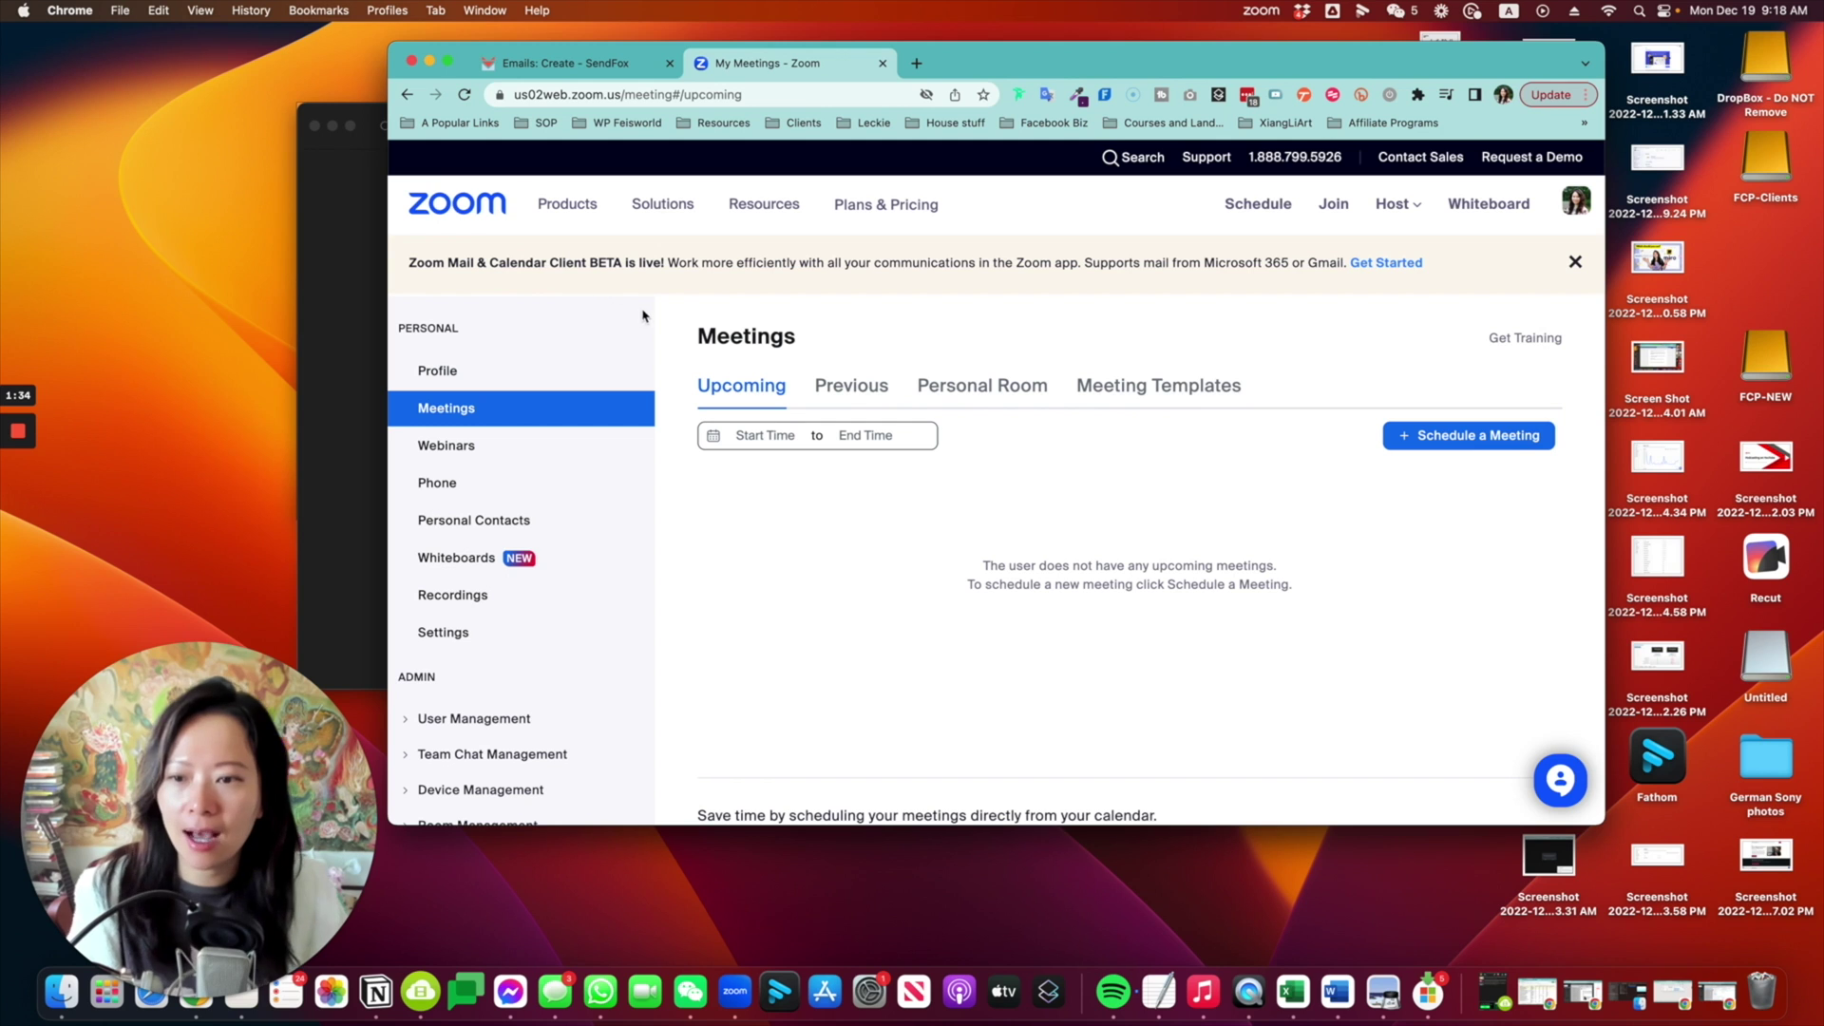
- Open the Zoom Mail Client setup article and review the Windows and macOS instructions for connecting a Google account
{"action": "left_click", "coordinate": [1400, 272]}
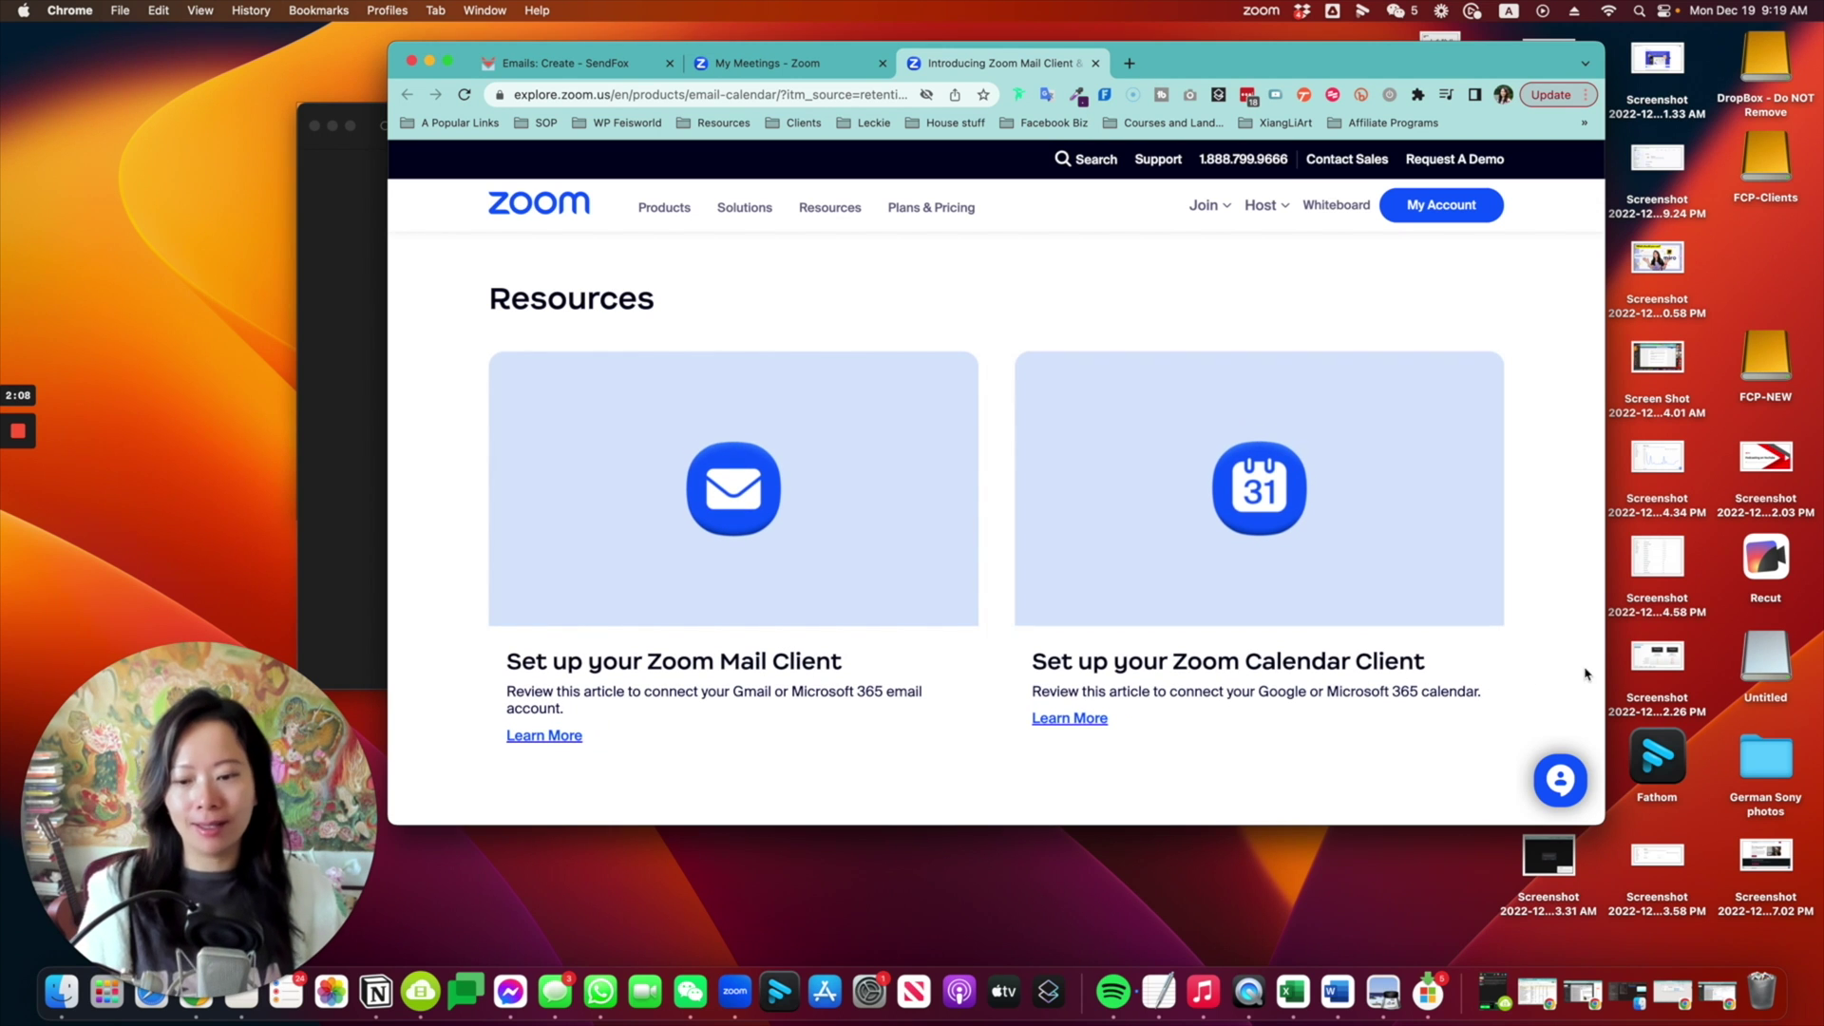
{"action": "left_click", "coordinate": [550, 727]}
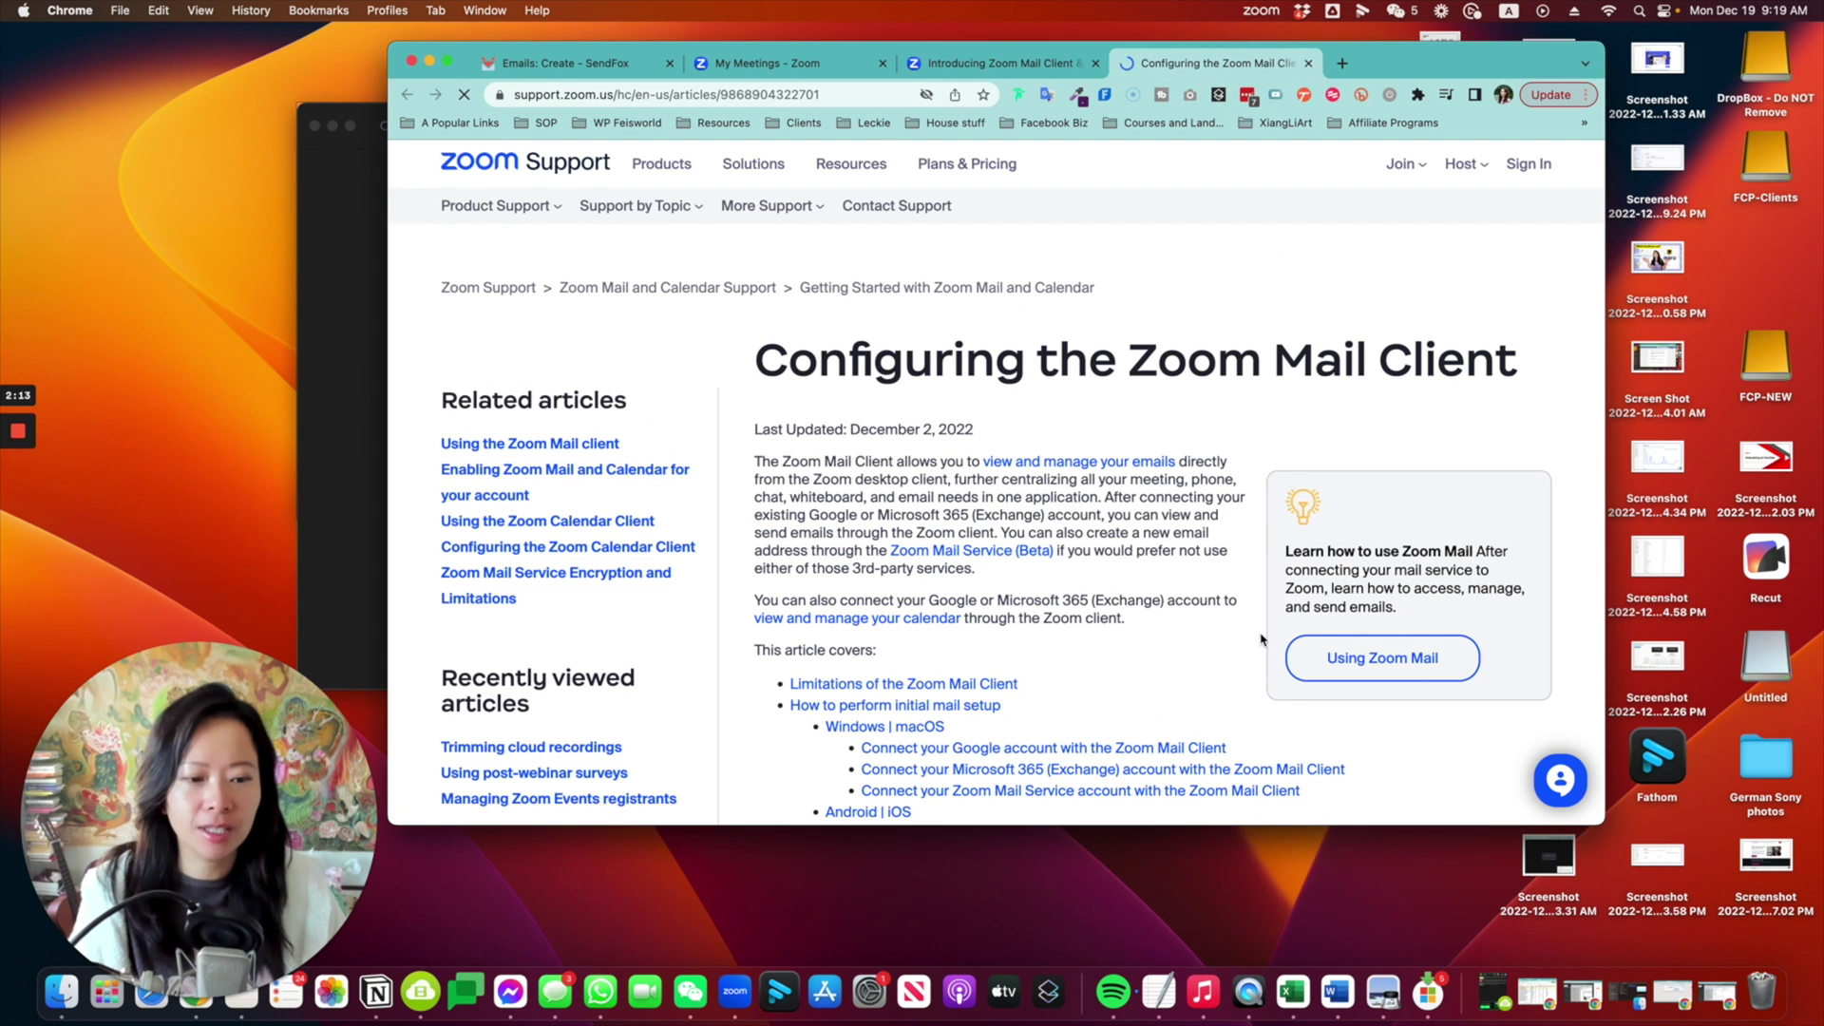
{"action": "scroll", "coordinate": [1496, 665], "scroll_direction": "down", "scroll_amount": 5}
{"action": "scroll", "coordinate": [1497, 665], "scroll_direction": "down", "scroll_amount": 6}
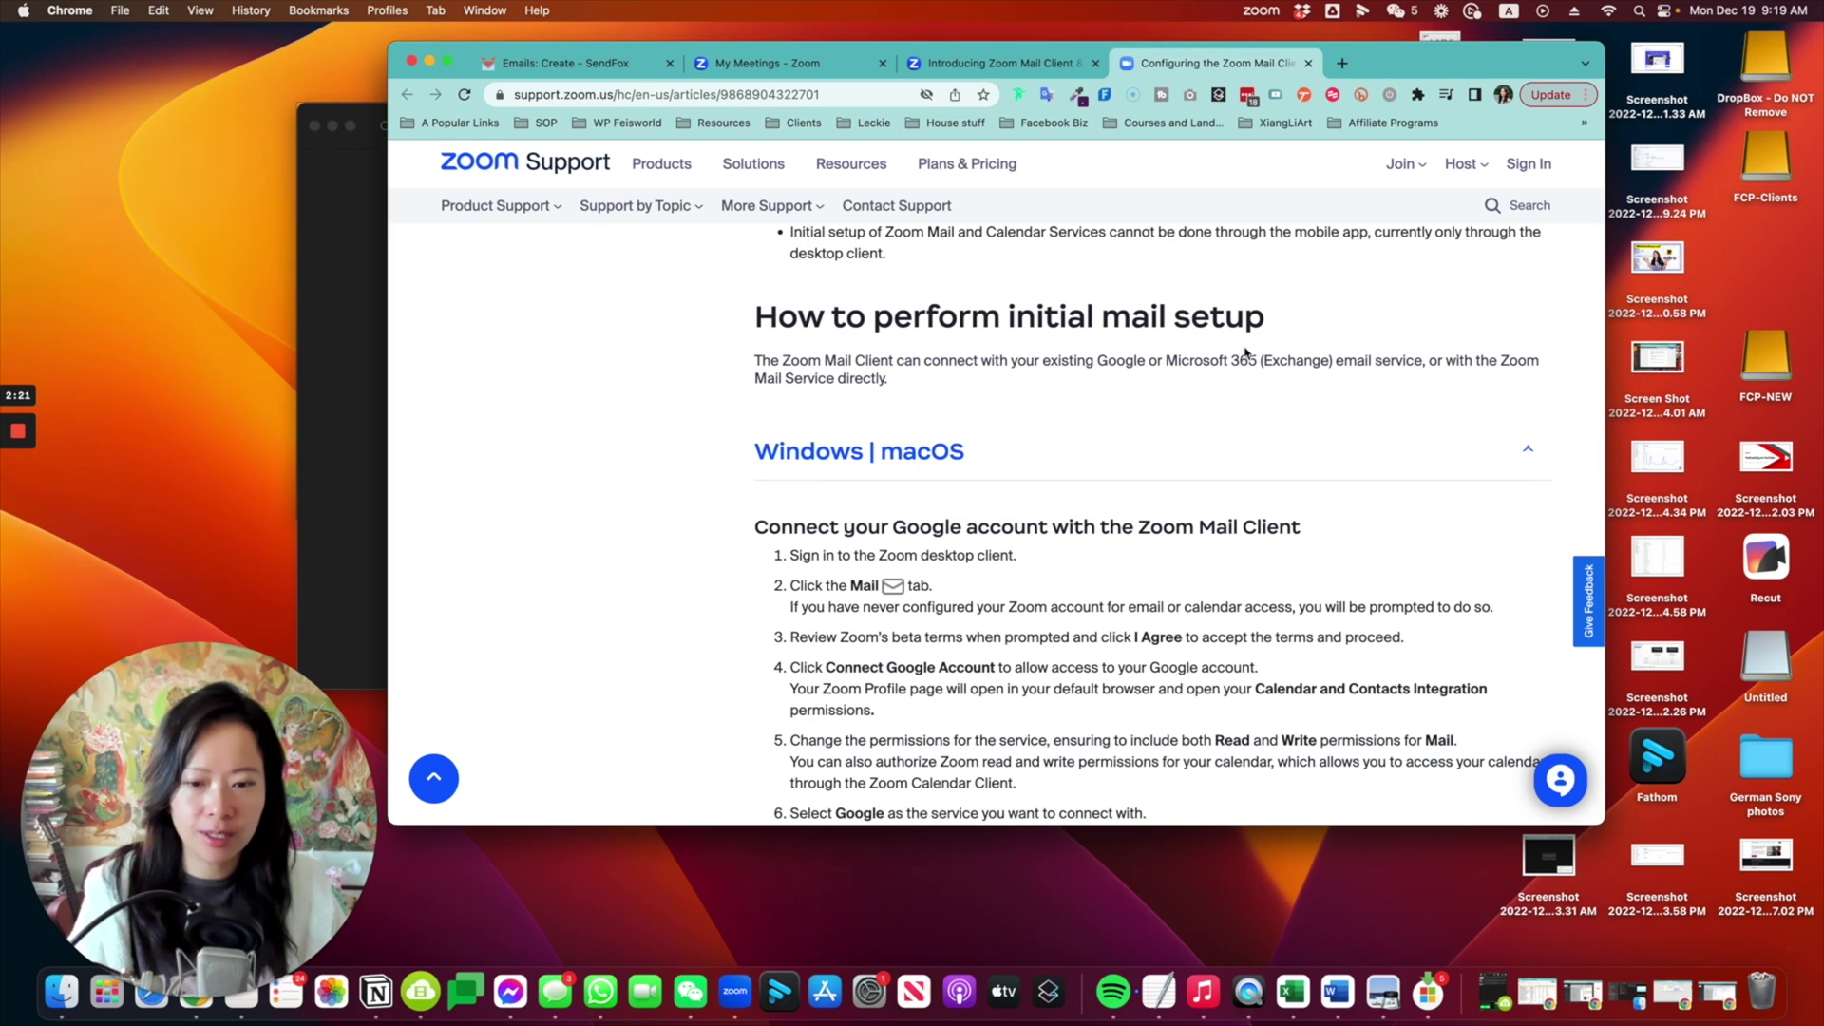
{"action": "scroll", "coordinate": [940, 456], "scroll_direction": "down", "scroll_amount": 2}
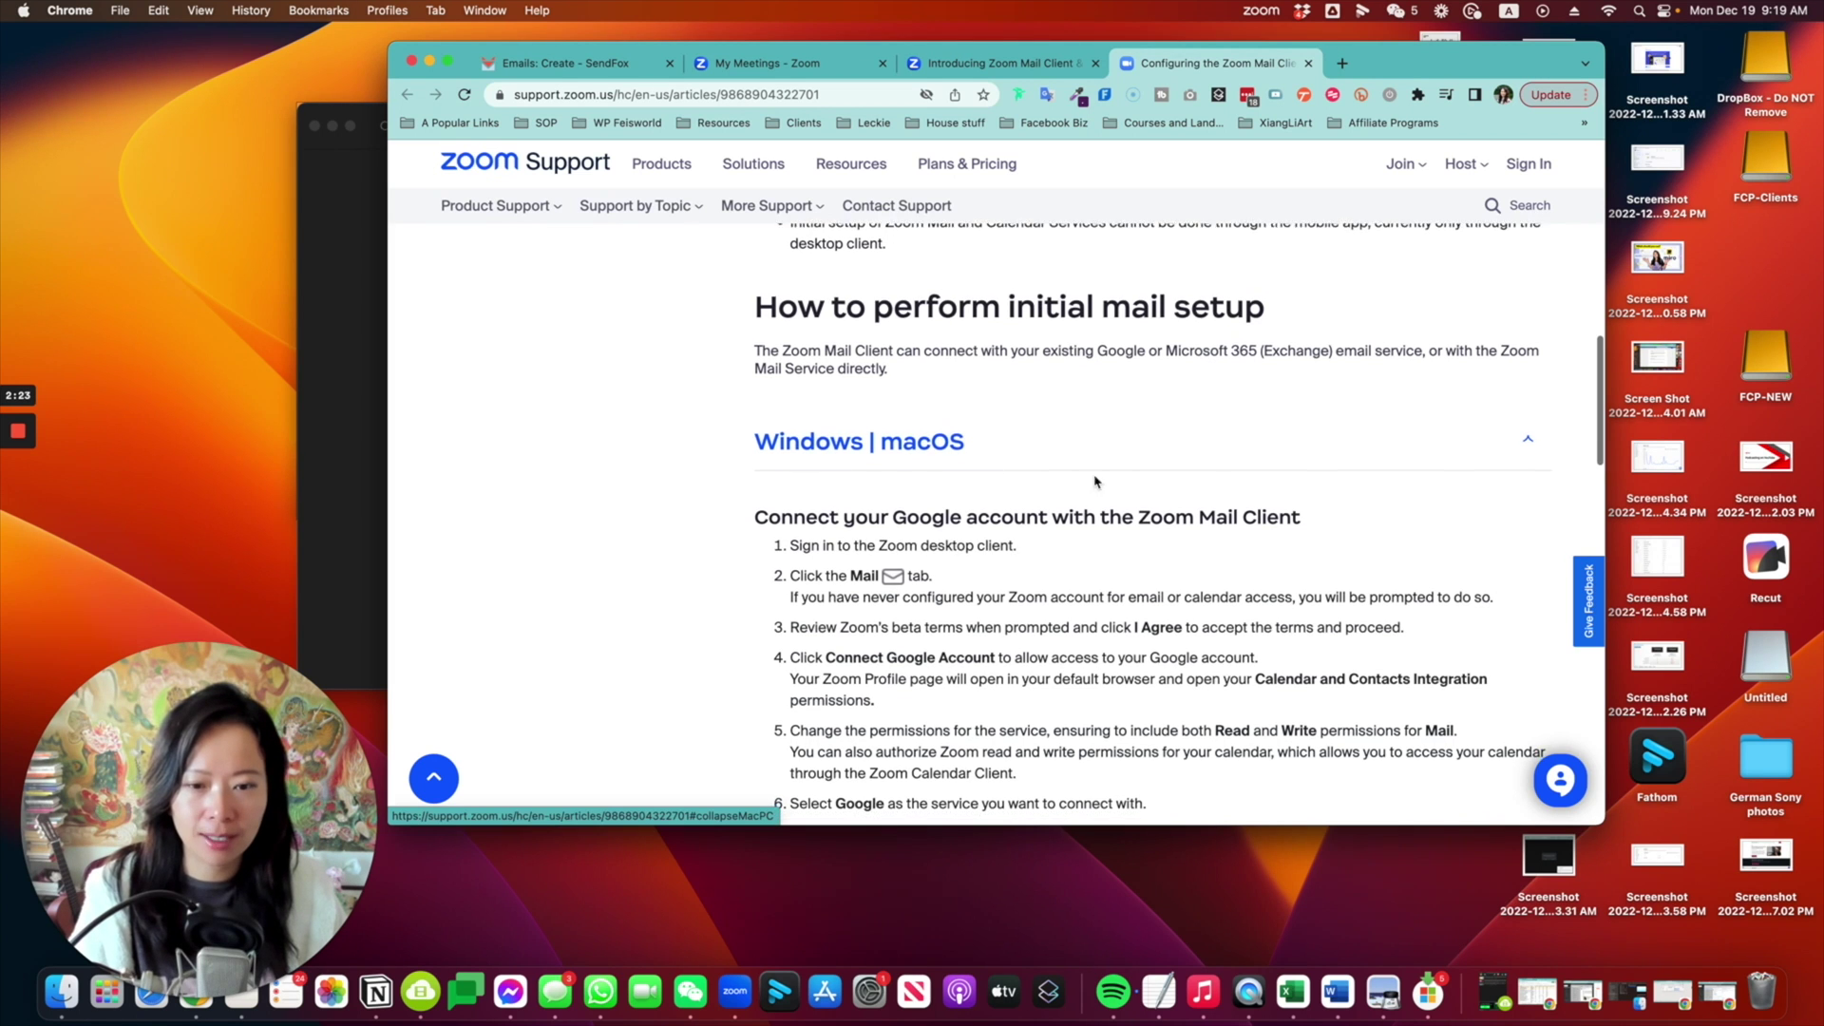
{"action": "scroll", "coordinate": [1369, 691], "scroll_direction": "up", "scroll_amount": 2}
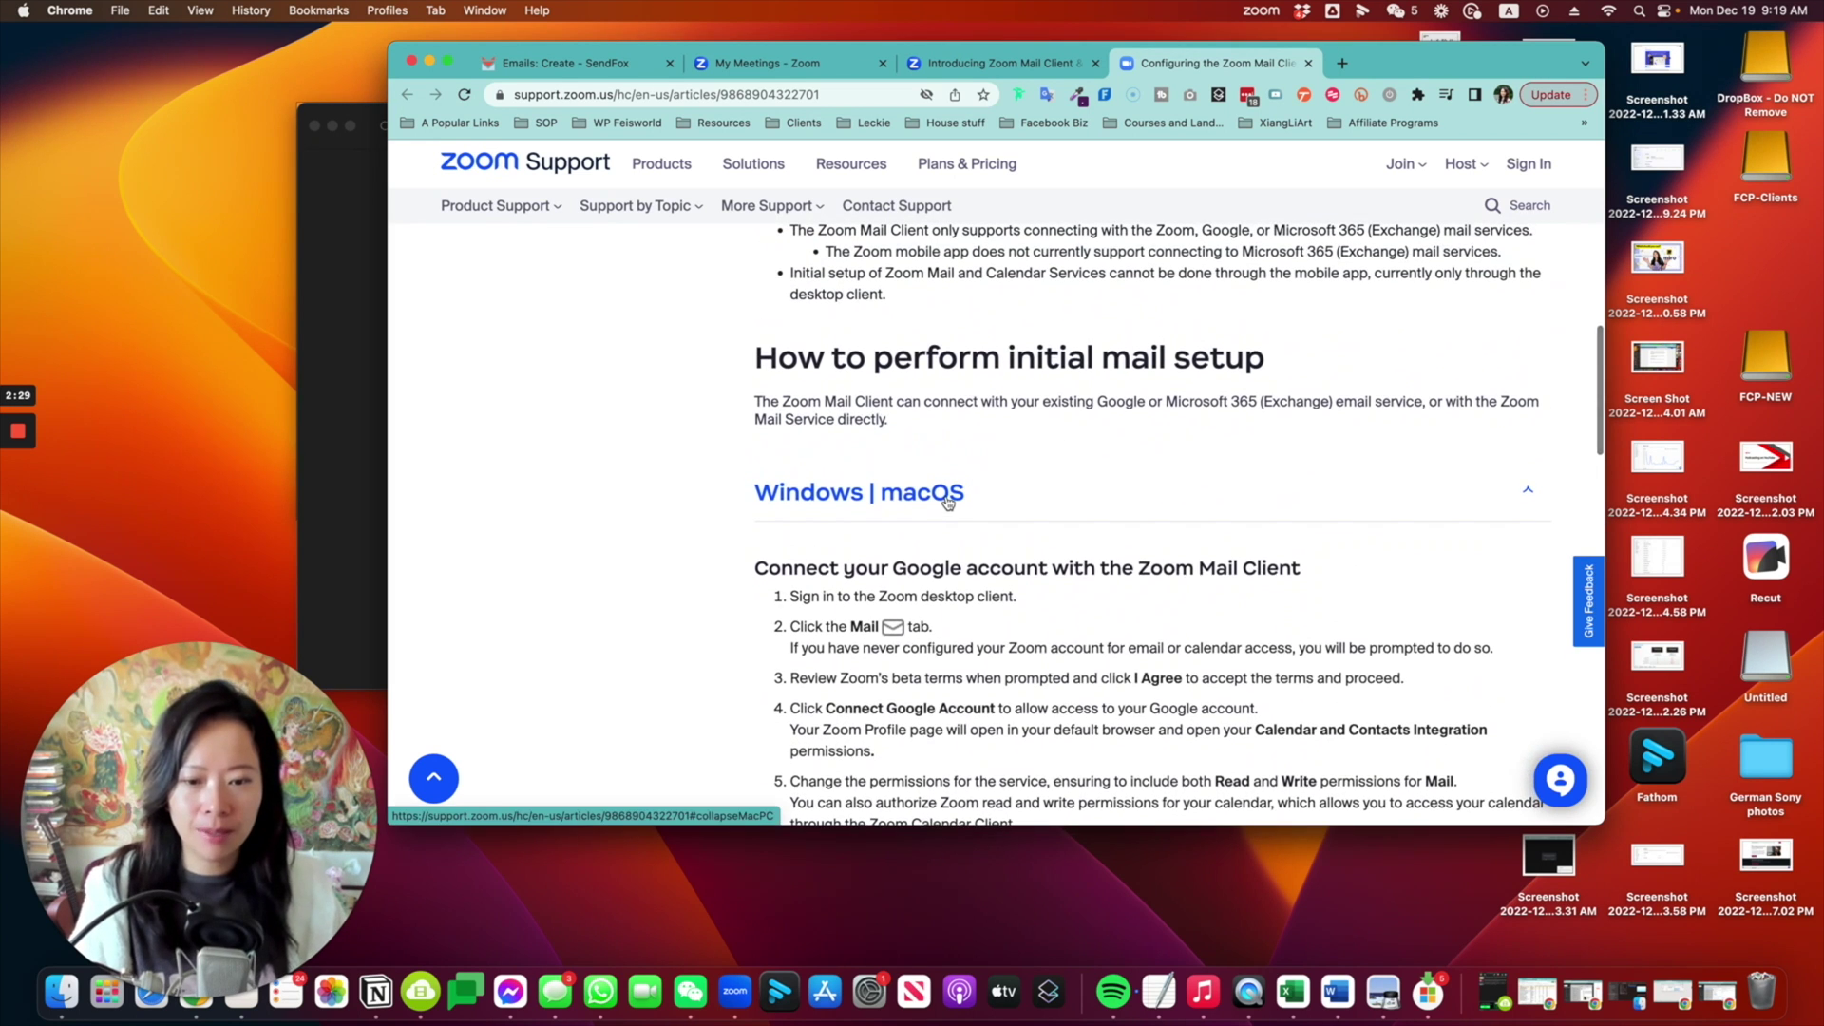
{"action": "left_click", "coordinate": [967, 490]}
{"action": "left_click", "coordinate": [946, 494]}
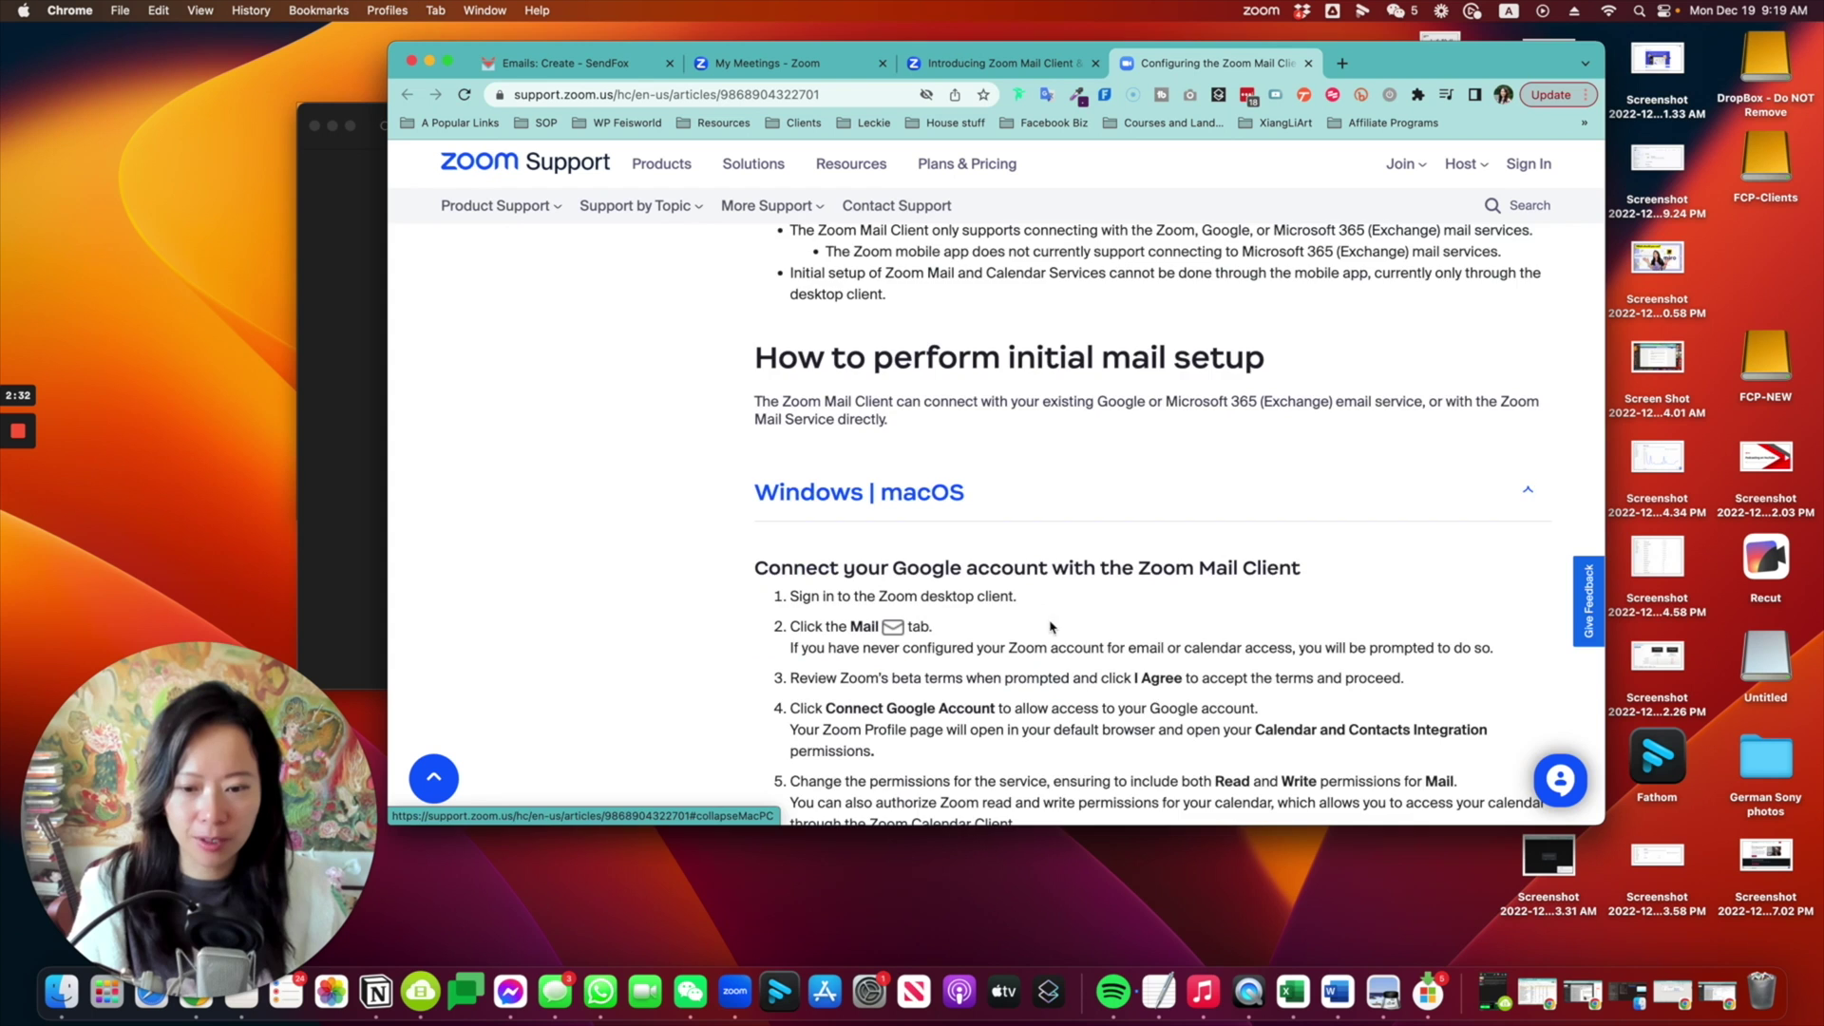
{"action": "scroll", "coordinate": [1055, 627], "scroll_direction": "down", "scroll_amount": 10}
{"action": "scroll", "coordinate": [1136, 626], "scroll_direction": "up", "scroll_amount": 3}
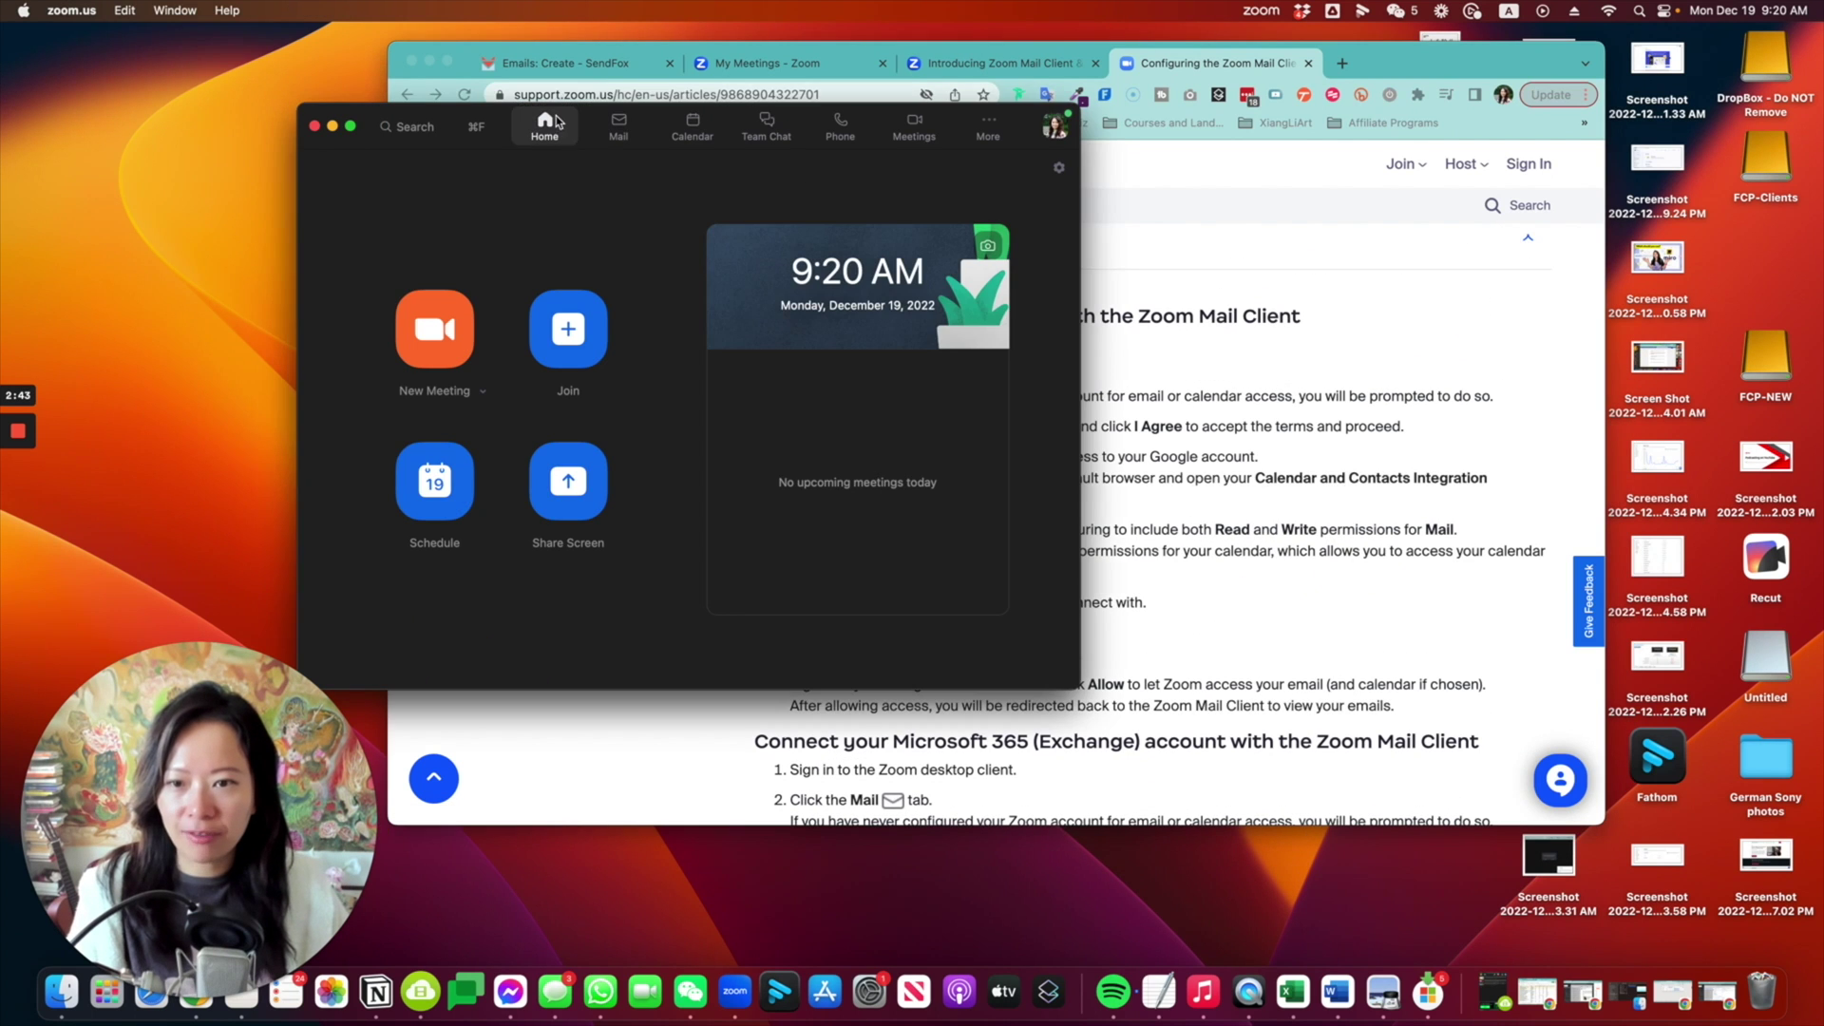
- Switch to the Zoom desktop client, start the Zoom Mail setup, and choose to sign in with Google
{"action": "left_click_drag", "start_coordinate": [556, 116], "coordinate": [670, 269]}
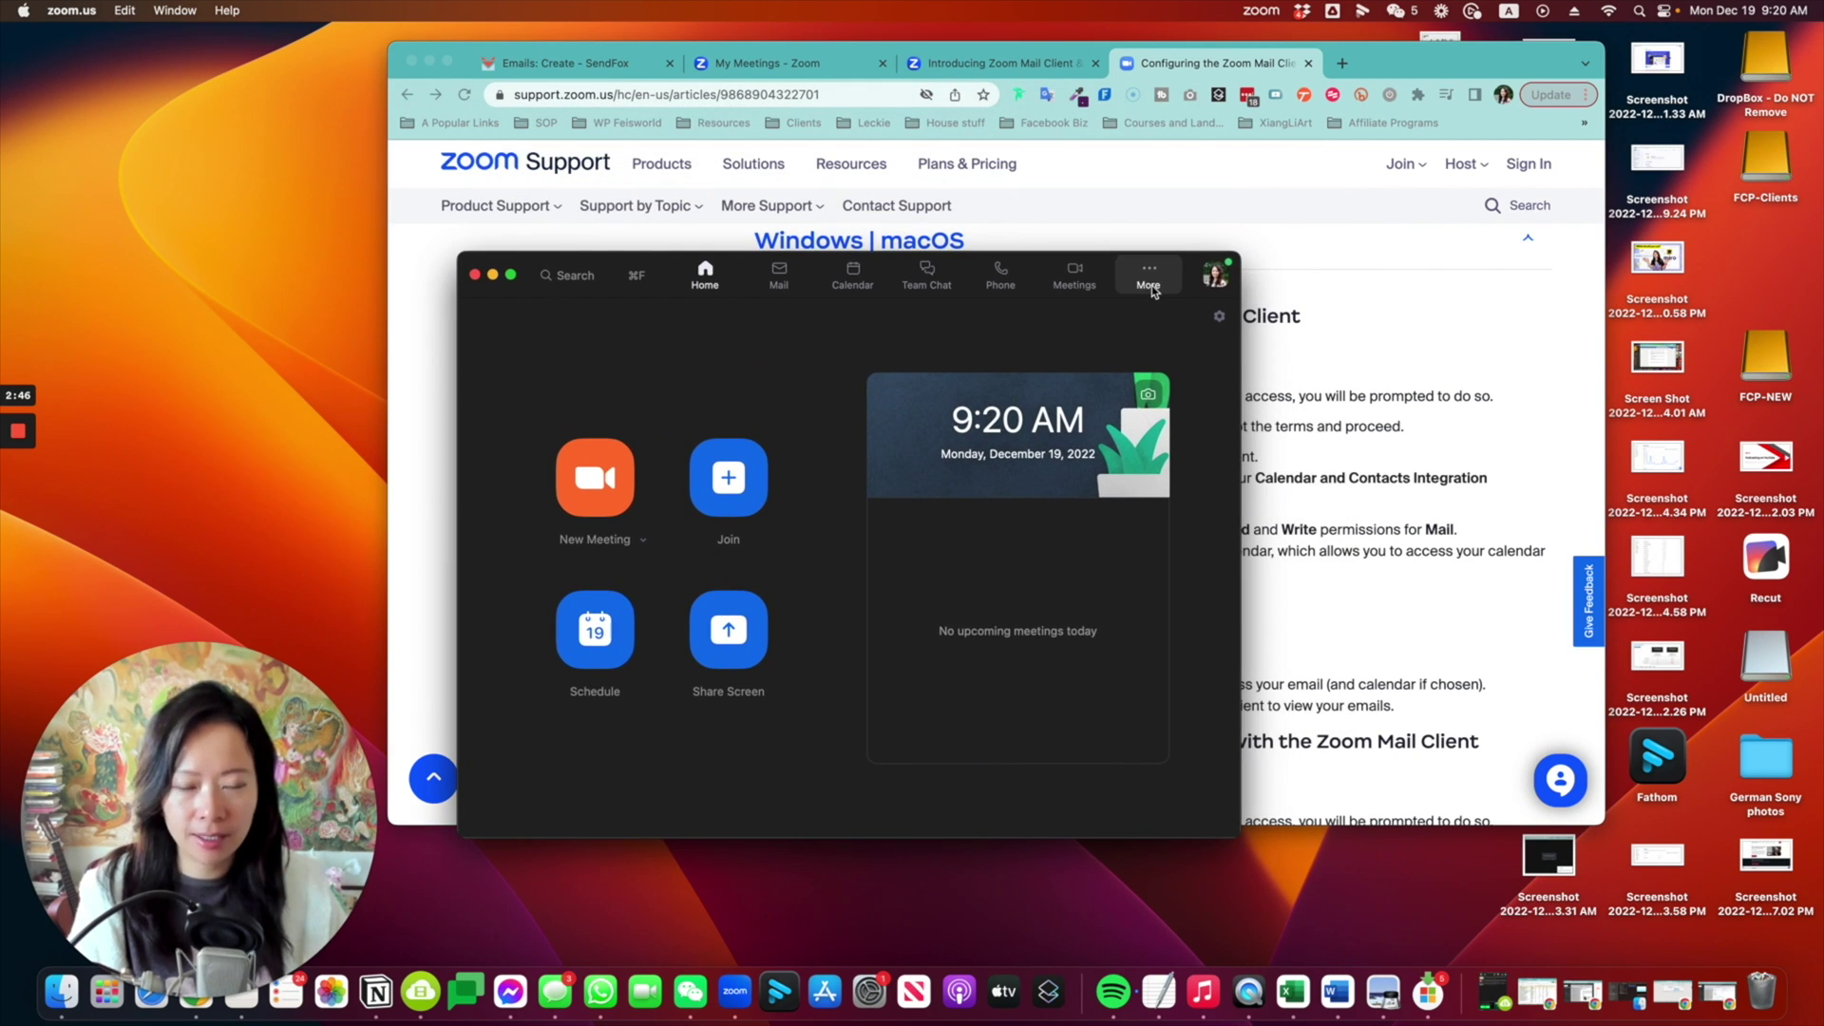
{"action": "left_click", "coordinate": [789, 277]}
{"action": "left_click_drag", "start_coordinate": [1189, 266], "coordinate": [1342, 190]}
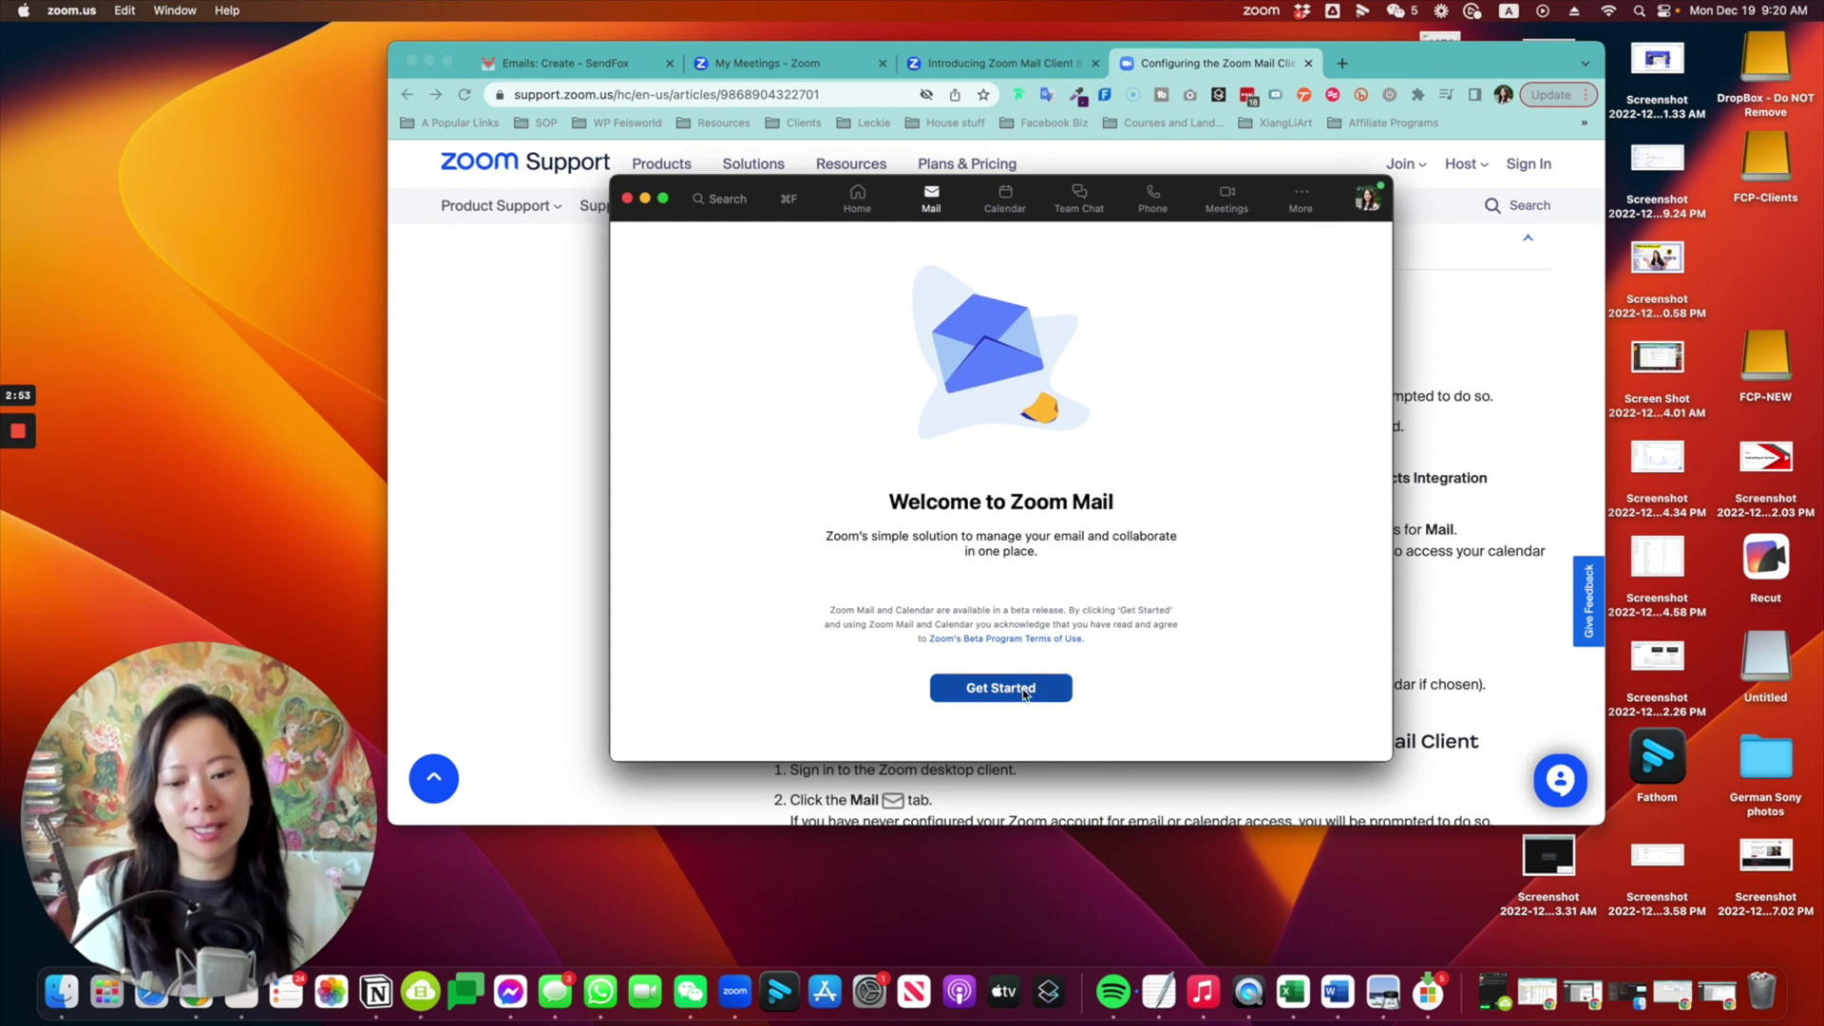
{"action": "left_click", "coordinate": [1025, 691]}
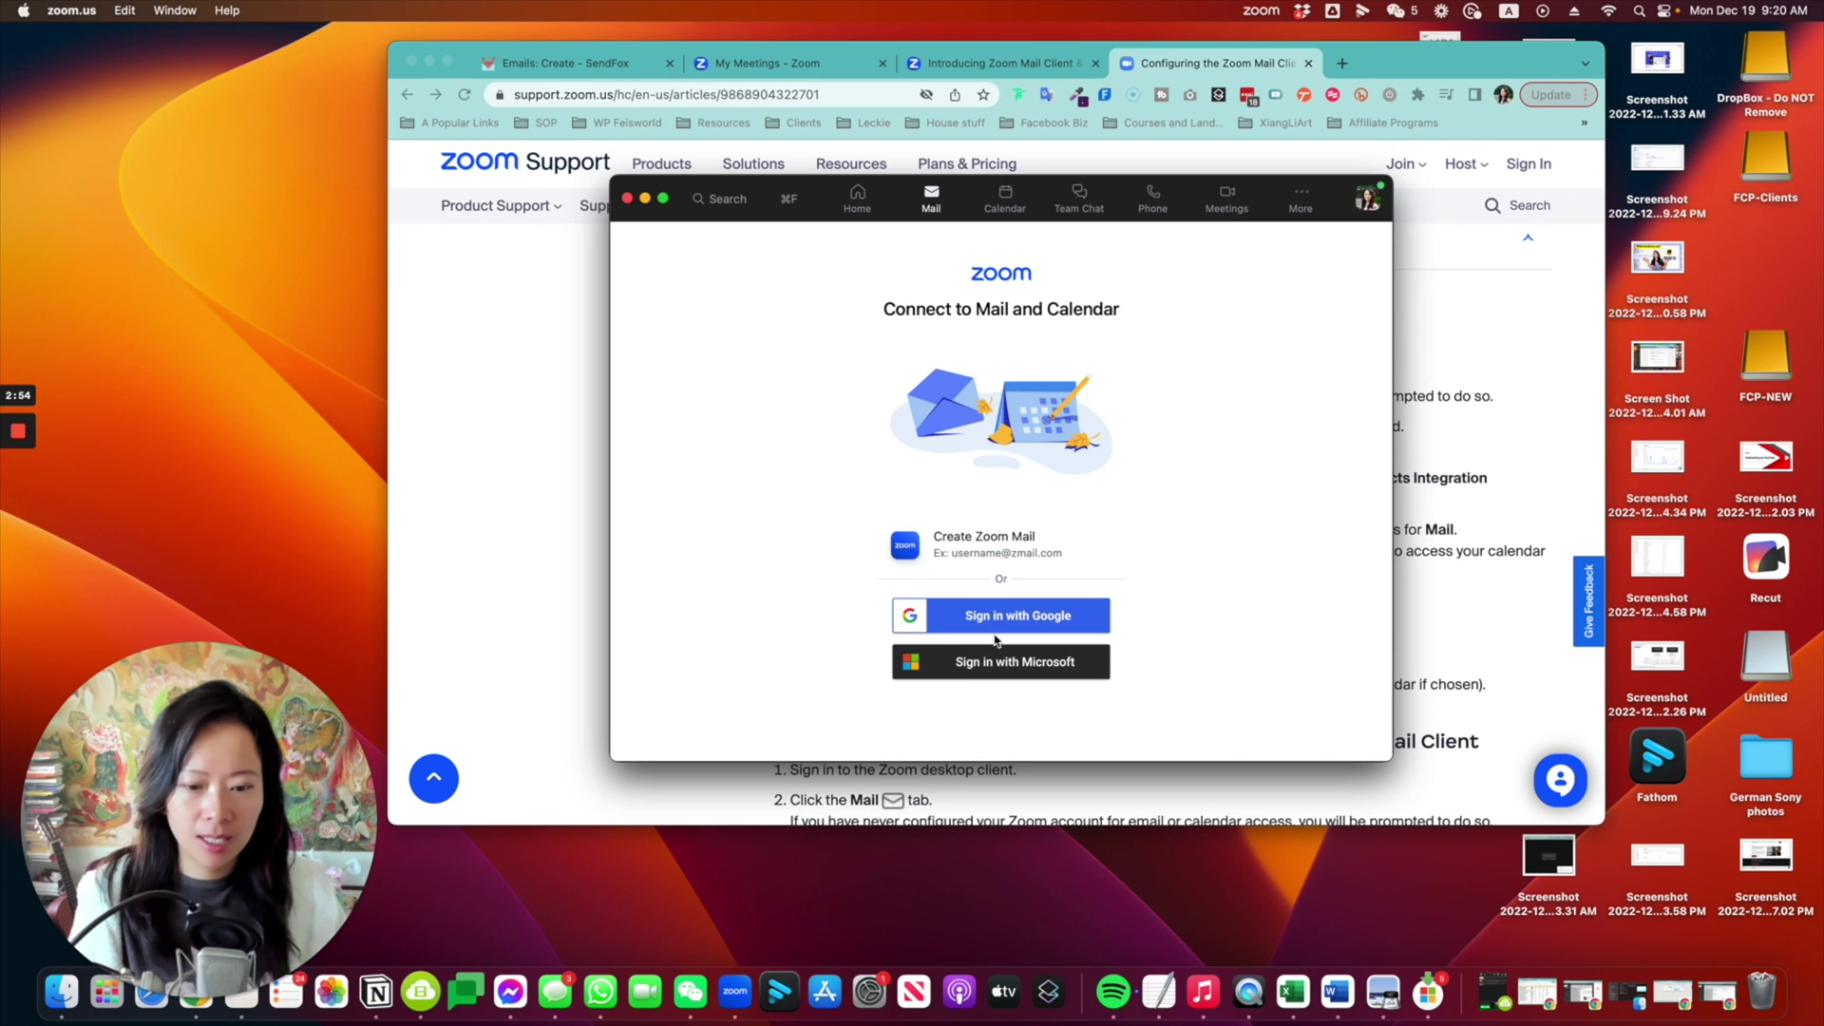
{"action": "left_click", "coordinate": [1042, 616]}
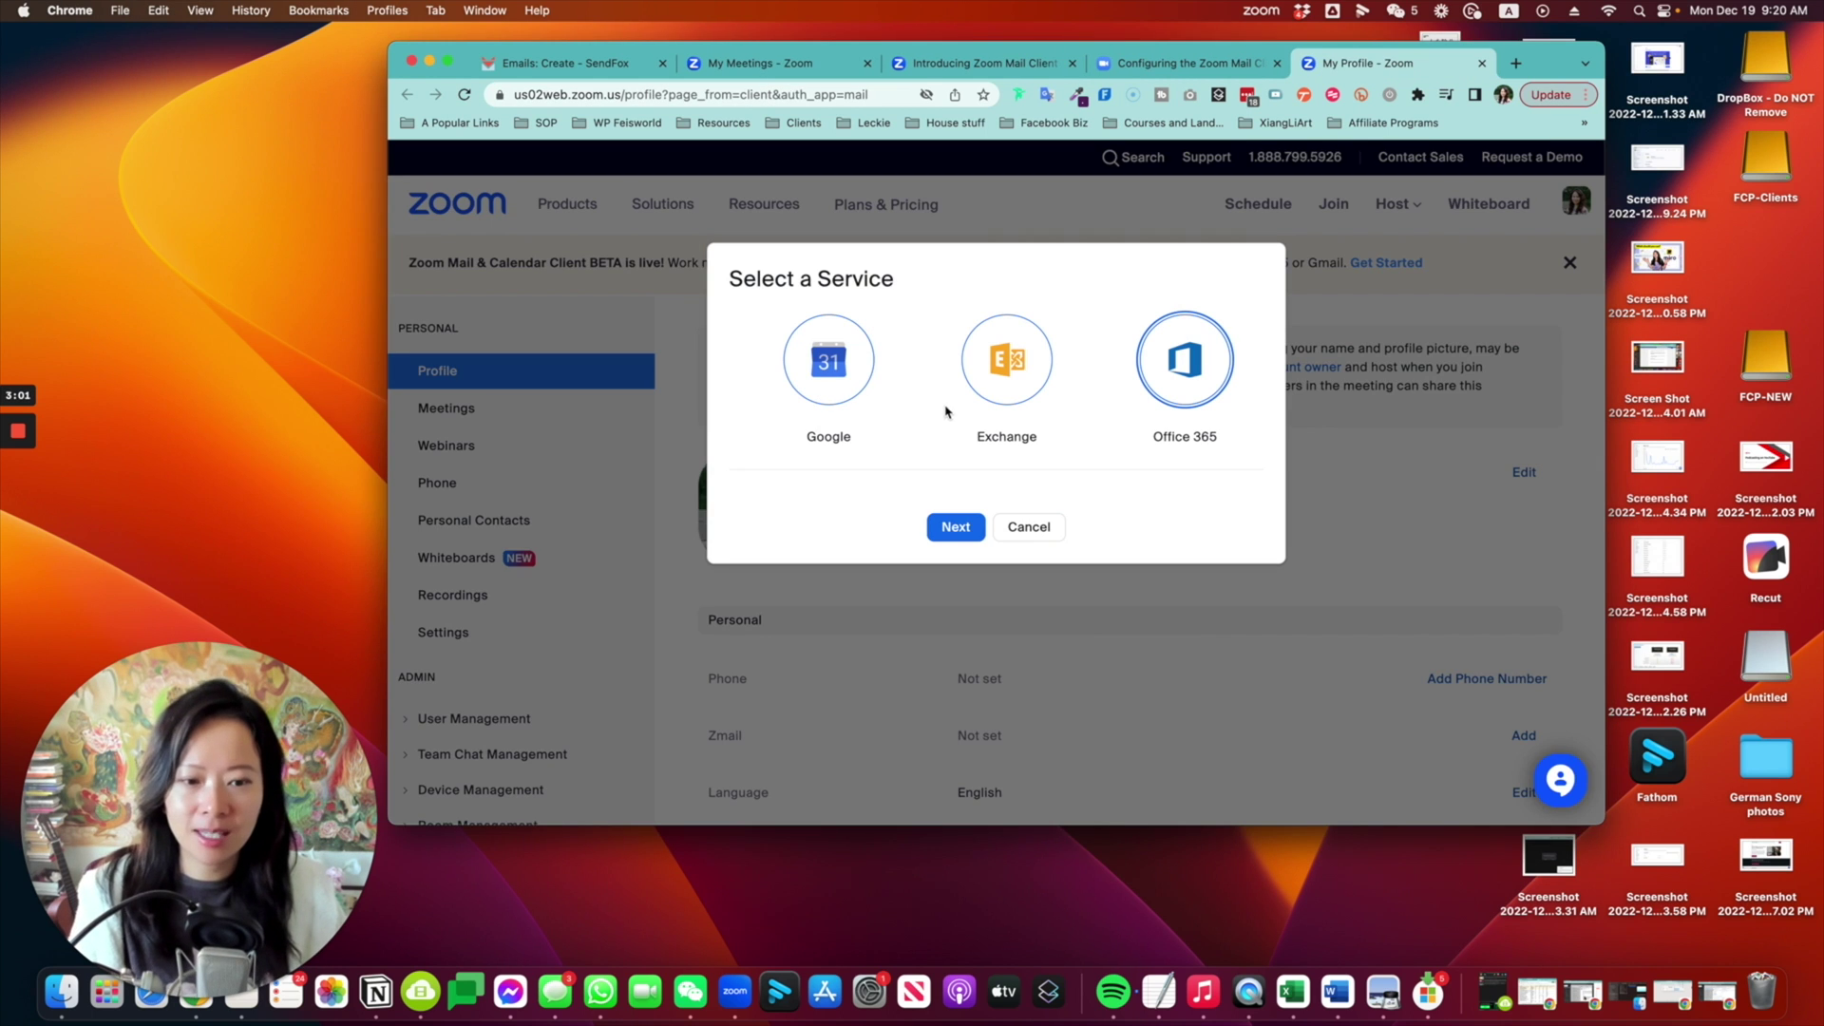
- Try to connect the Google service with the preset calendar and contacts permissions, choosing the Google account and returning to the Zoom app
{"action": "left_click", "coordinate": [829, 377]}
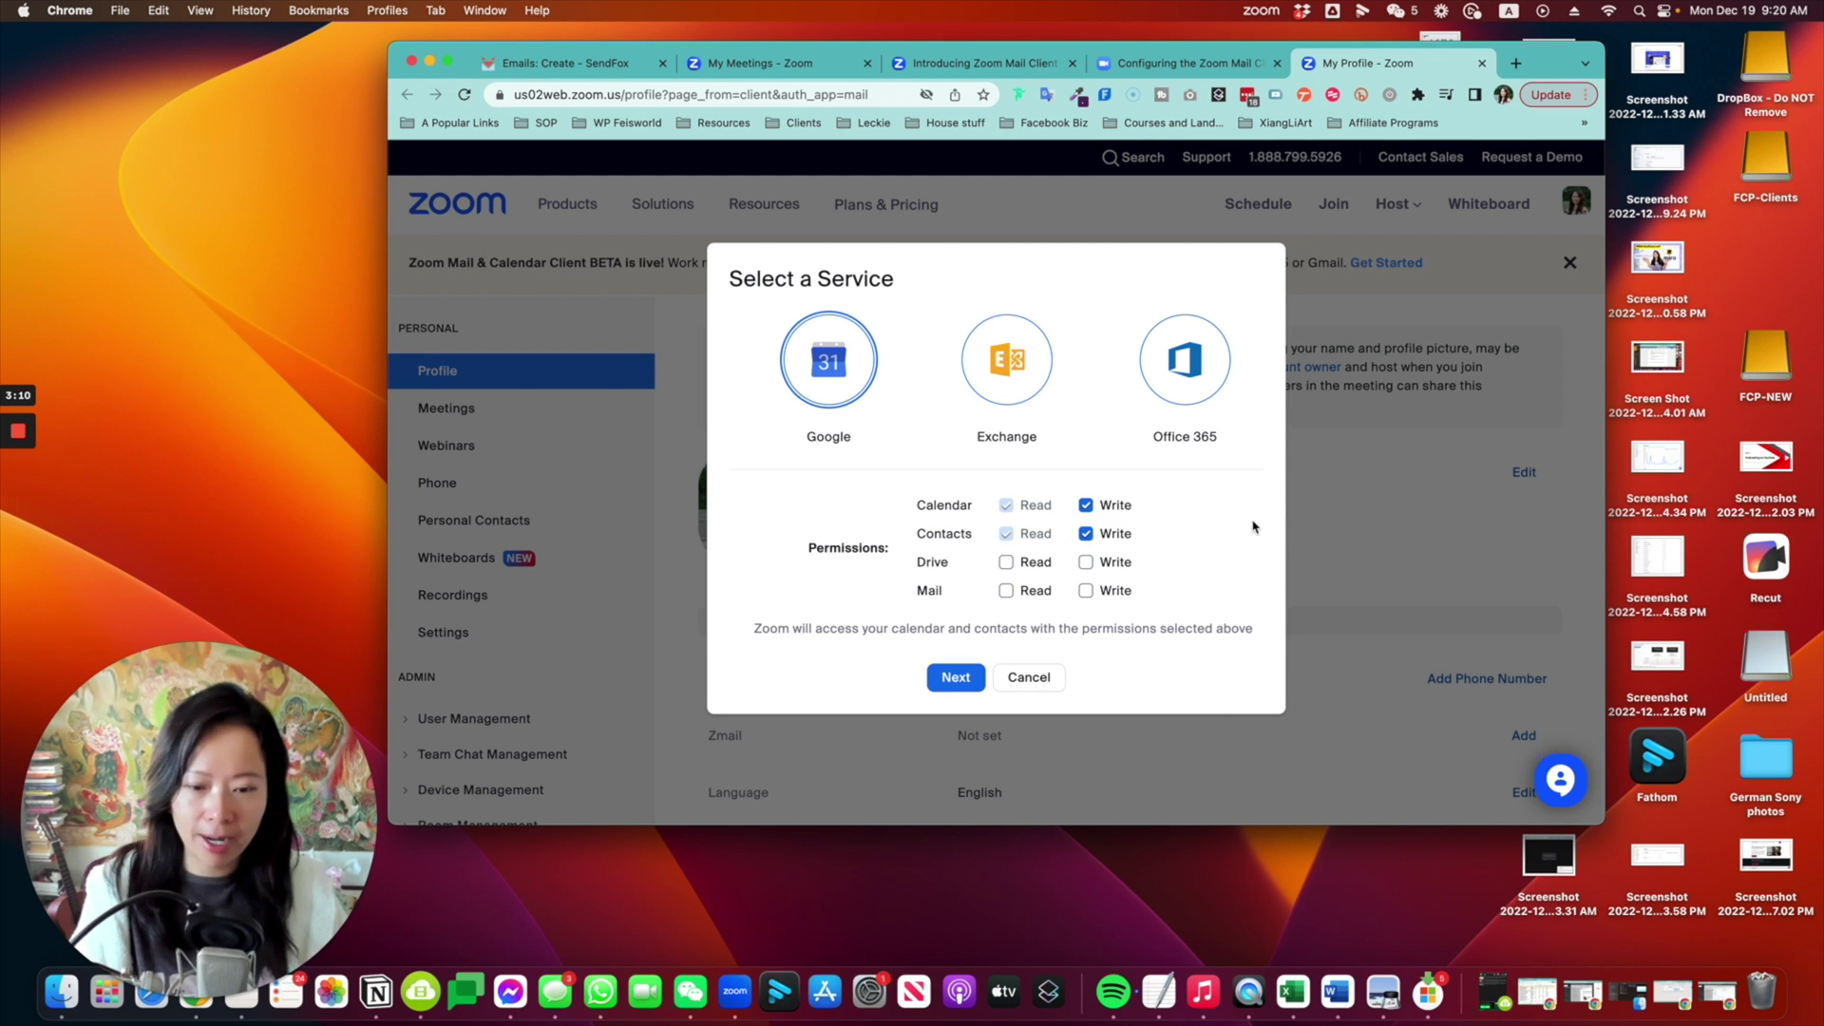
{"action": "left_click", "coordinate": [969, 684]}
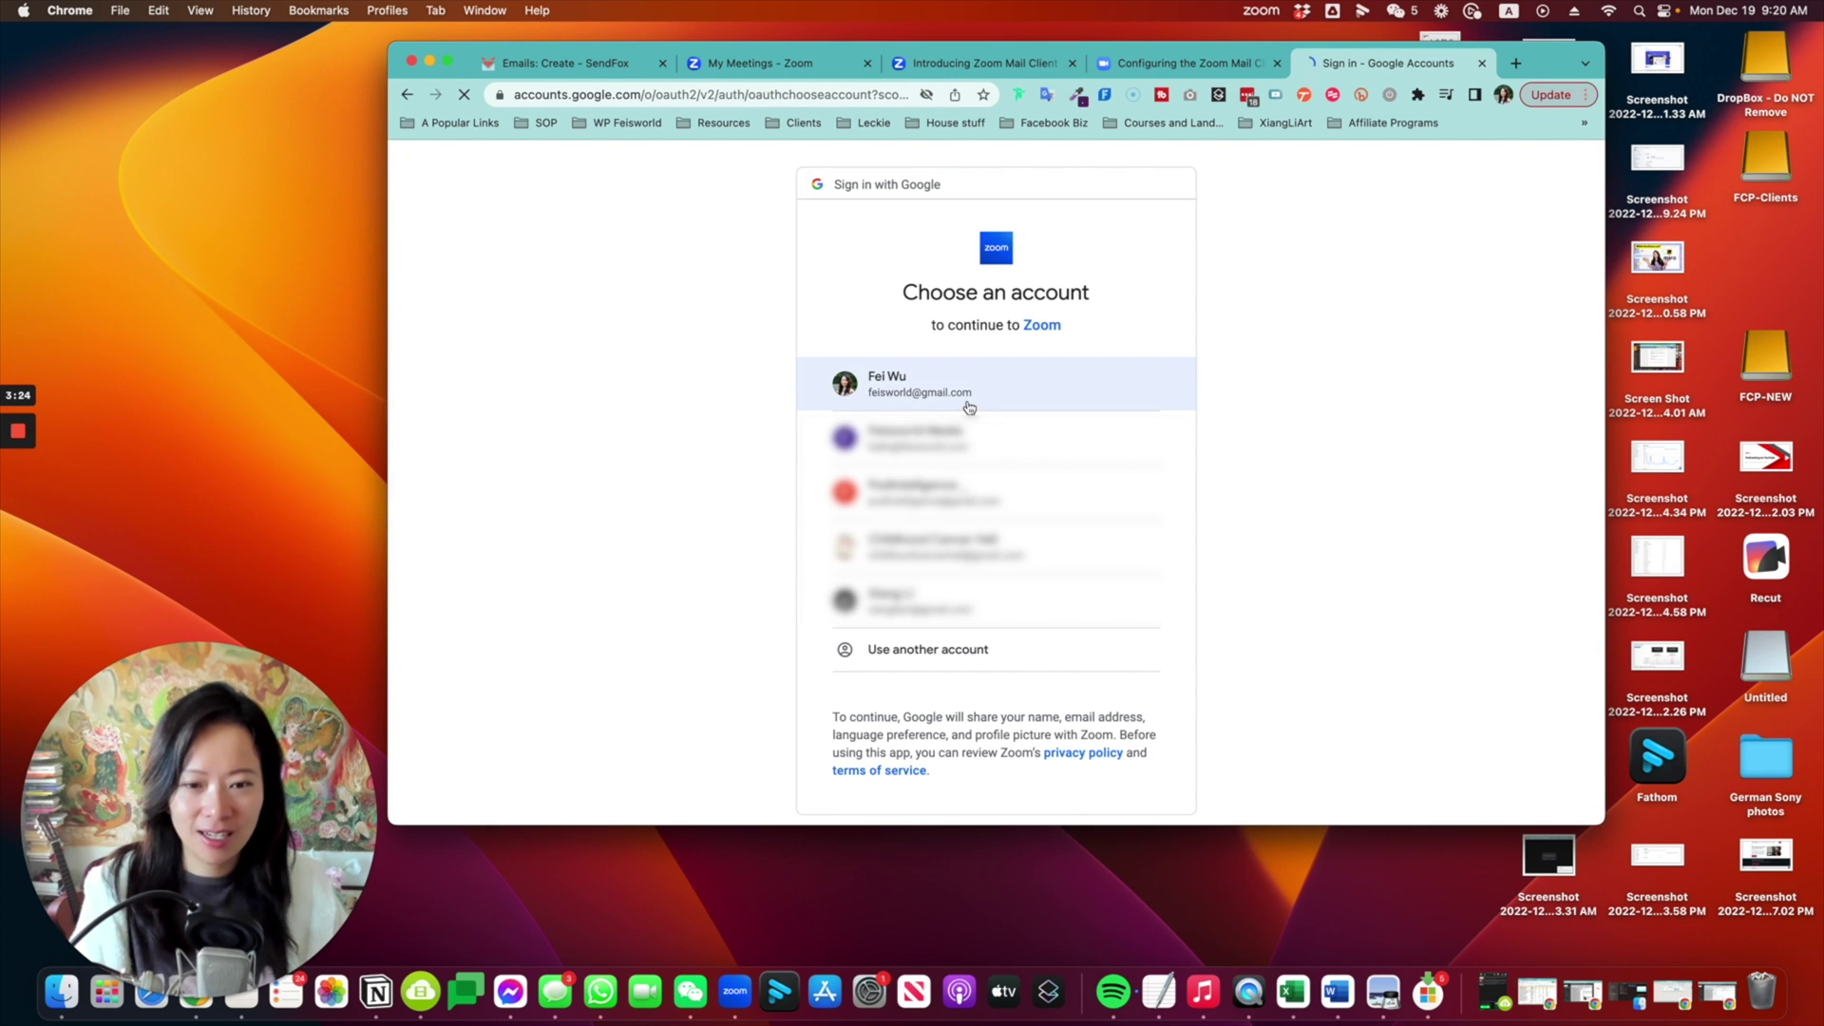
{"action": "left_click", "coordinate": [969, 407]}
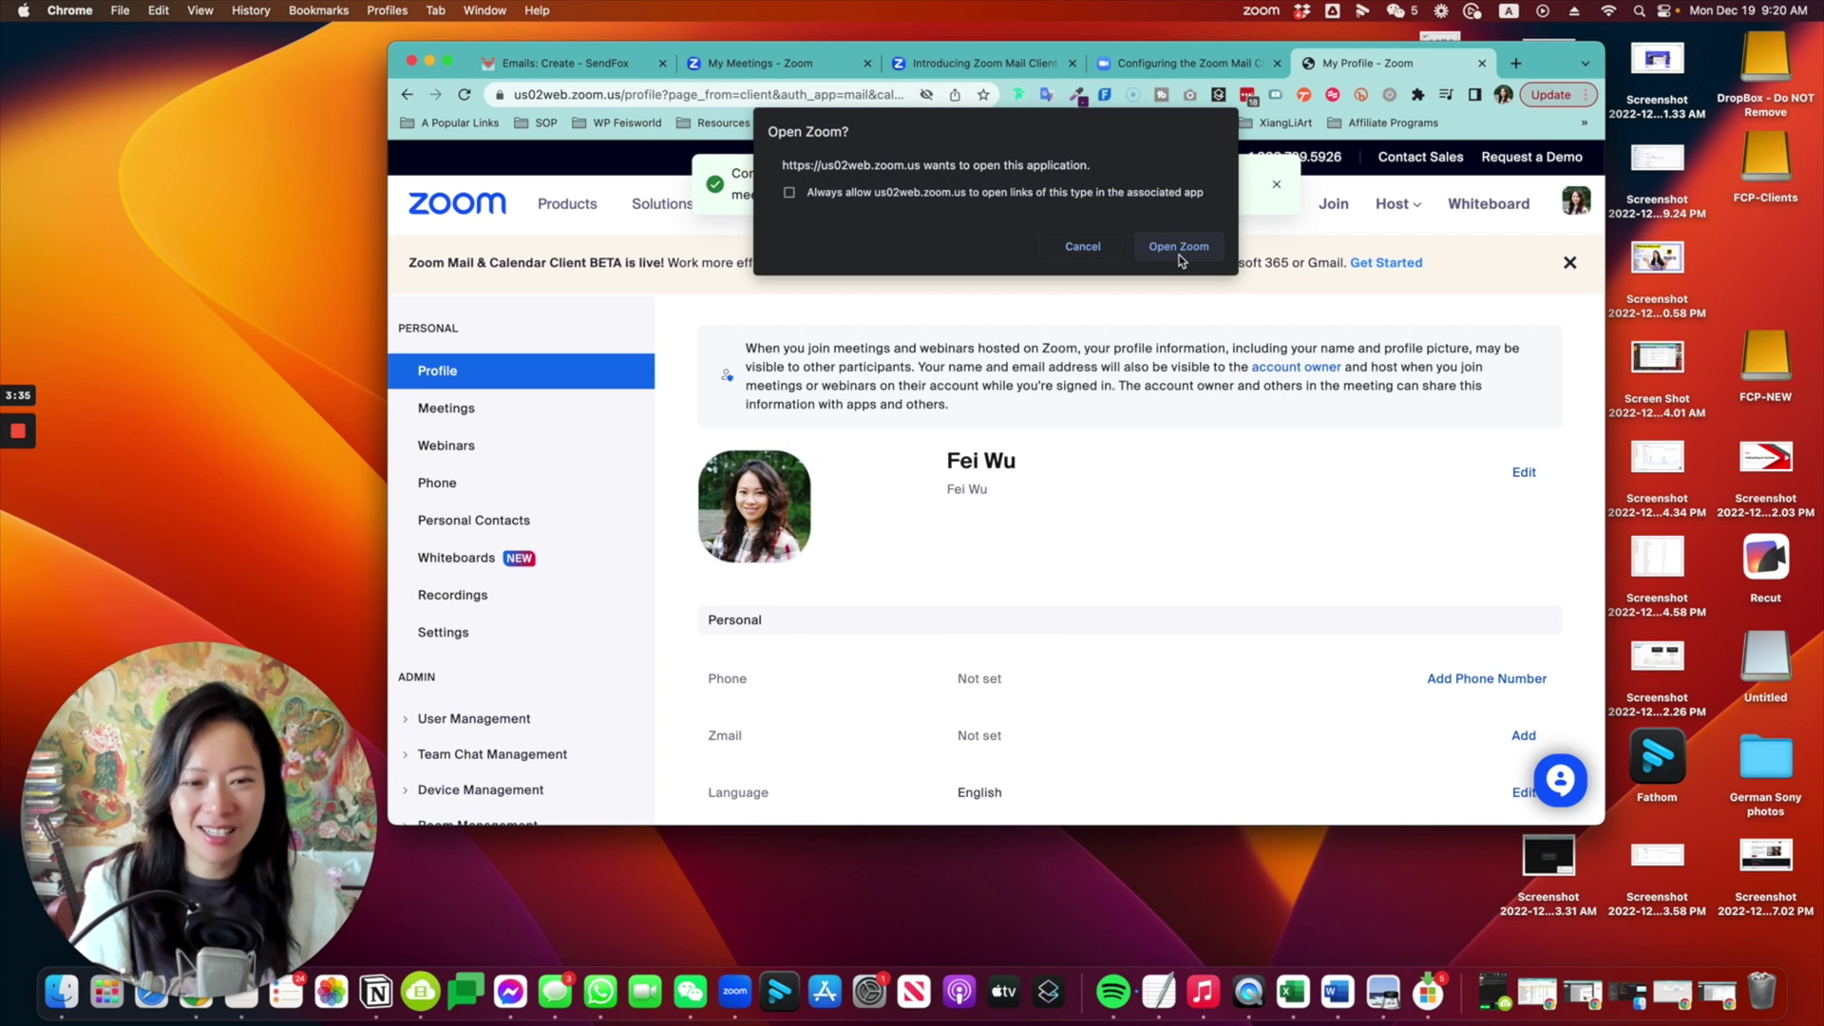
{"action": "left_click", "coordinate": [1179, 249]}
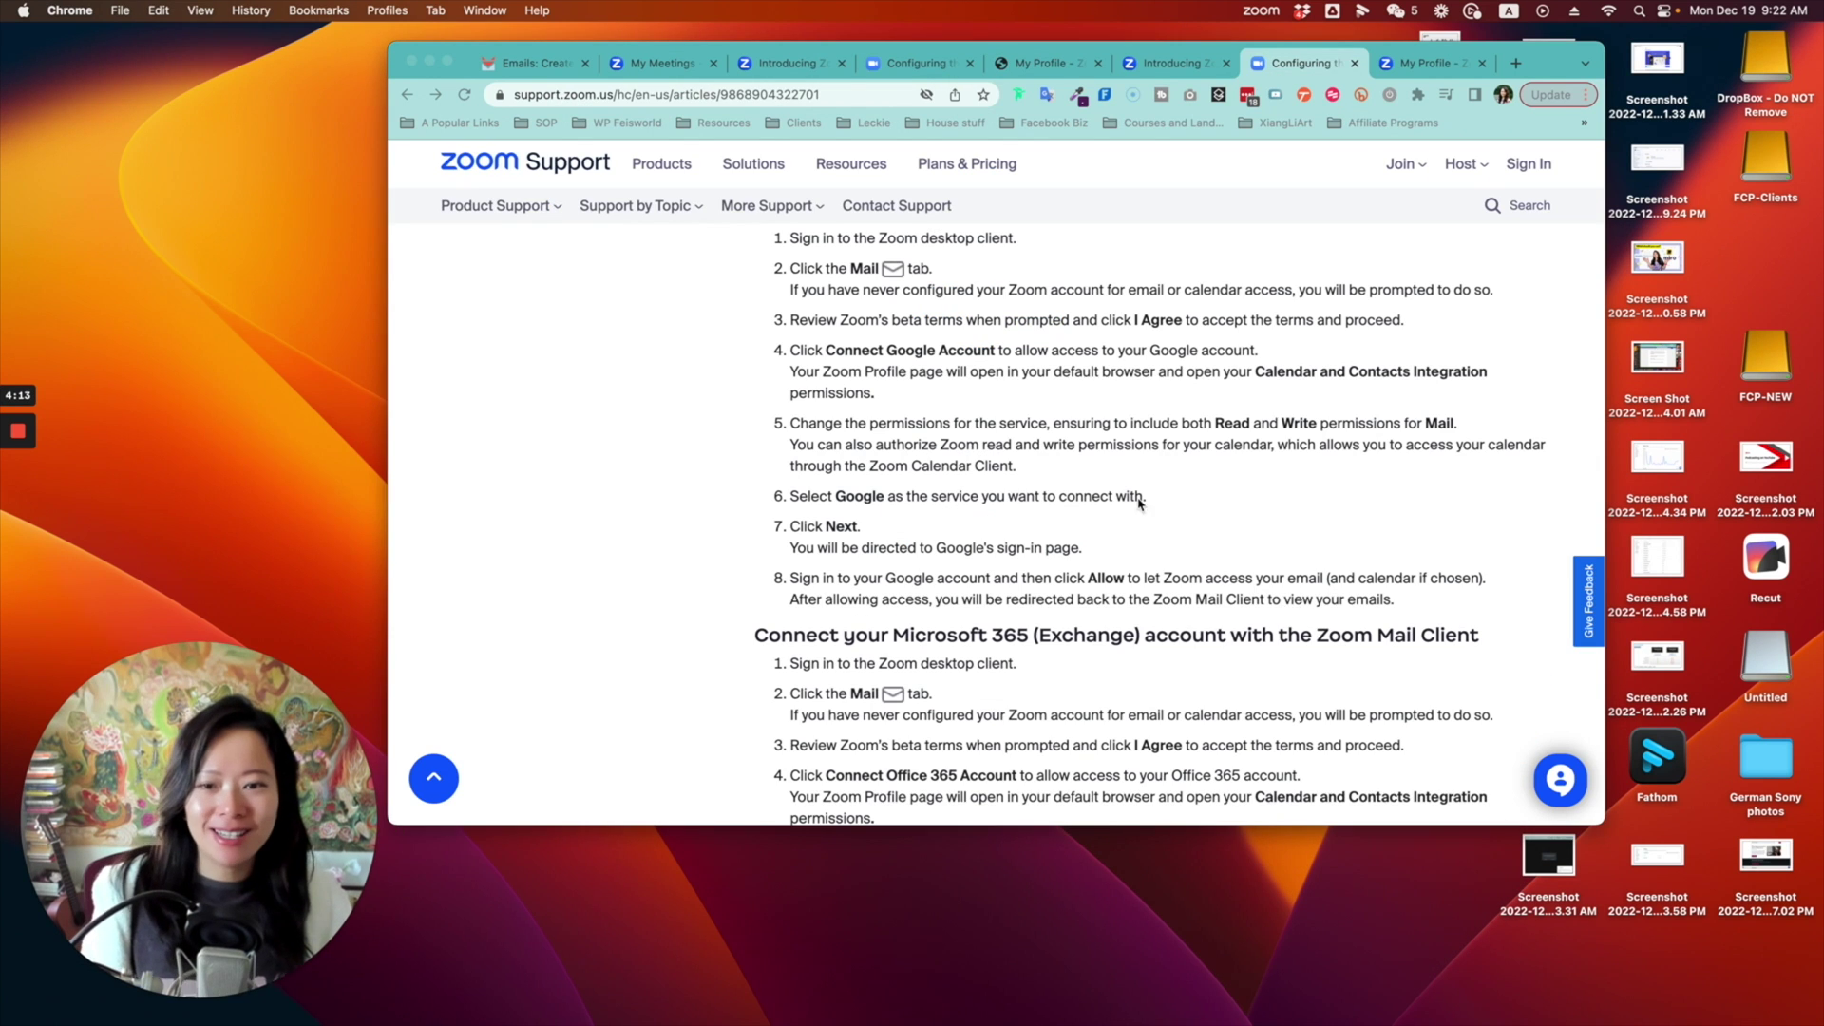
- Check the setup article for the mail Read and Write permissions required for Google and Microsoft 365 accounts
{"action": "left_click", "coordinate": [1211, 434]}
{"action": "left_click_drag", "start_coordinate": [1205, 423], "coordinate": [1451, 428]}
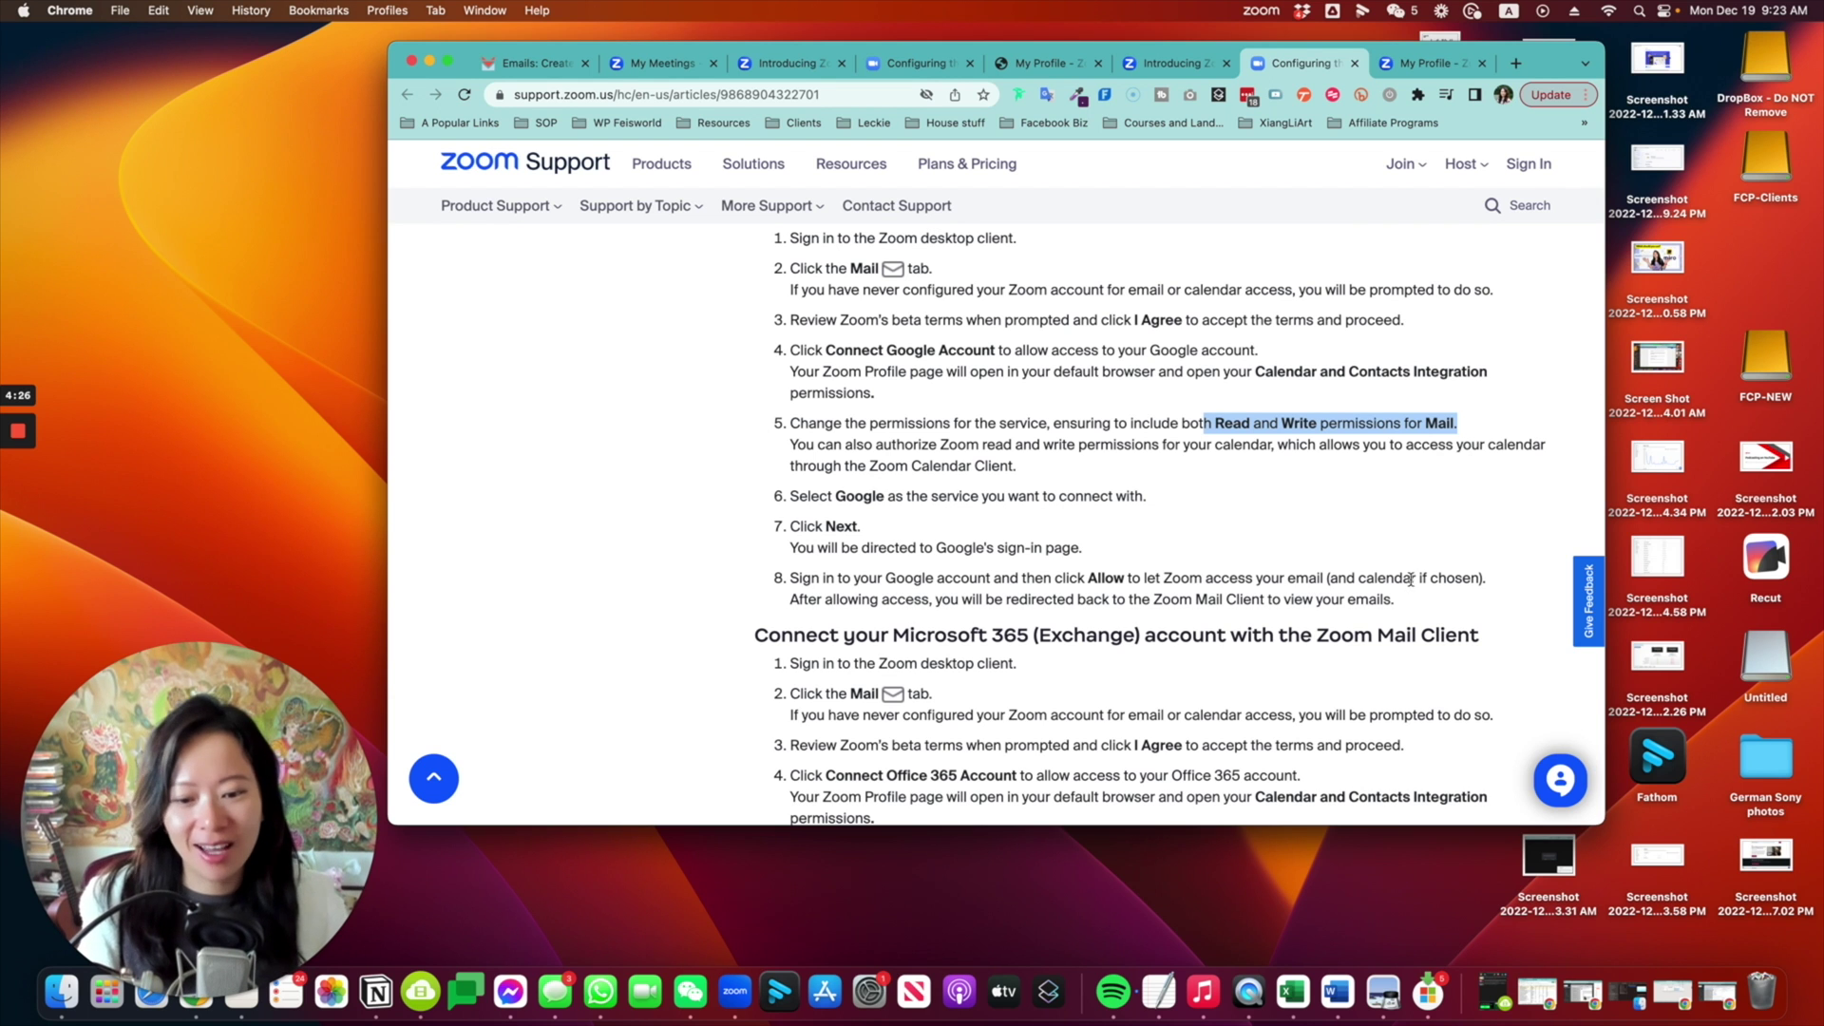
{"action": "scroll", "coordinate": [1410, 578], "scroll_direction": "down", "scroll_amount": 3}
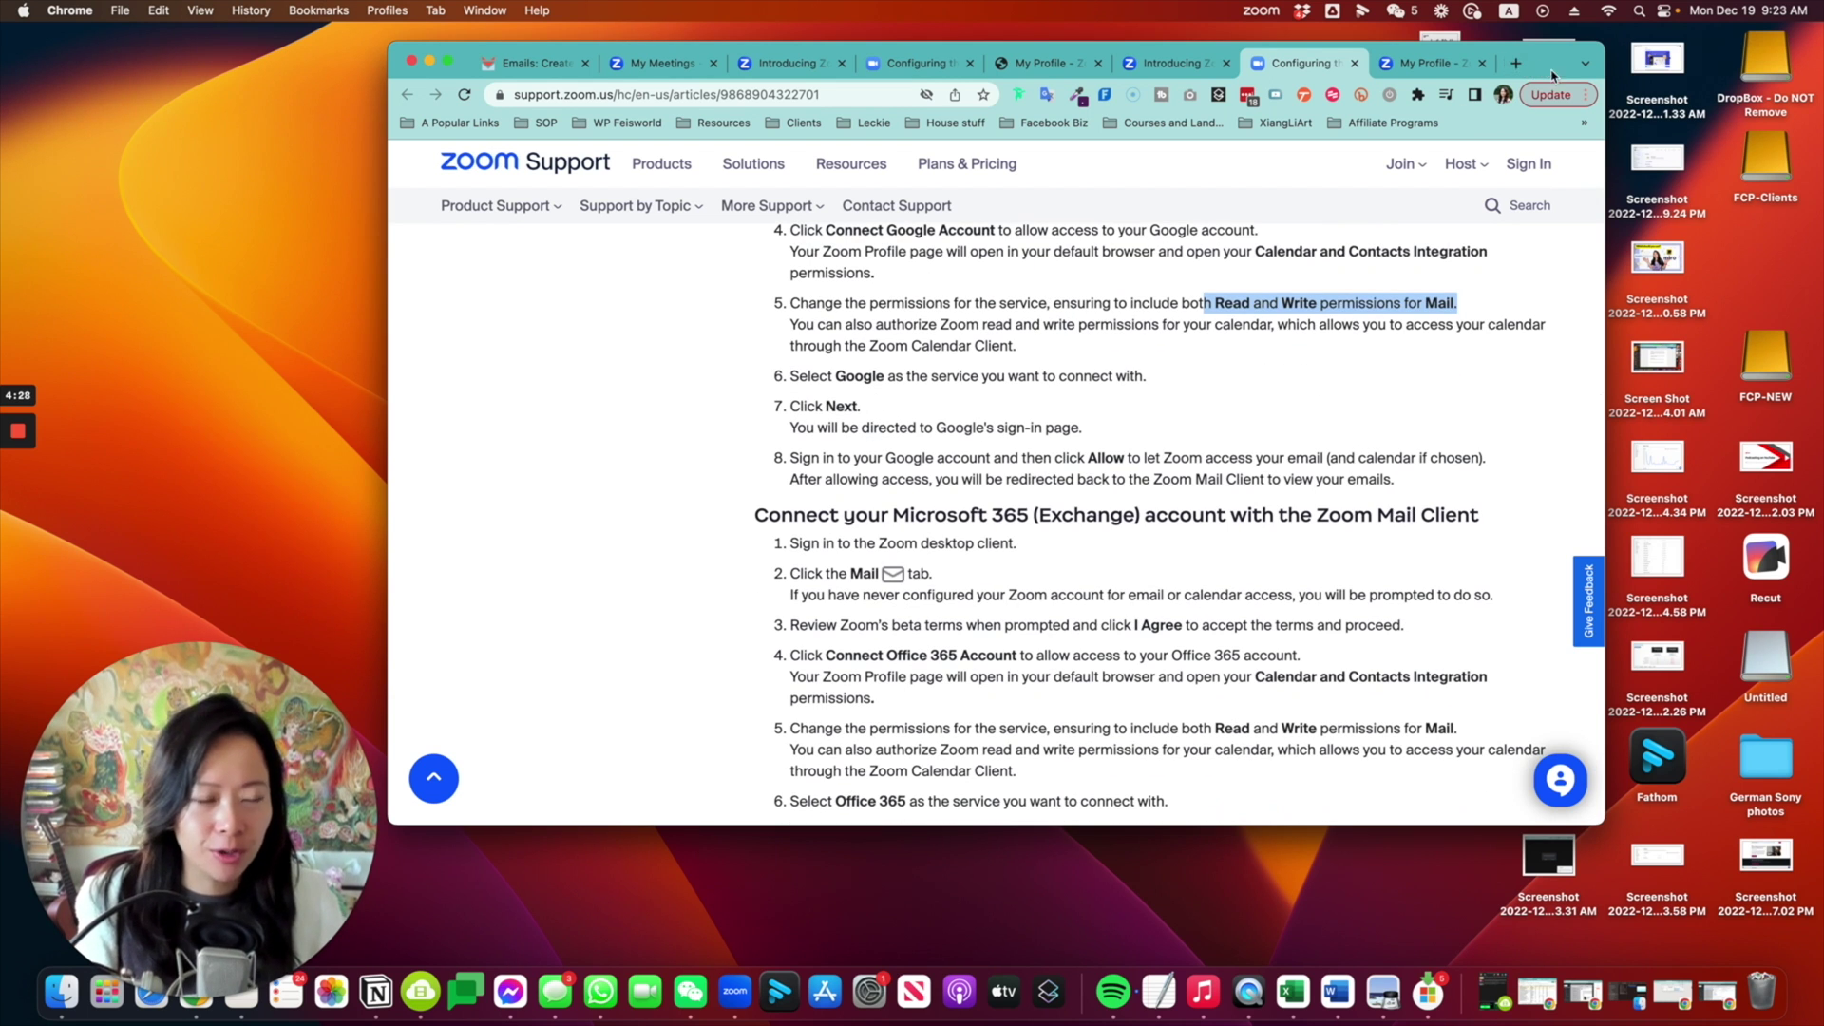
{"action": "scroll", "coordinate": [1306, 733], "scroll_direction": "down", "scroll_amount": 2}
{"action": "left_click_drag", "start_coordinate": [1218, 658], "coordinate": [1388, 656]}
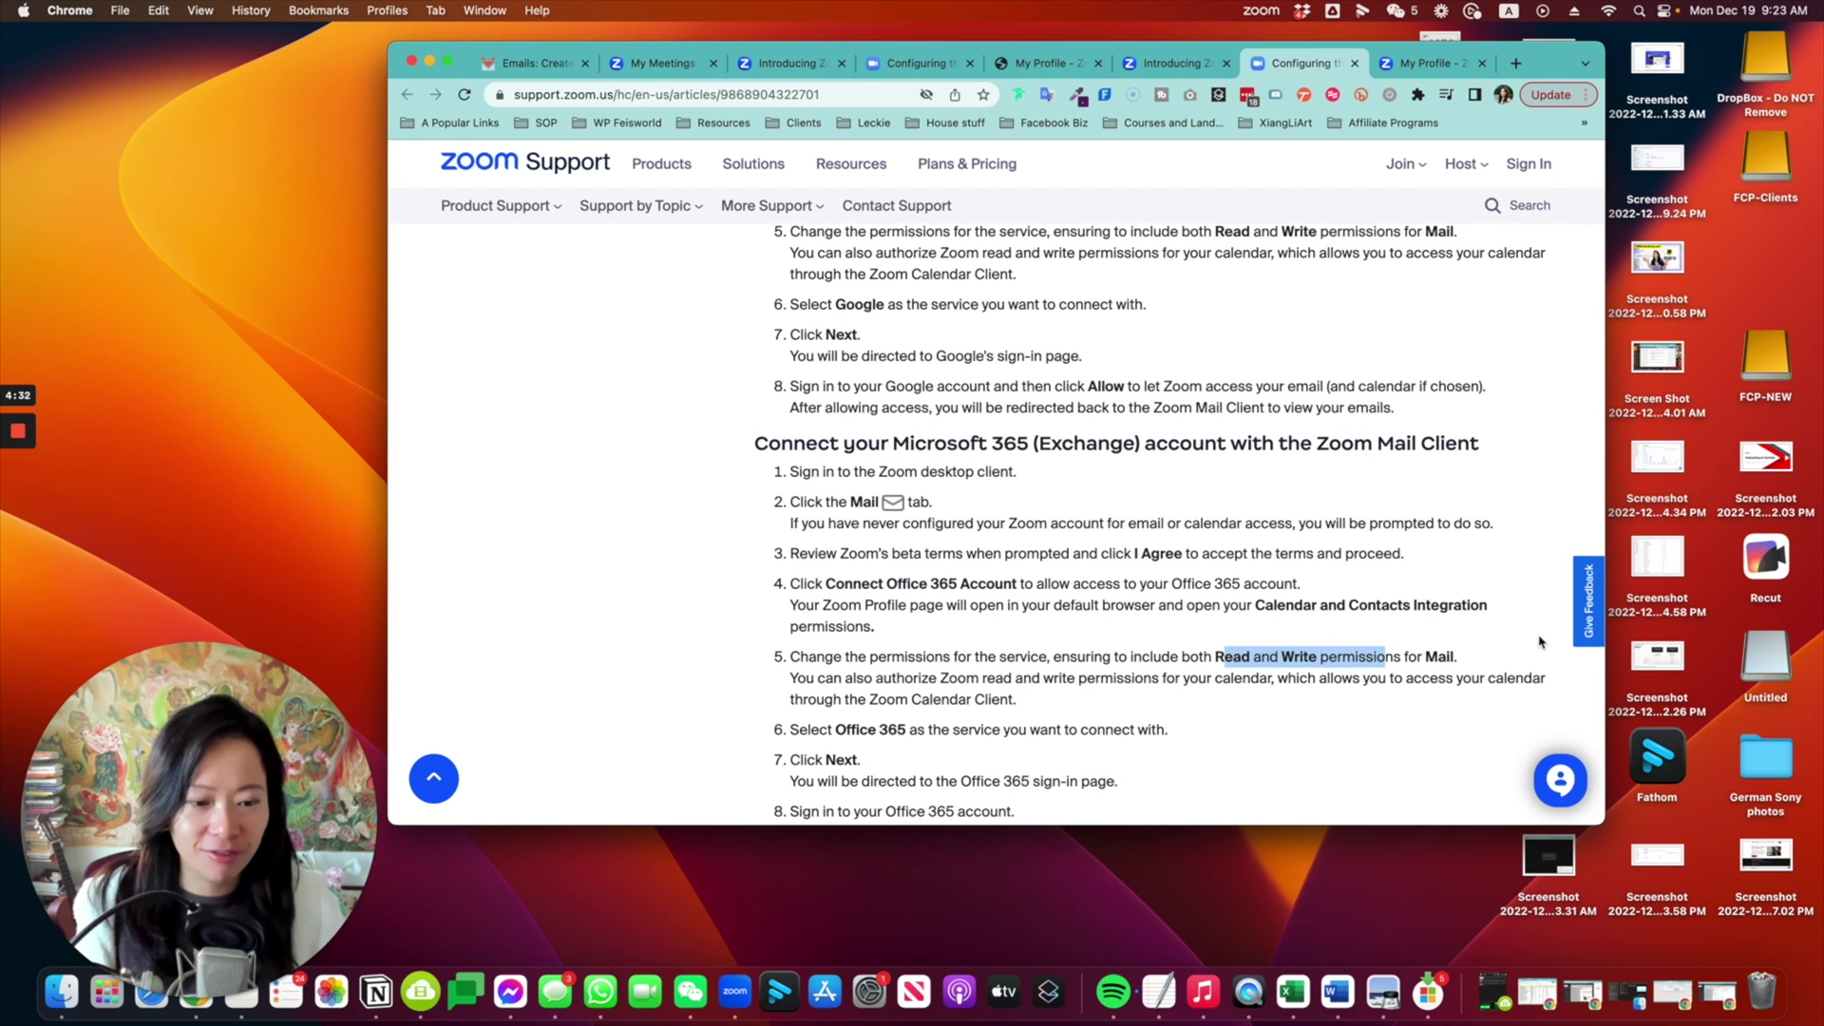
{"action": "left_click", "coordinate": [1510, 659]}
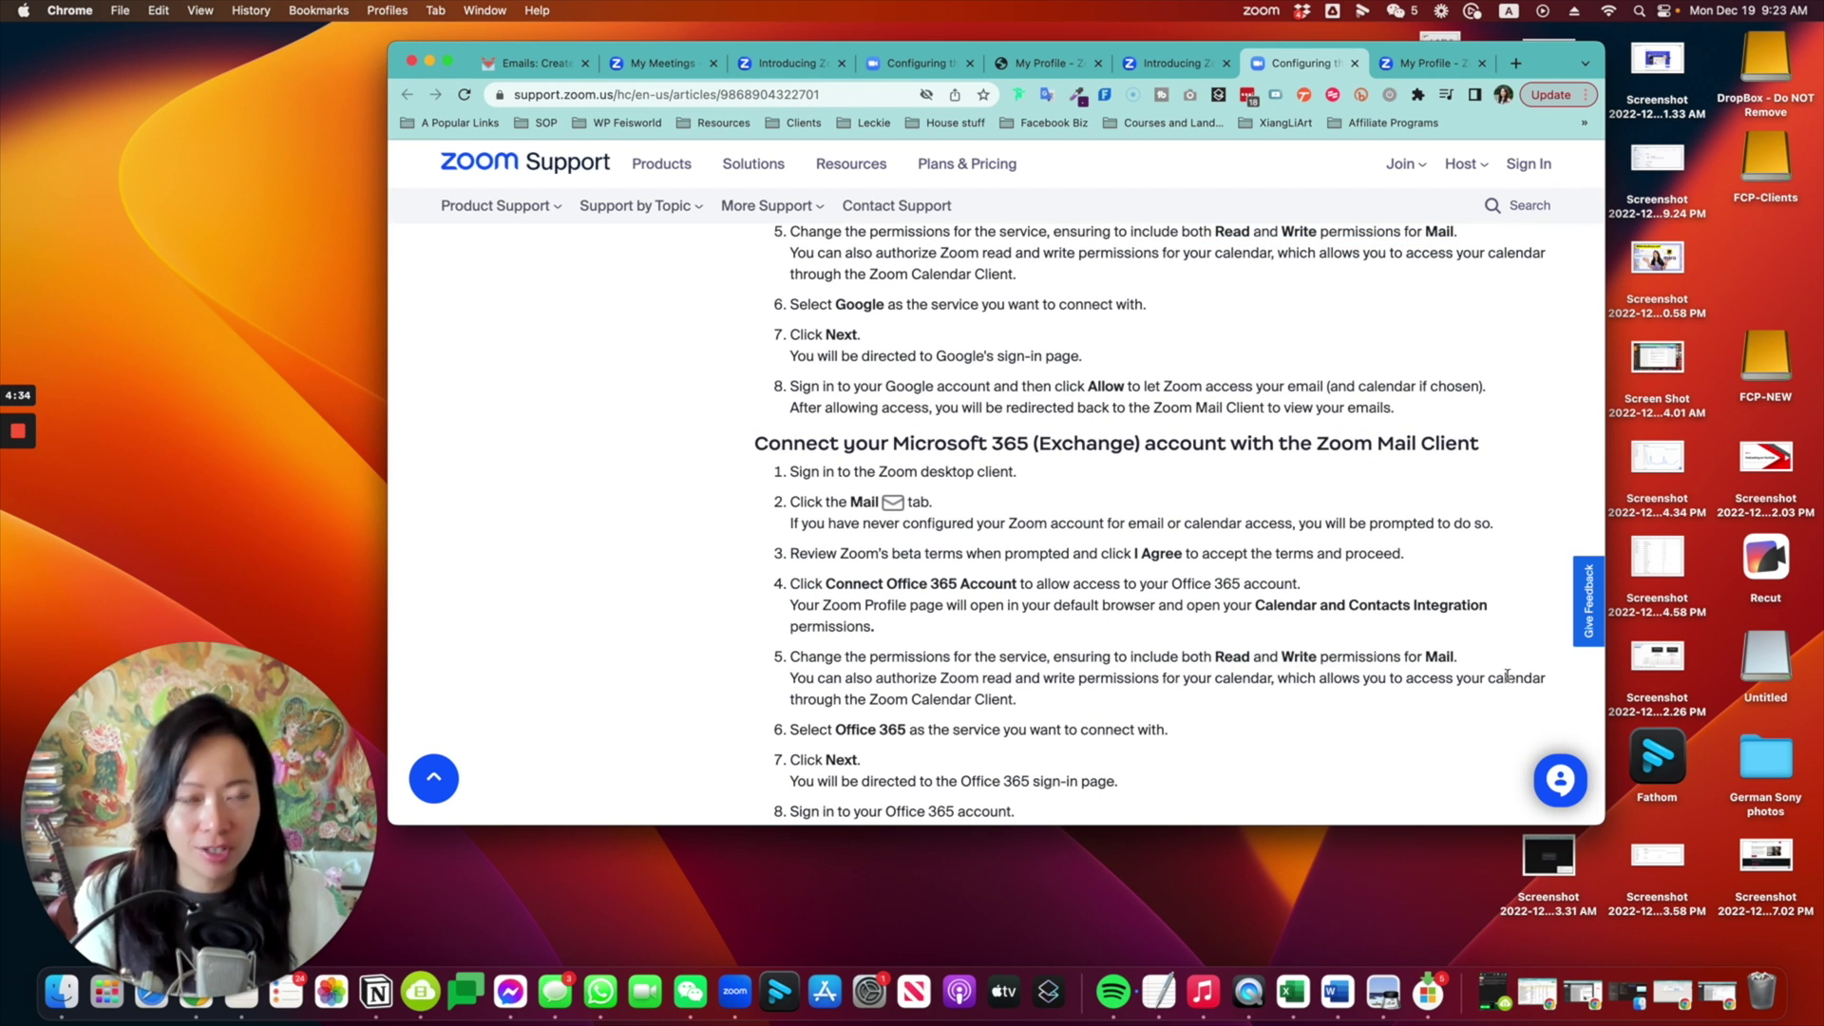
- Add Mail Read and Write permissions to the Google service and continue with the Google account
{"action": "left_click_drag", "start_coordinate": [1604, 79], "coordinate": [1606, 542]}
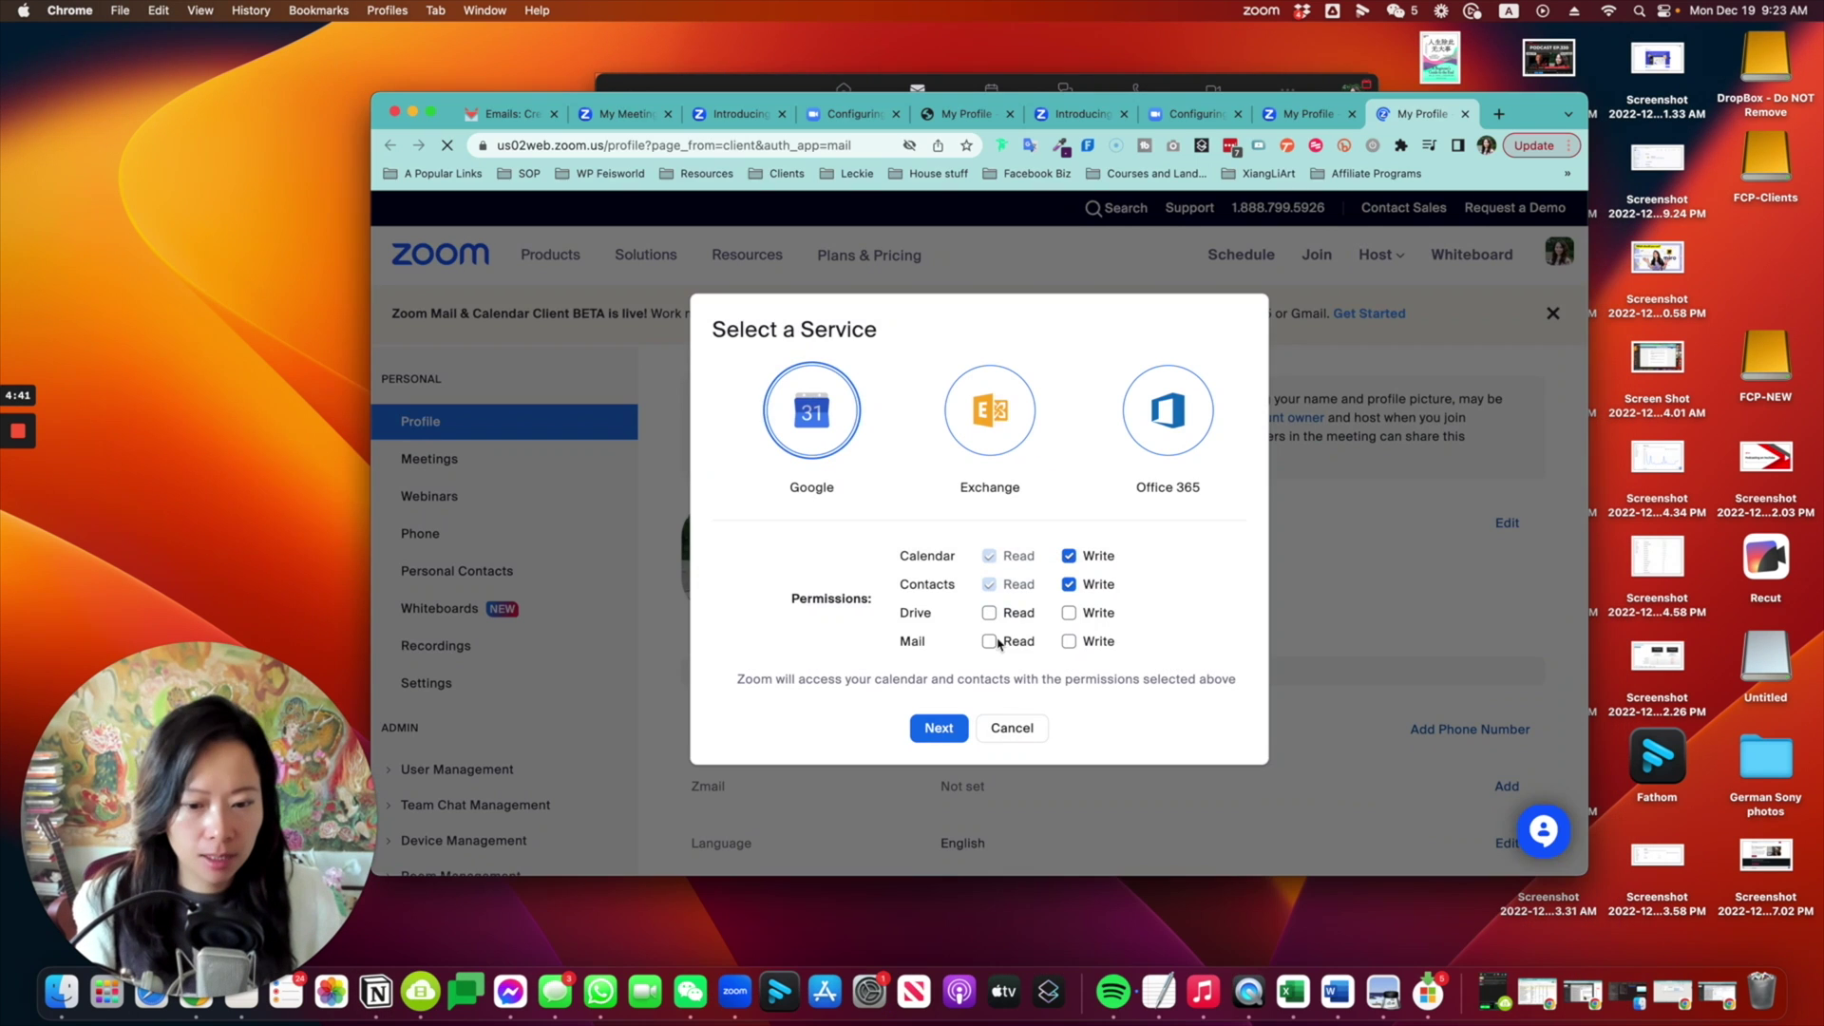
{"action": "left_click", "coordinate": [1069, 641]}
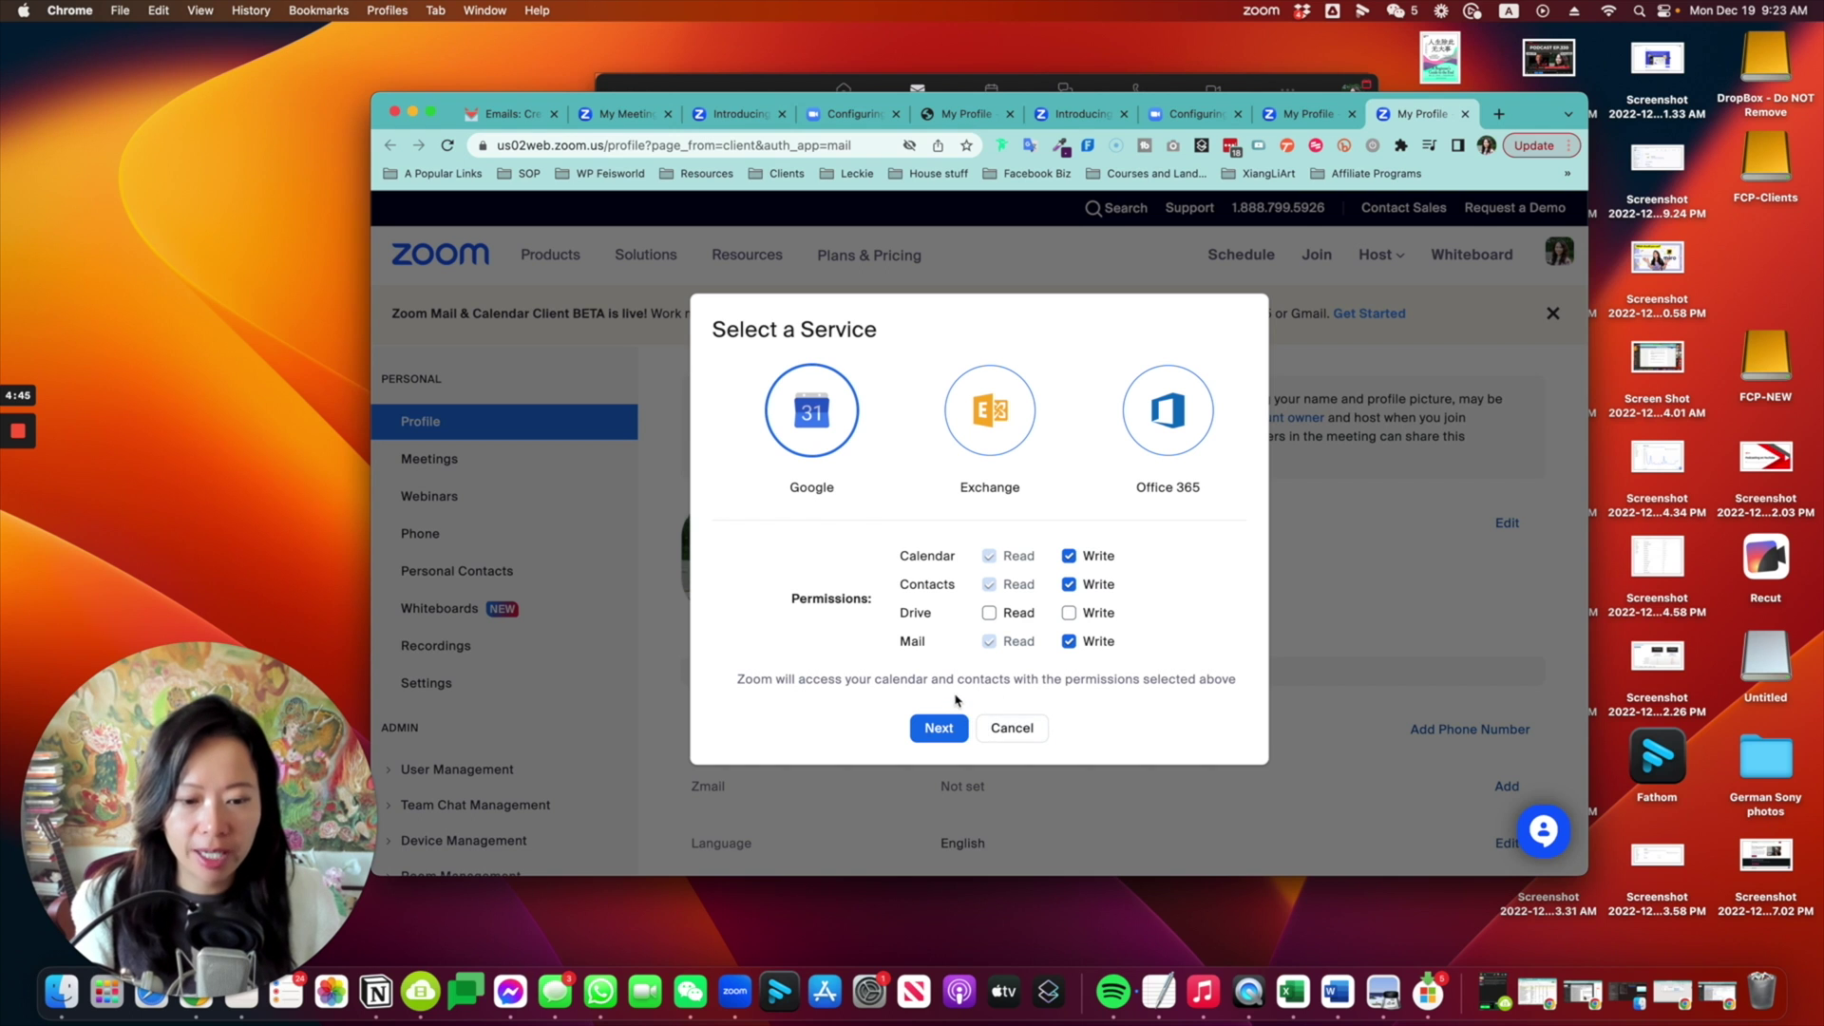
{"action": "left_click", "coordinate": [933, 729]}
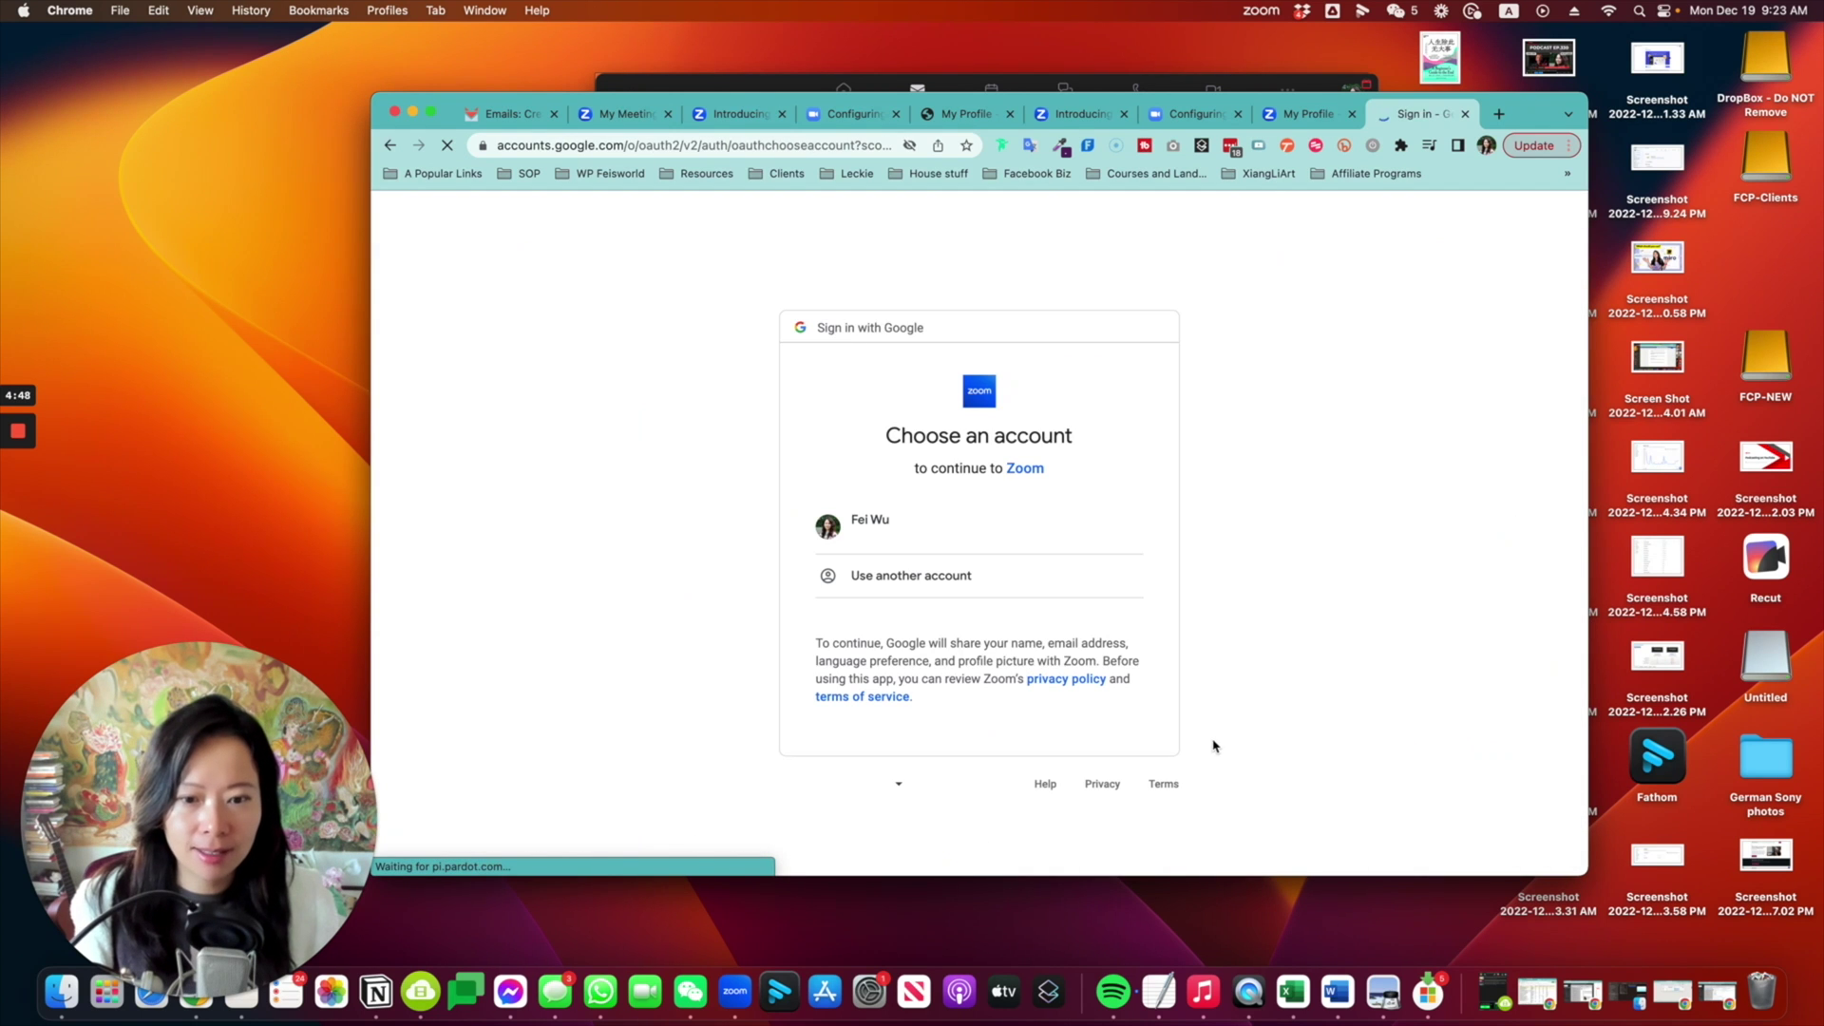
{"action": "left_click", "coordinate": [898, 537]}
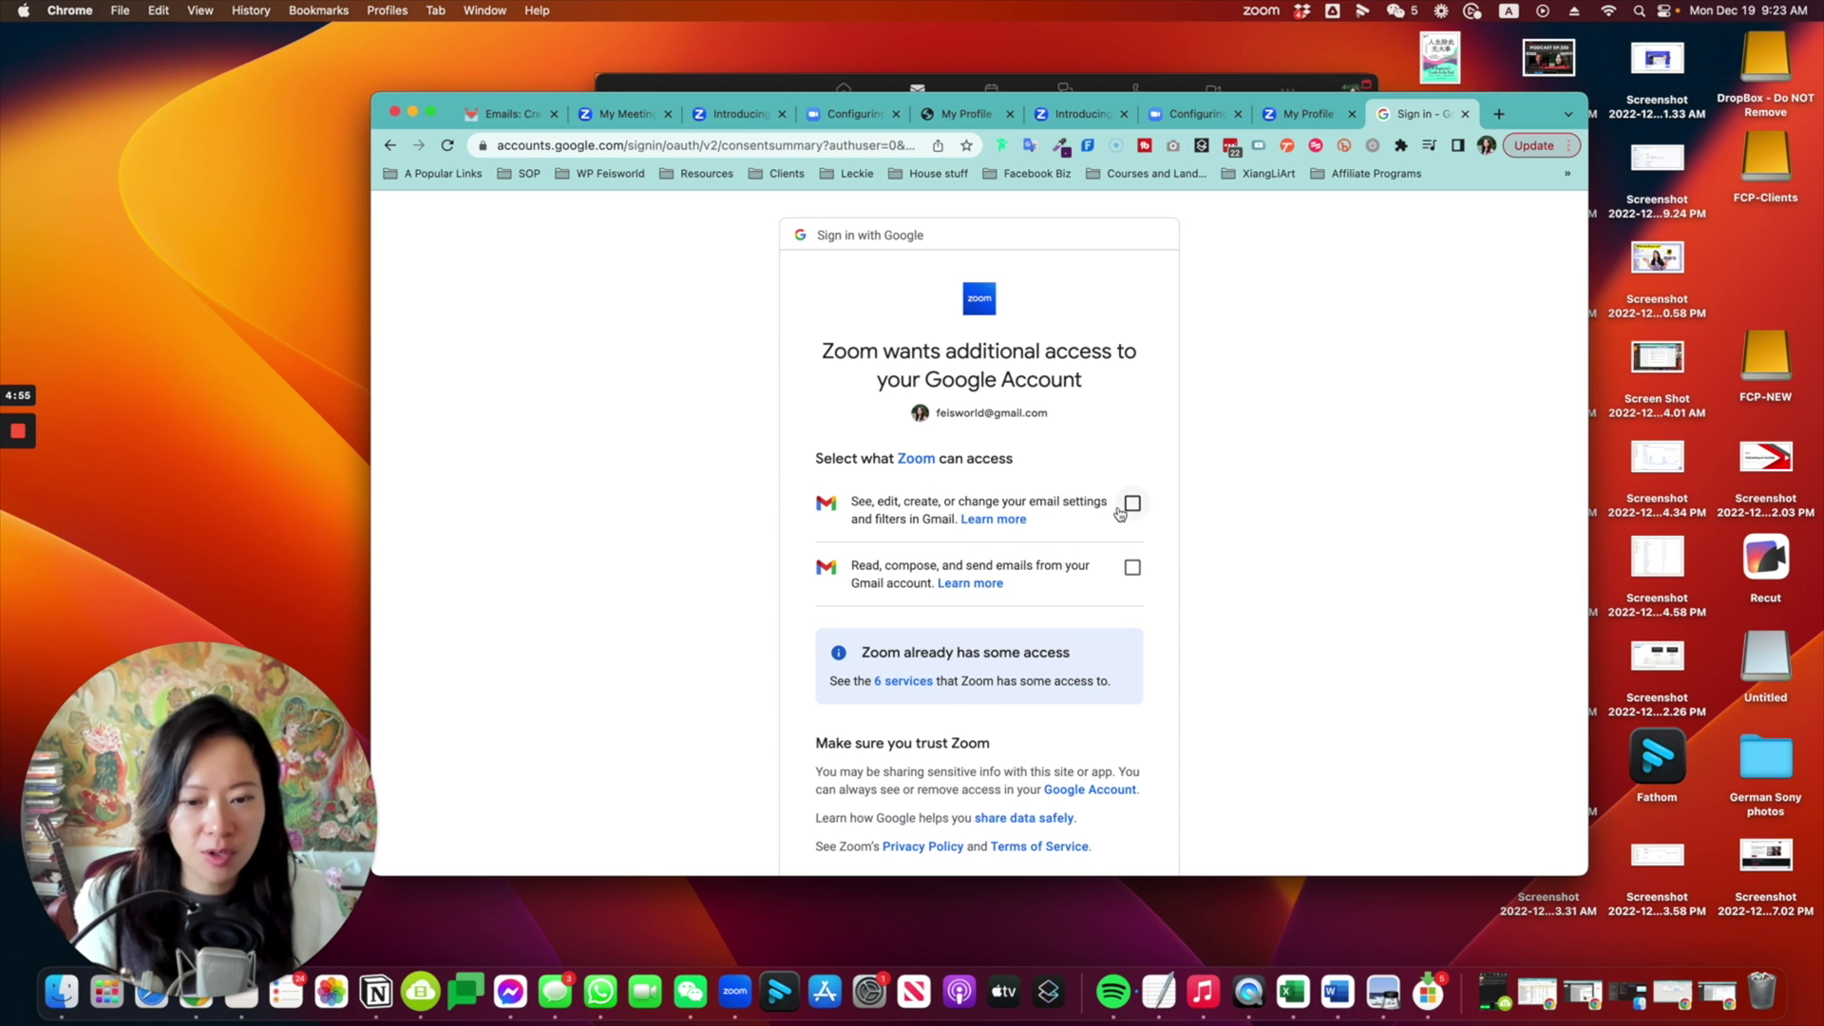
- Grant Zoom both requested Gmail permissions, covering email settings and reading, composing and sending emails, continue, and return to the Zoom app
{"action": "left_click", "coordinate": [1132, 505]}
{"action": "left_click", "coordinate": [1131, 567]}
{"action": "scroll", "coordinate": [1197, 664], "scroll_direction": "down", "scroll_amount": 1}
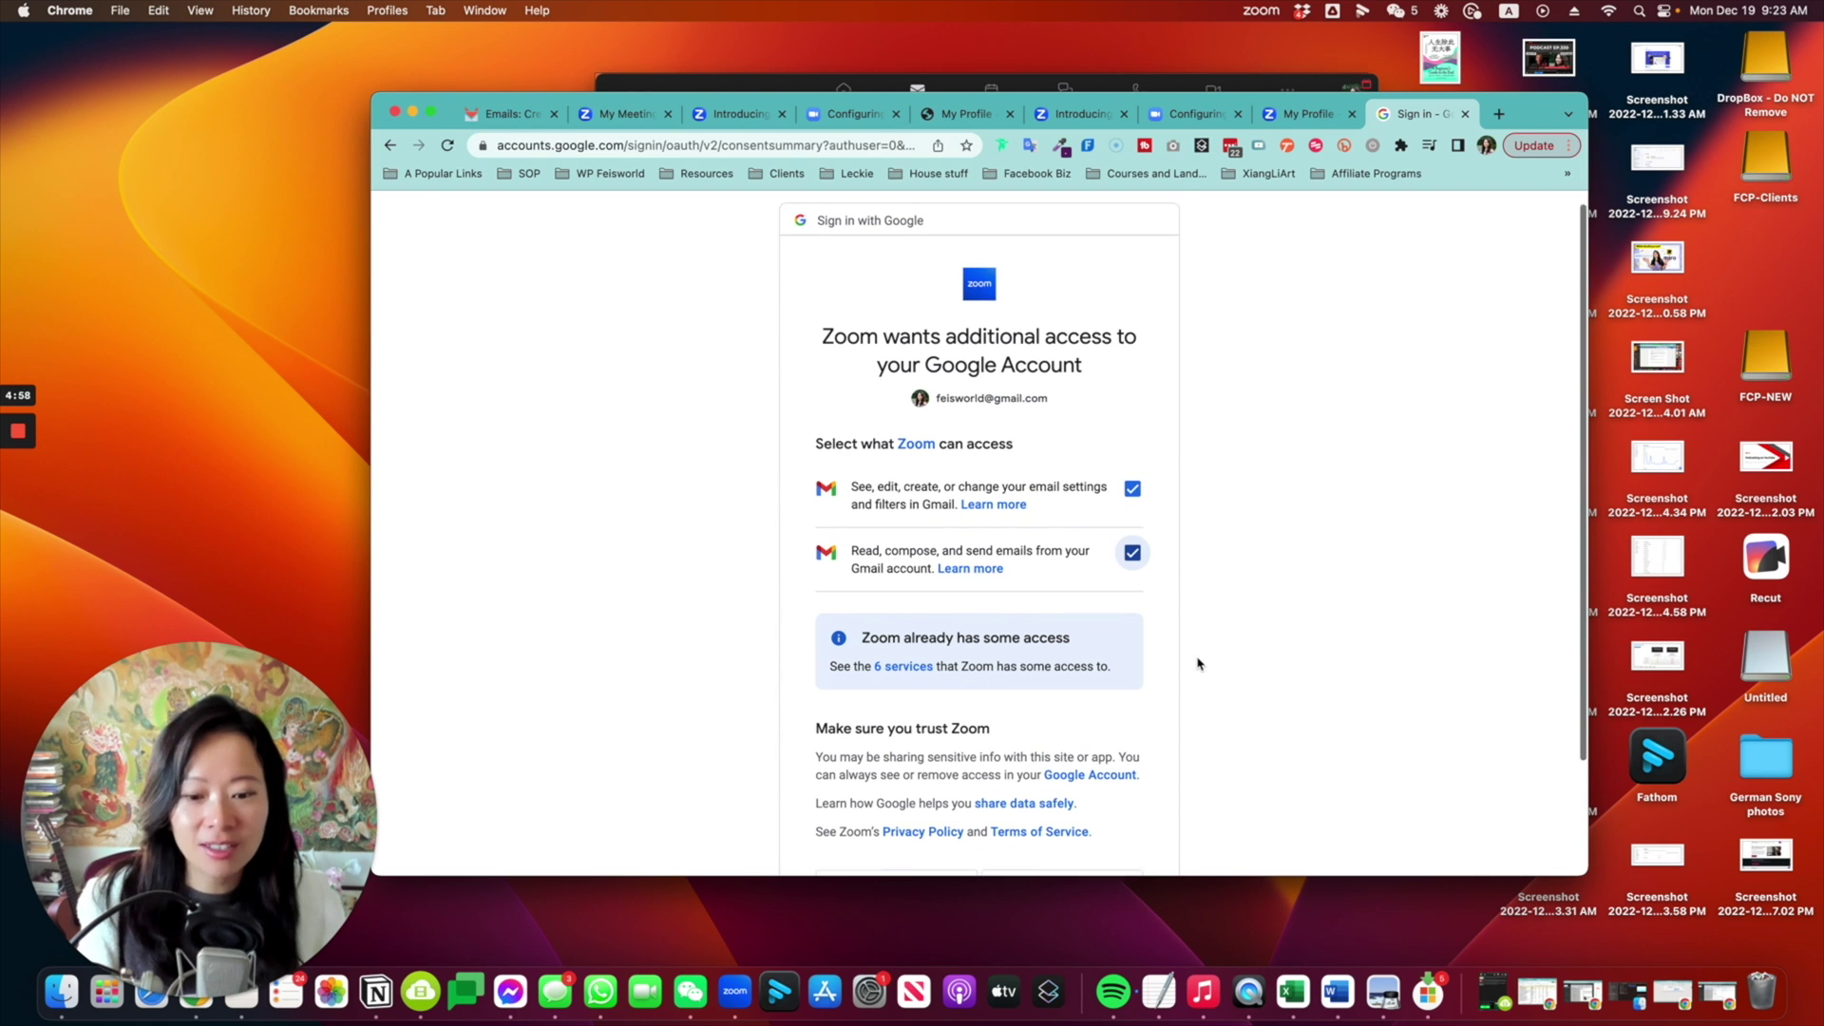
{"action": "scroll", "coordinate": [1174, 750], "scroll_direction": "down", "scroll_amount": 3}
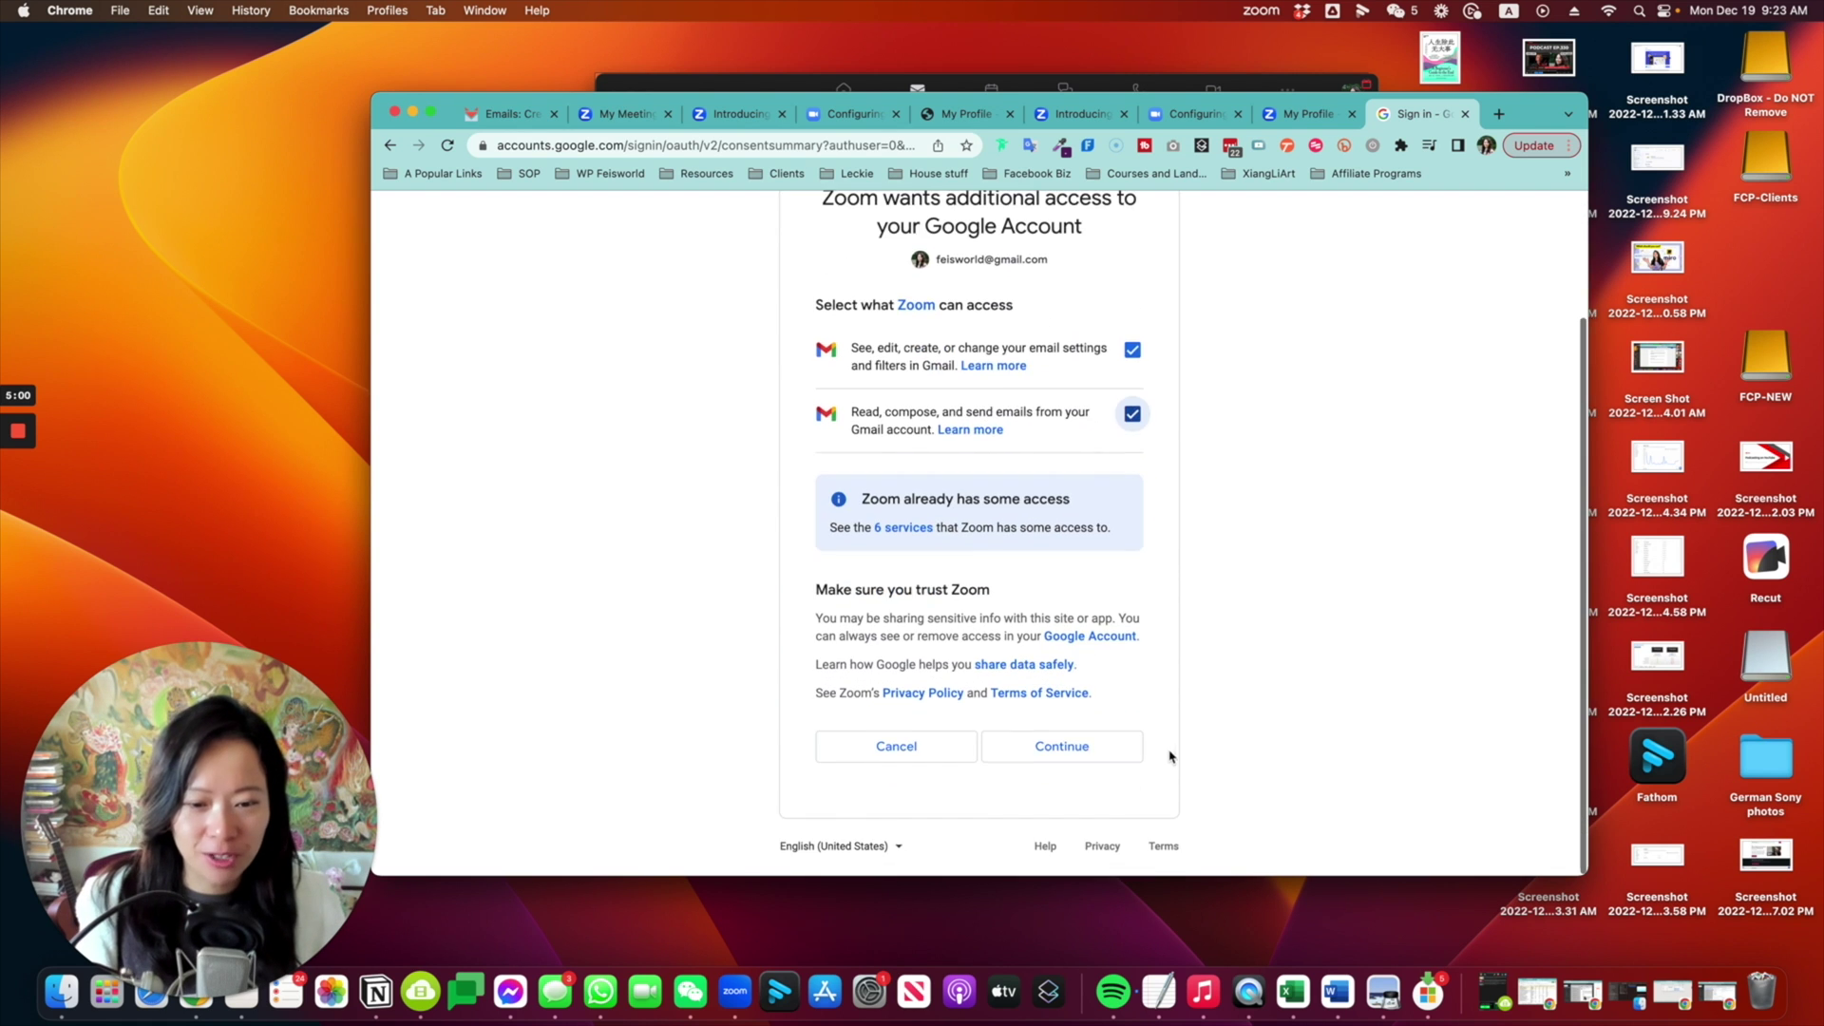
{"action": "left_click", "coordinate": [1057, 747]}
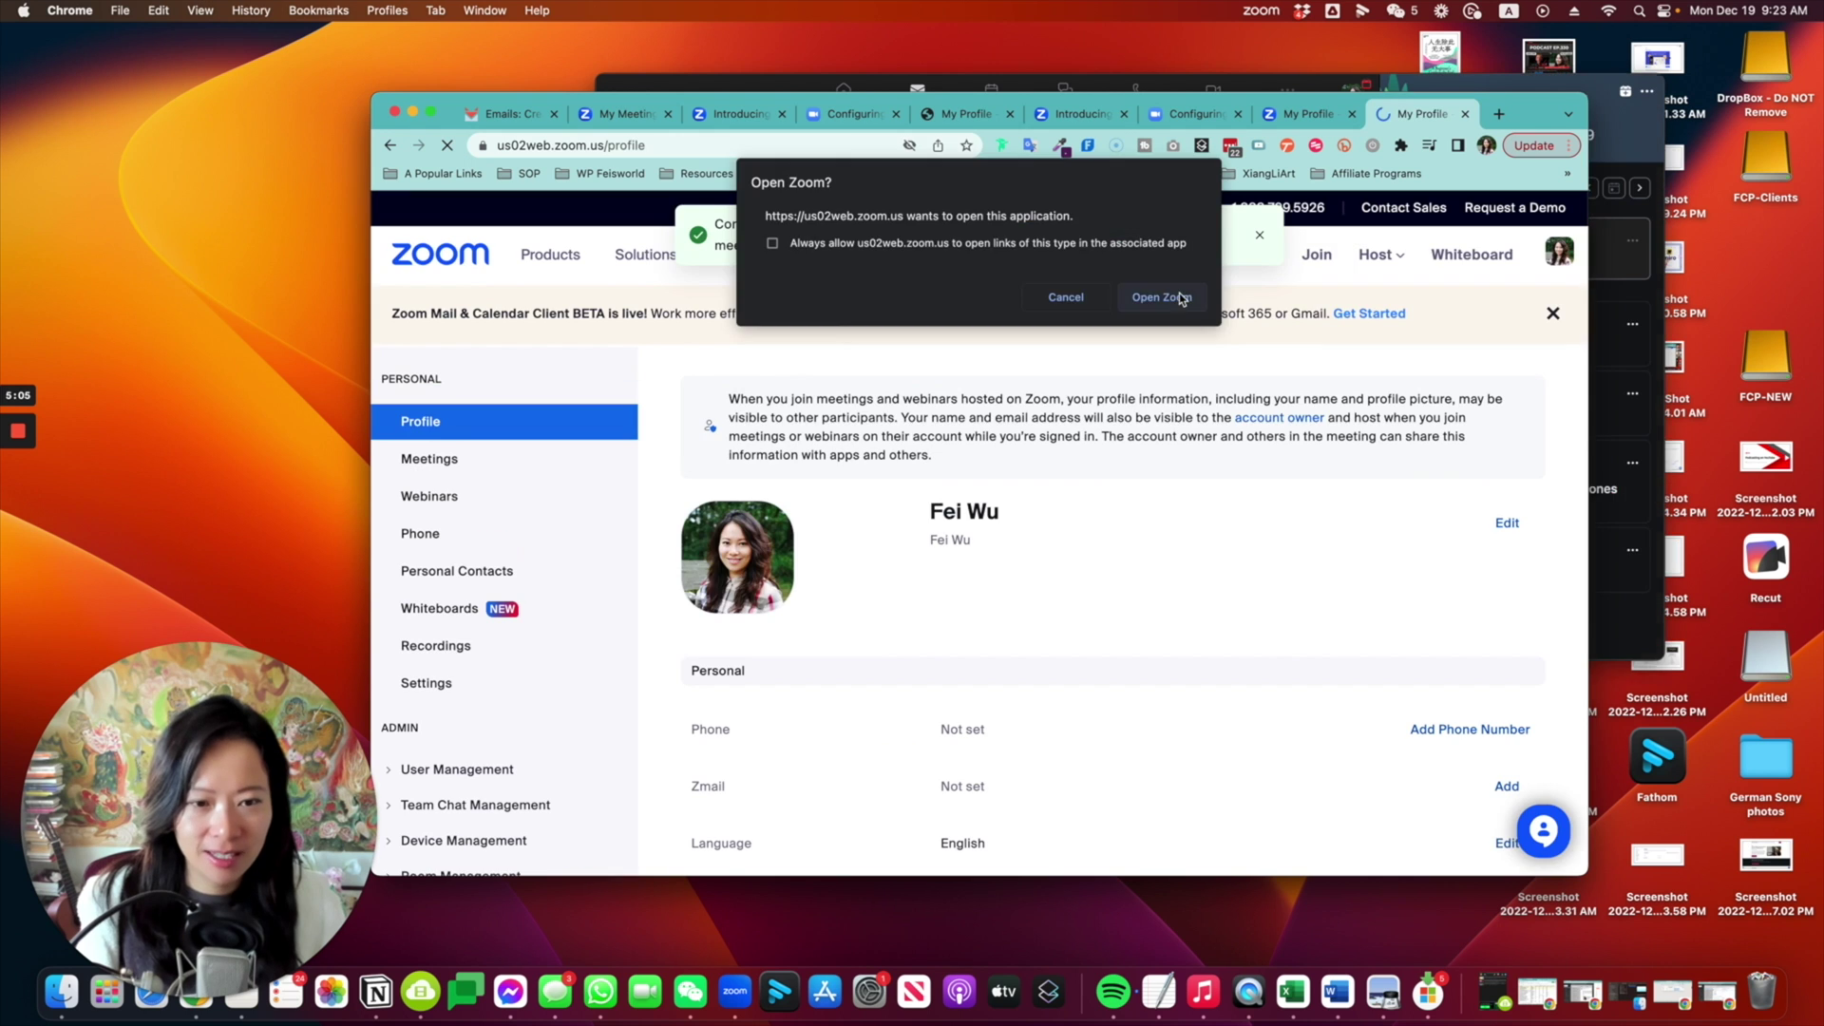
{"action": "left_click", "coordinate": [1169, 293]}
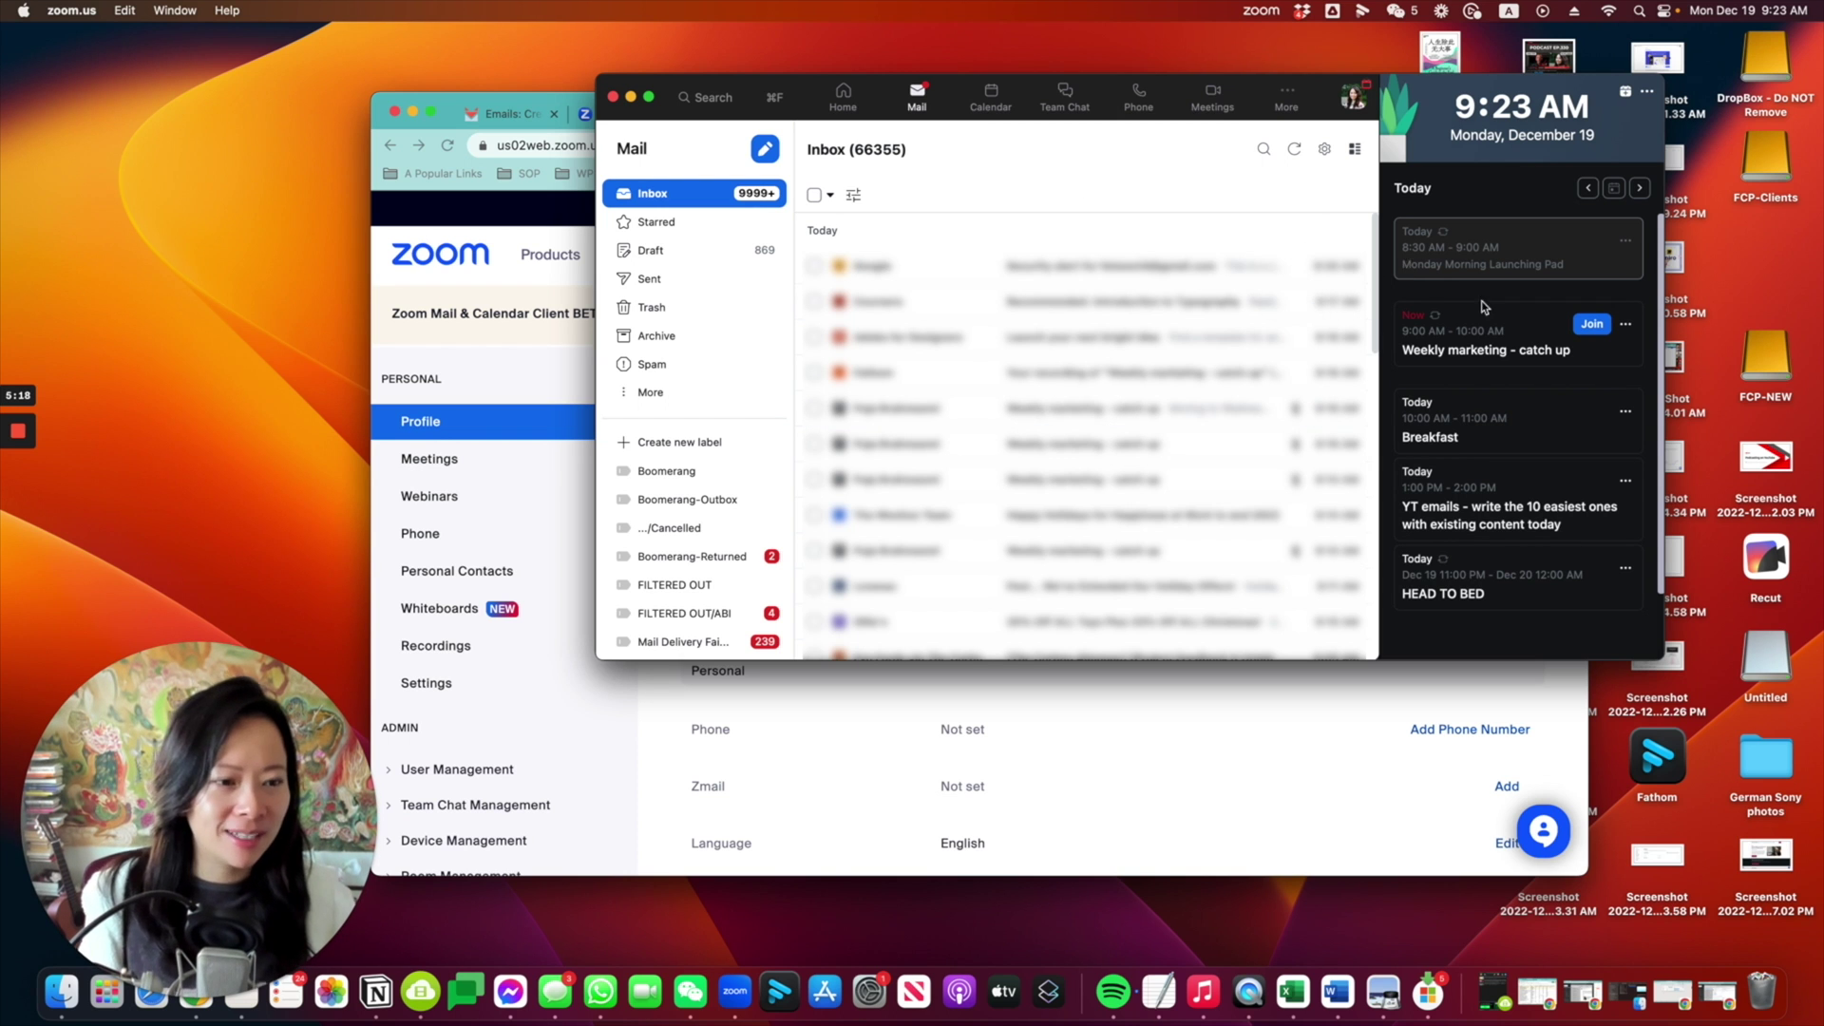
- Look through the connected Gmail inbox and its labels in the Zoom mail client
{"action": "scroll", "coordinate": [1520, 342], "scroll_direction": "down", "scroll_amount": 2}
{"action": "scroll", "coordinate": [1582, 447], "scroll_direction": "up", "scroll_amount": 2}
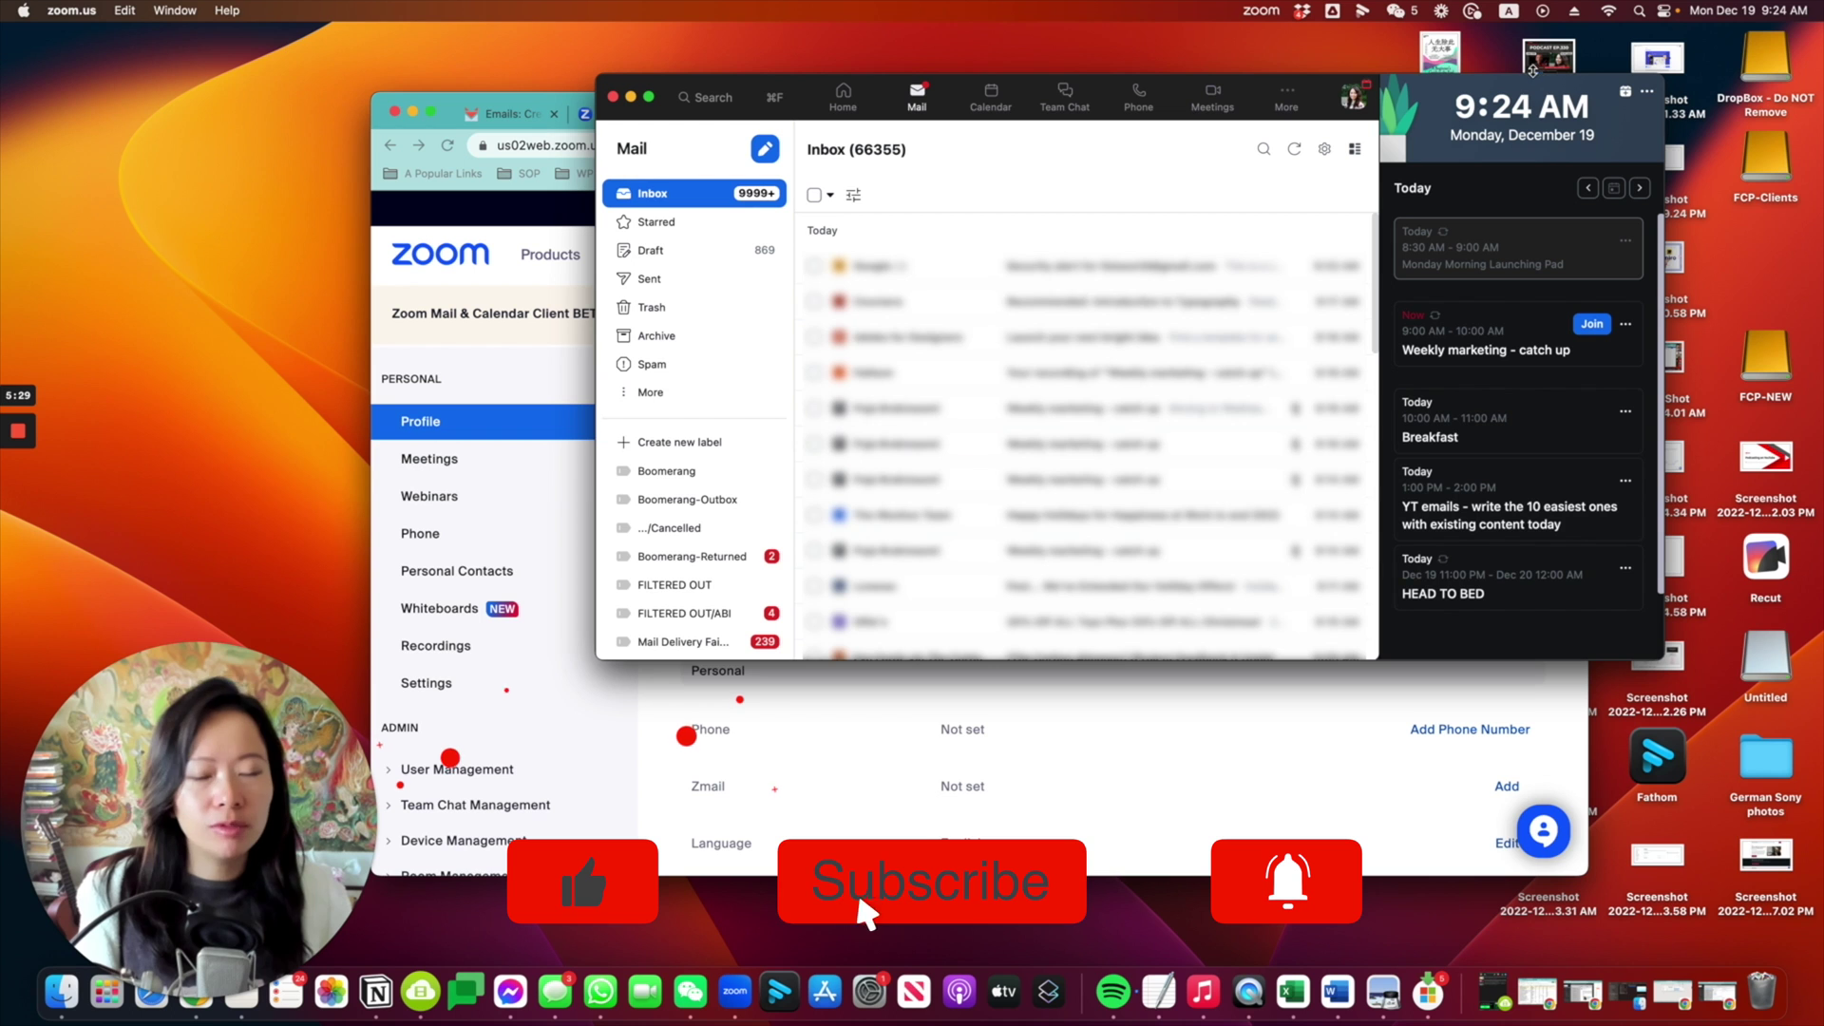
{"action": "scroll", "coordinate": [1088, 375], "scroll_direction": "down", "scroll_amount": 3}
{"action": "scroll", "coordinate": [1089, 375], "scroll_direction": "up", "scroll_amount": 3}
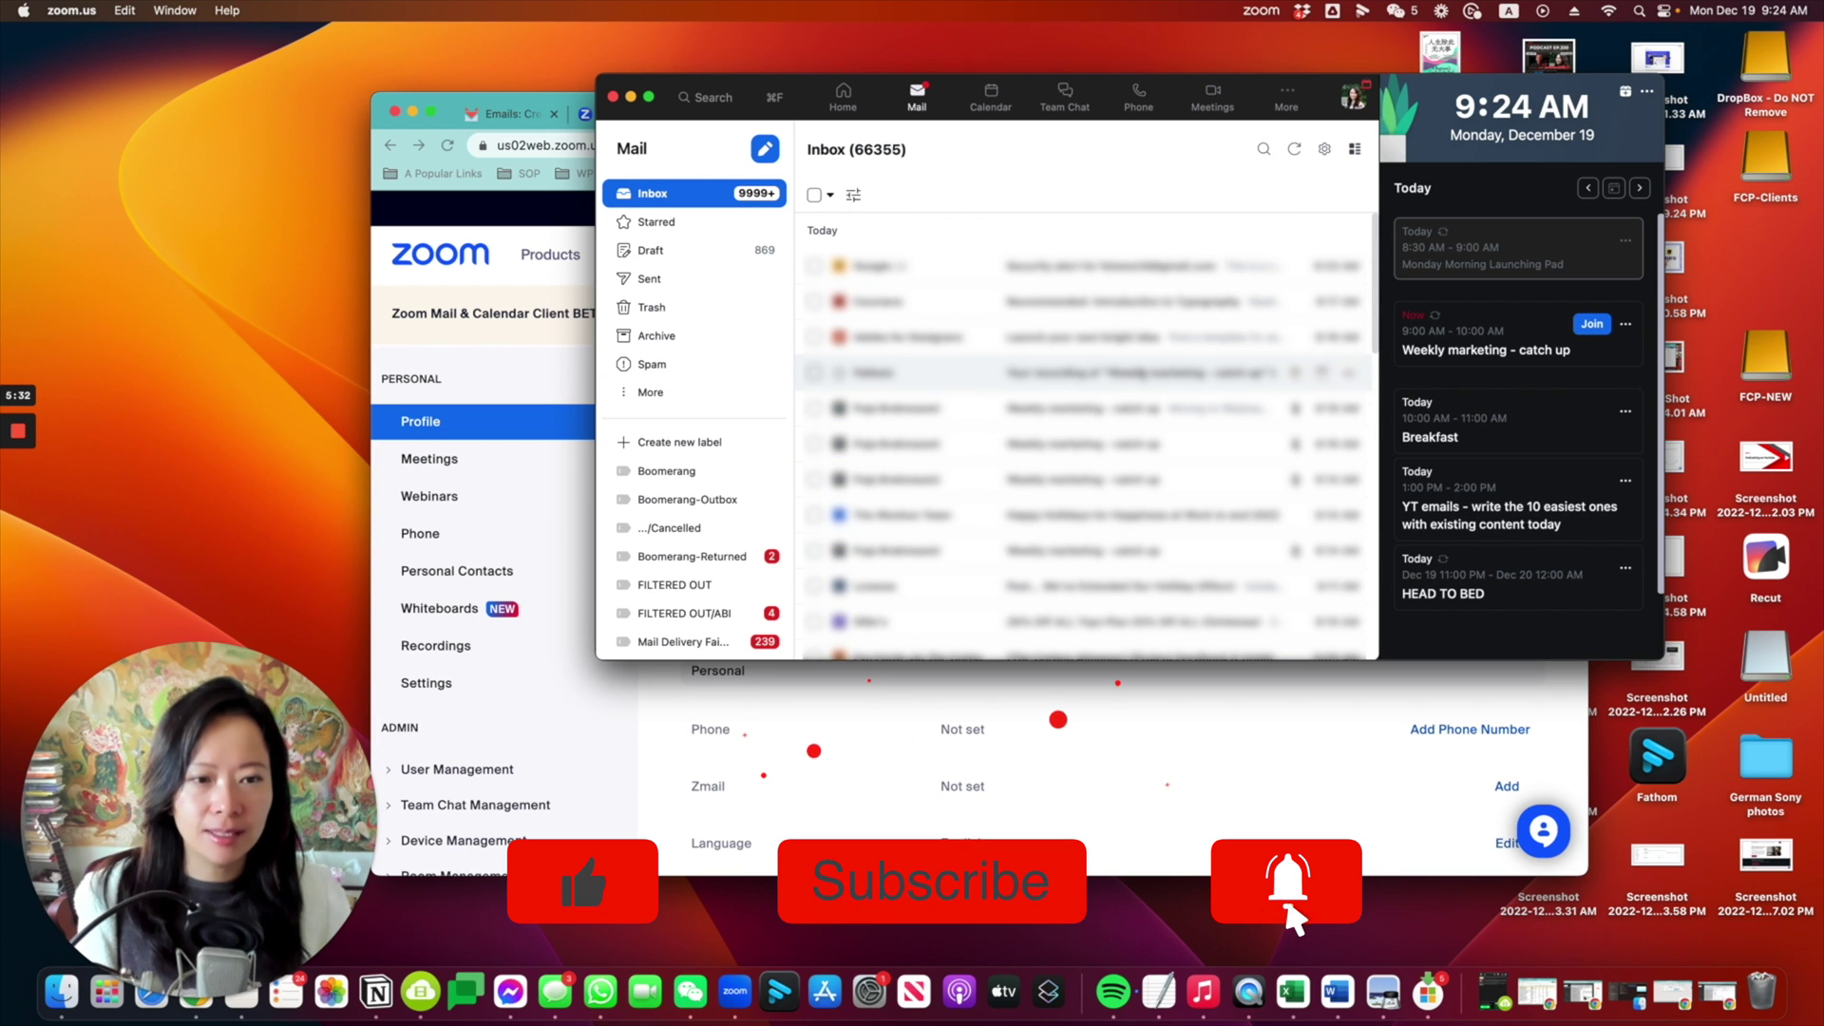
- Open the weekly calendar, draft a new event, try entering an invitee, review the event options, and discard the draft
{"action": "left_click", "coordinate": [991, 98]}
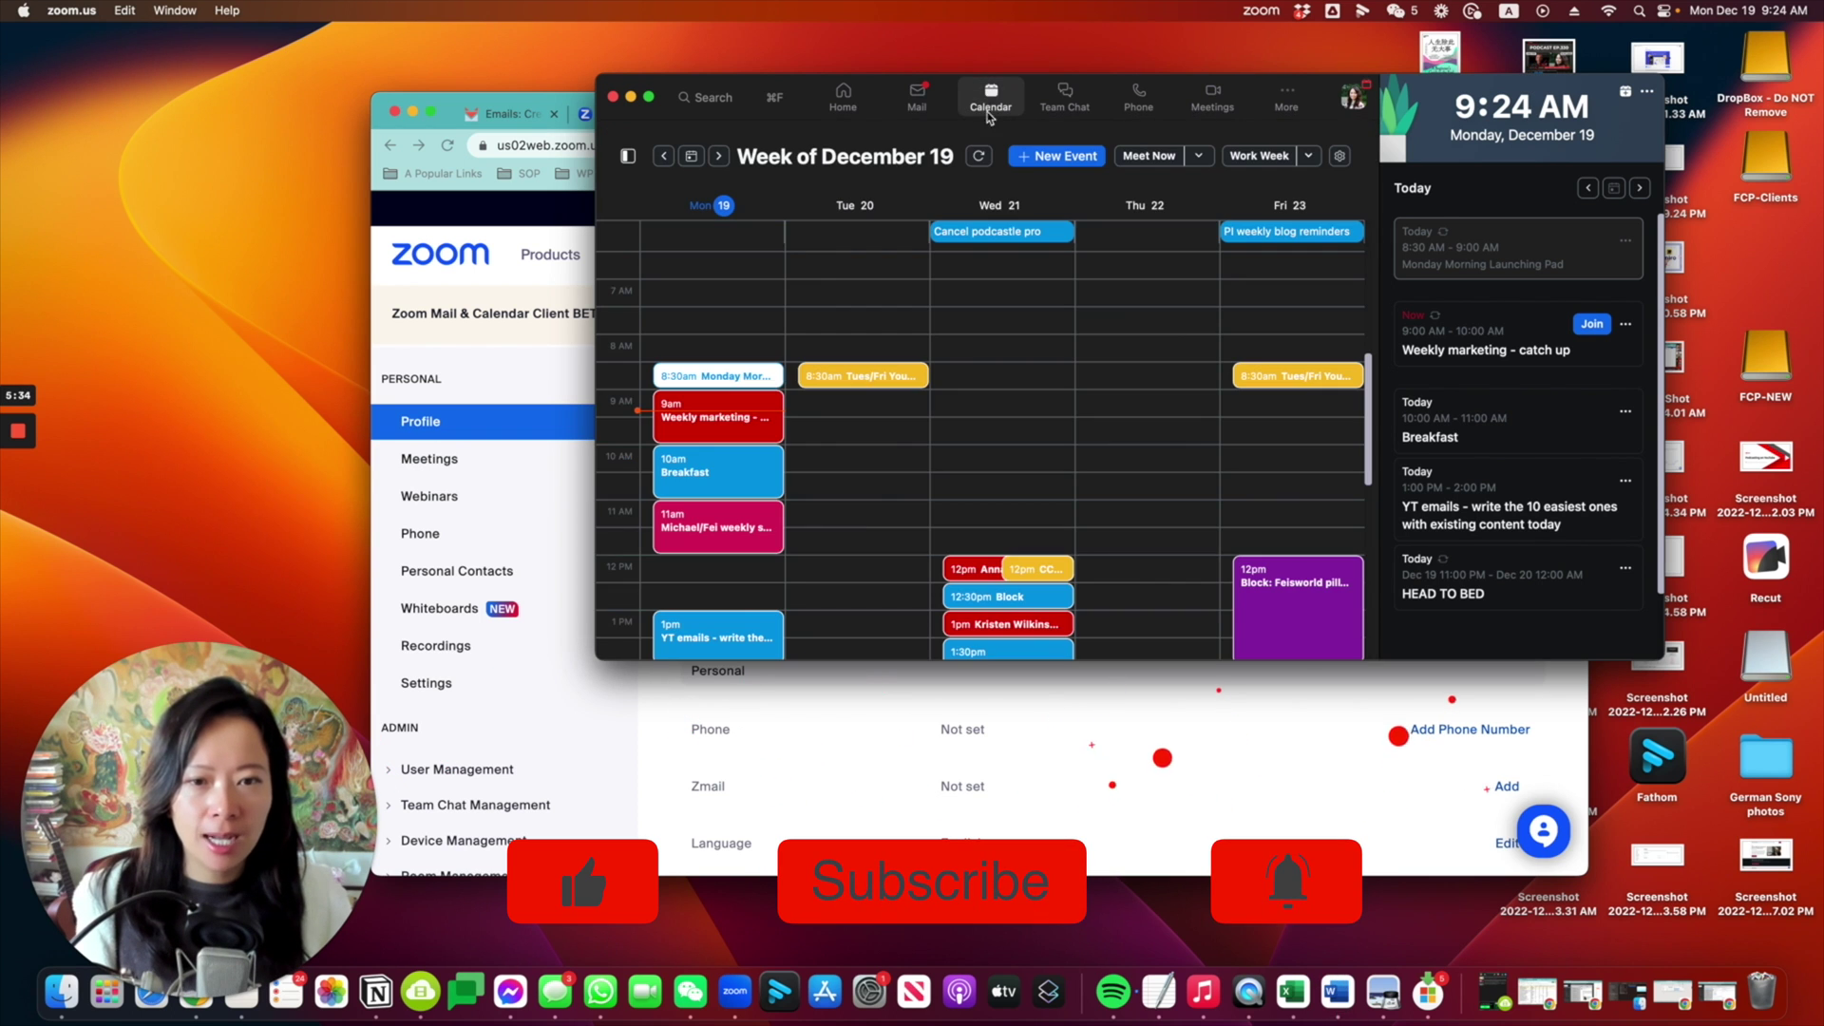
{"action": "left_click", "coordinate": [1070, 160]}
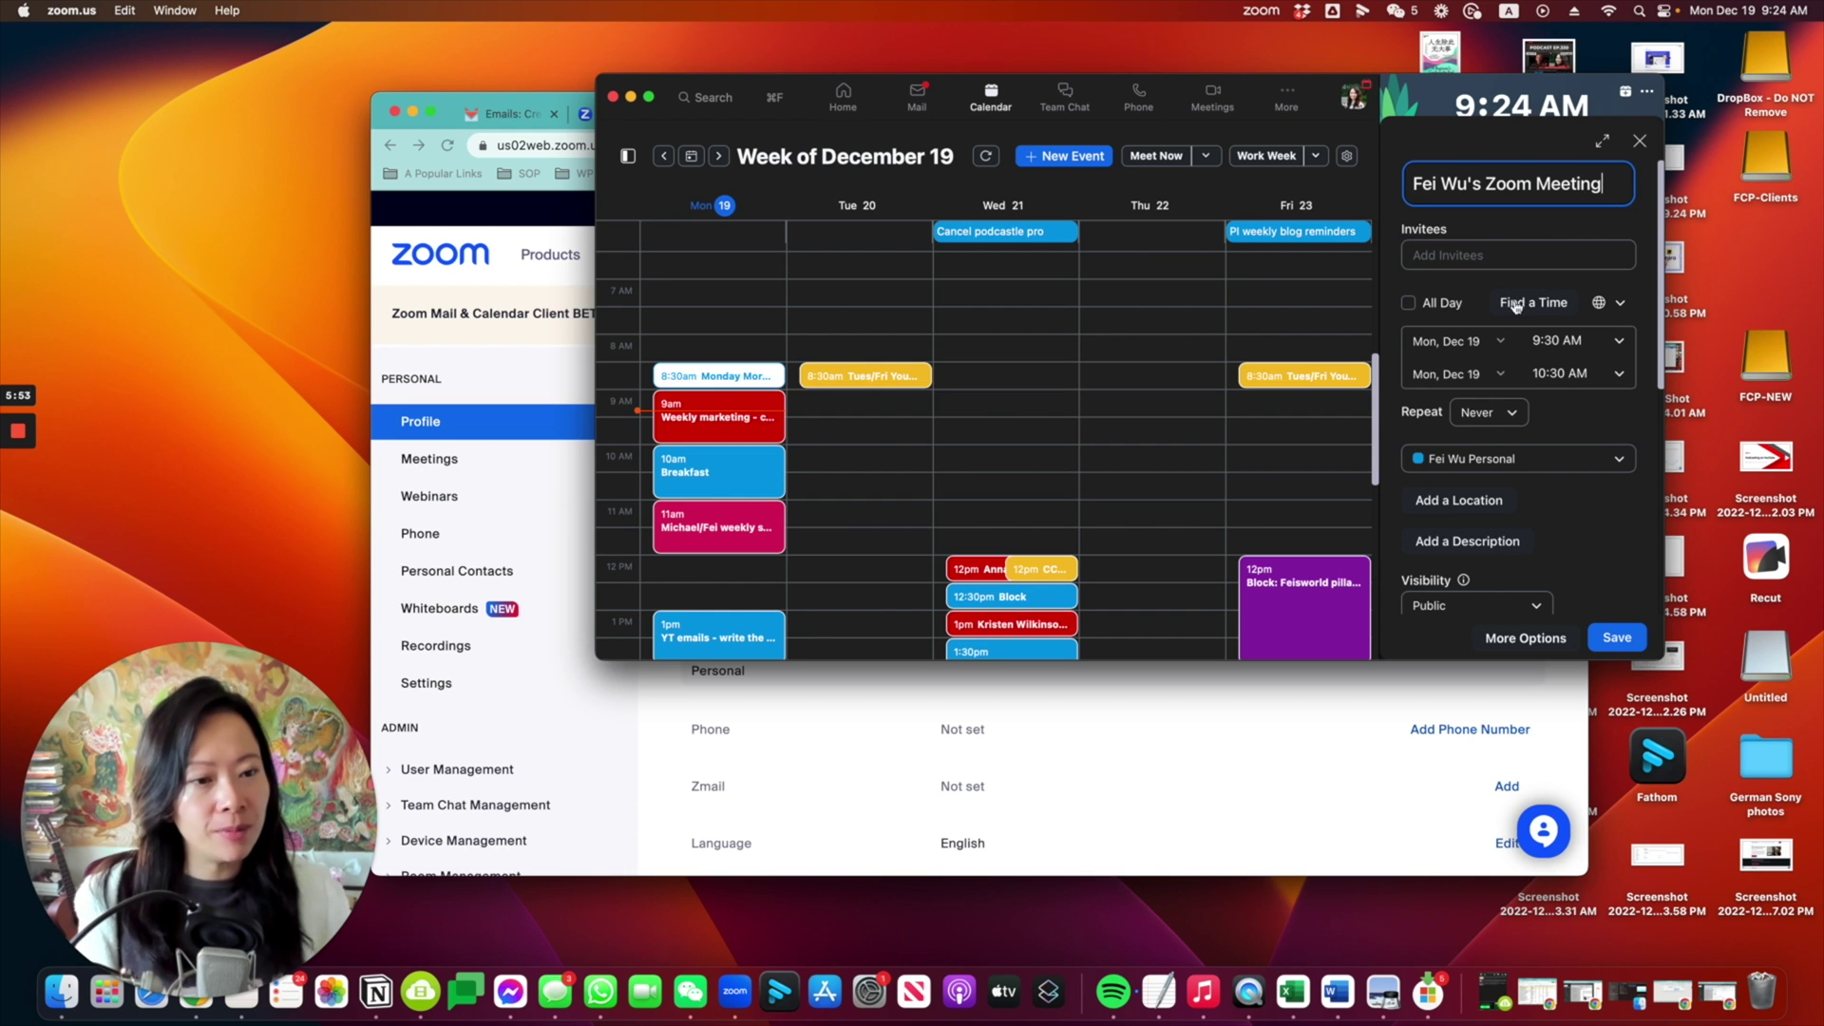
{"action": "left_click", "coordinate": [1515, 254]}
{"action": "type", "text": "adam"}
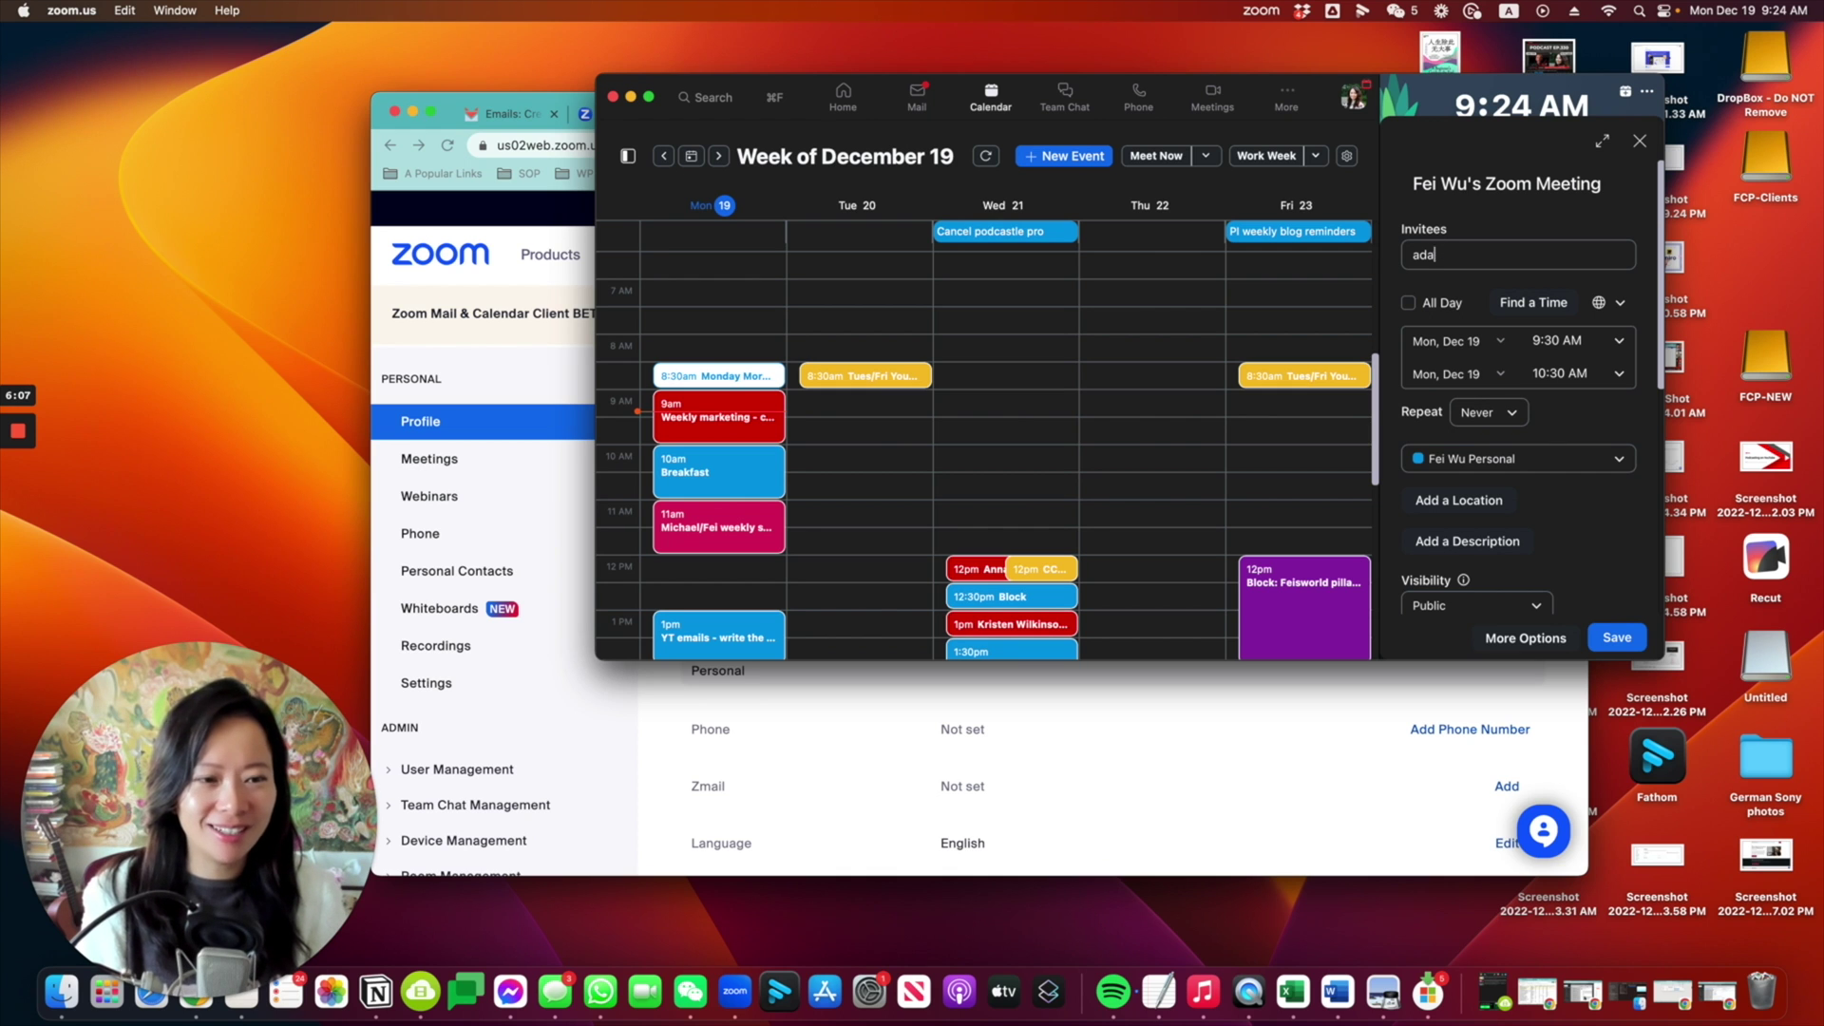
{"action": "key", "text": "BackSpace"}
{"action": "key", "text": "BackSpace"}
{"action": "key", "text": "BackSpace"}
{"action": "type", "text": "mindmodel@"}
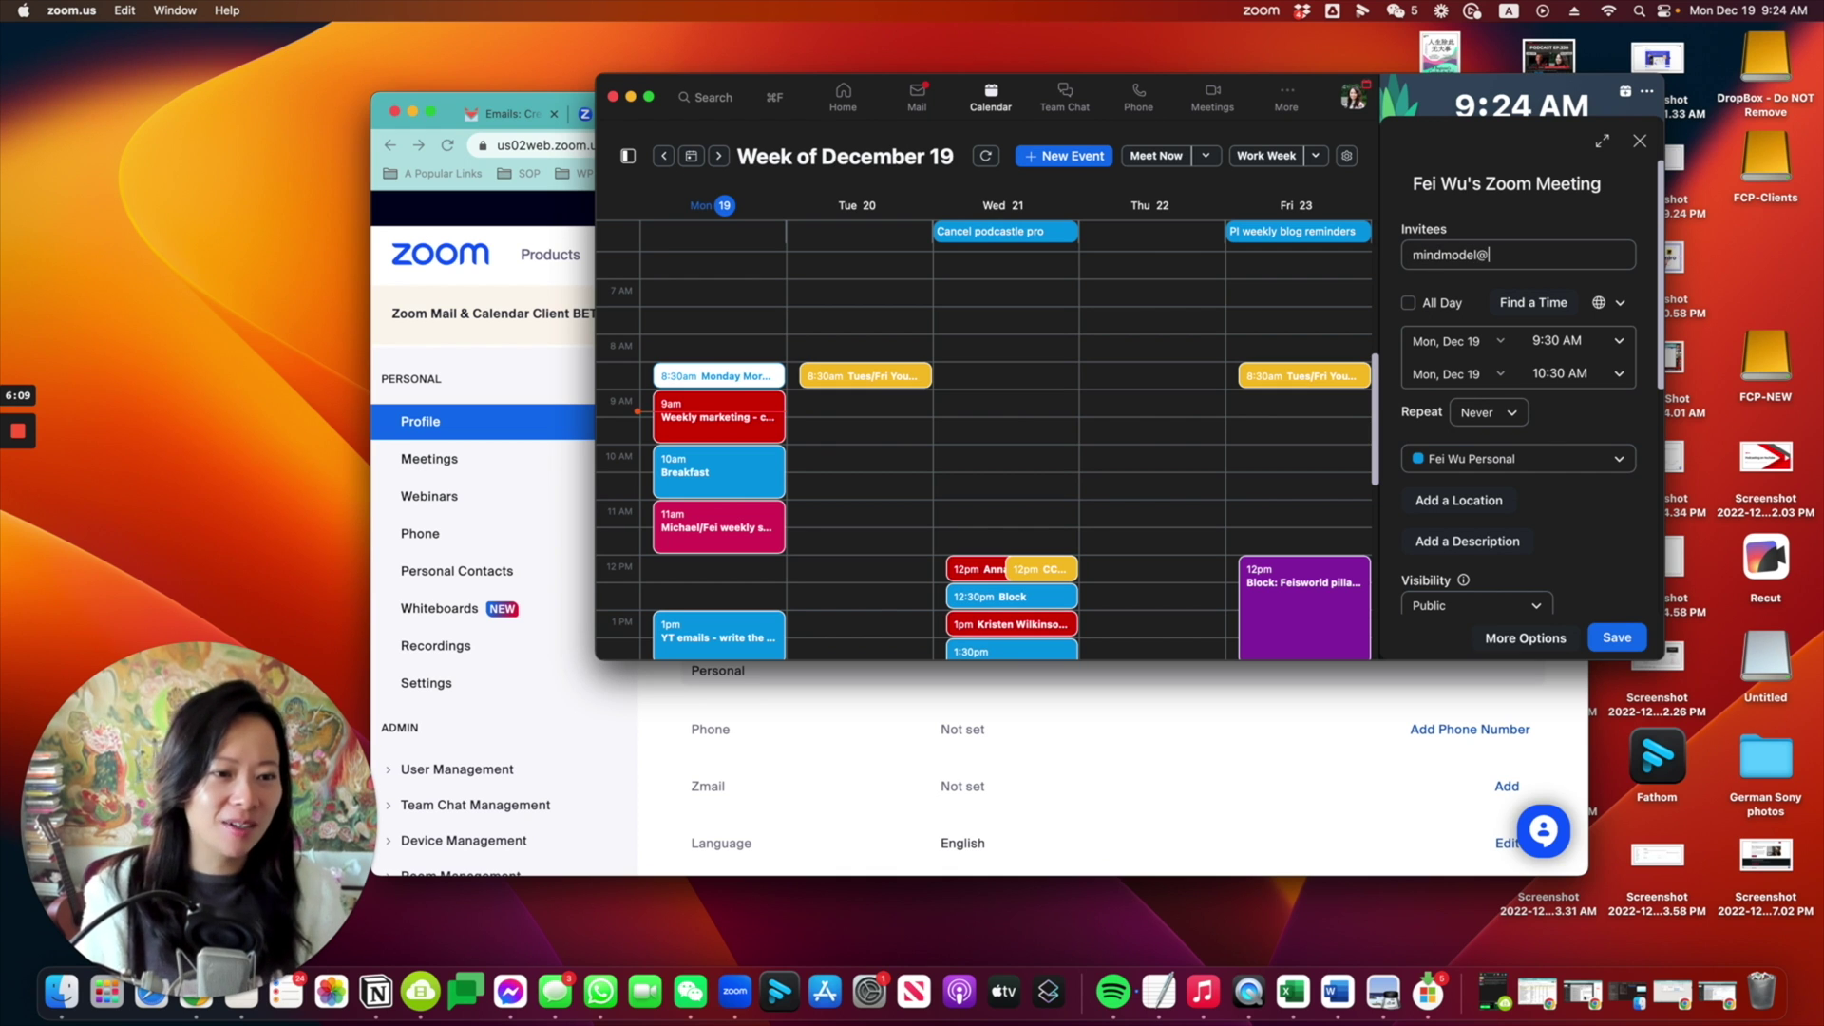
{"action": "key", "text": "BackSpace"}
{"action": "key", "text": "BackSpace"}
{"action": "key", "text": "BackSpace"}
{"action": "key", "text": "BackSpace"}
{"action": "key", "text": "BackSpace"}
{"action": "key", "text": "BackSpace"}
{"action": "key", "text": "BackSpace"}
{"action": "key", "text": "BackSpace"}
{"action": "key", "text": "BackSpace"}
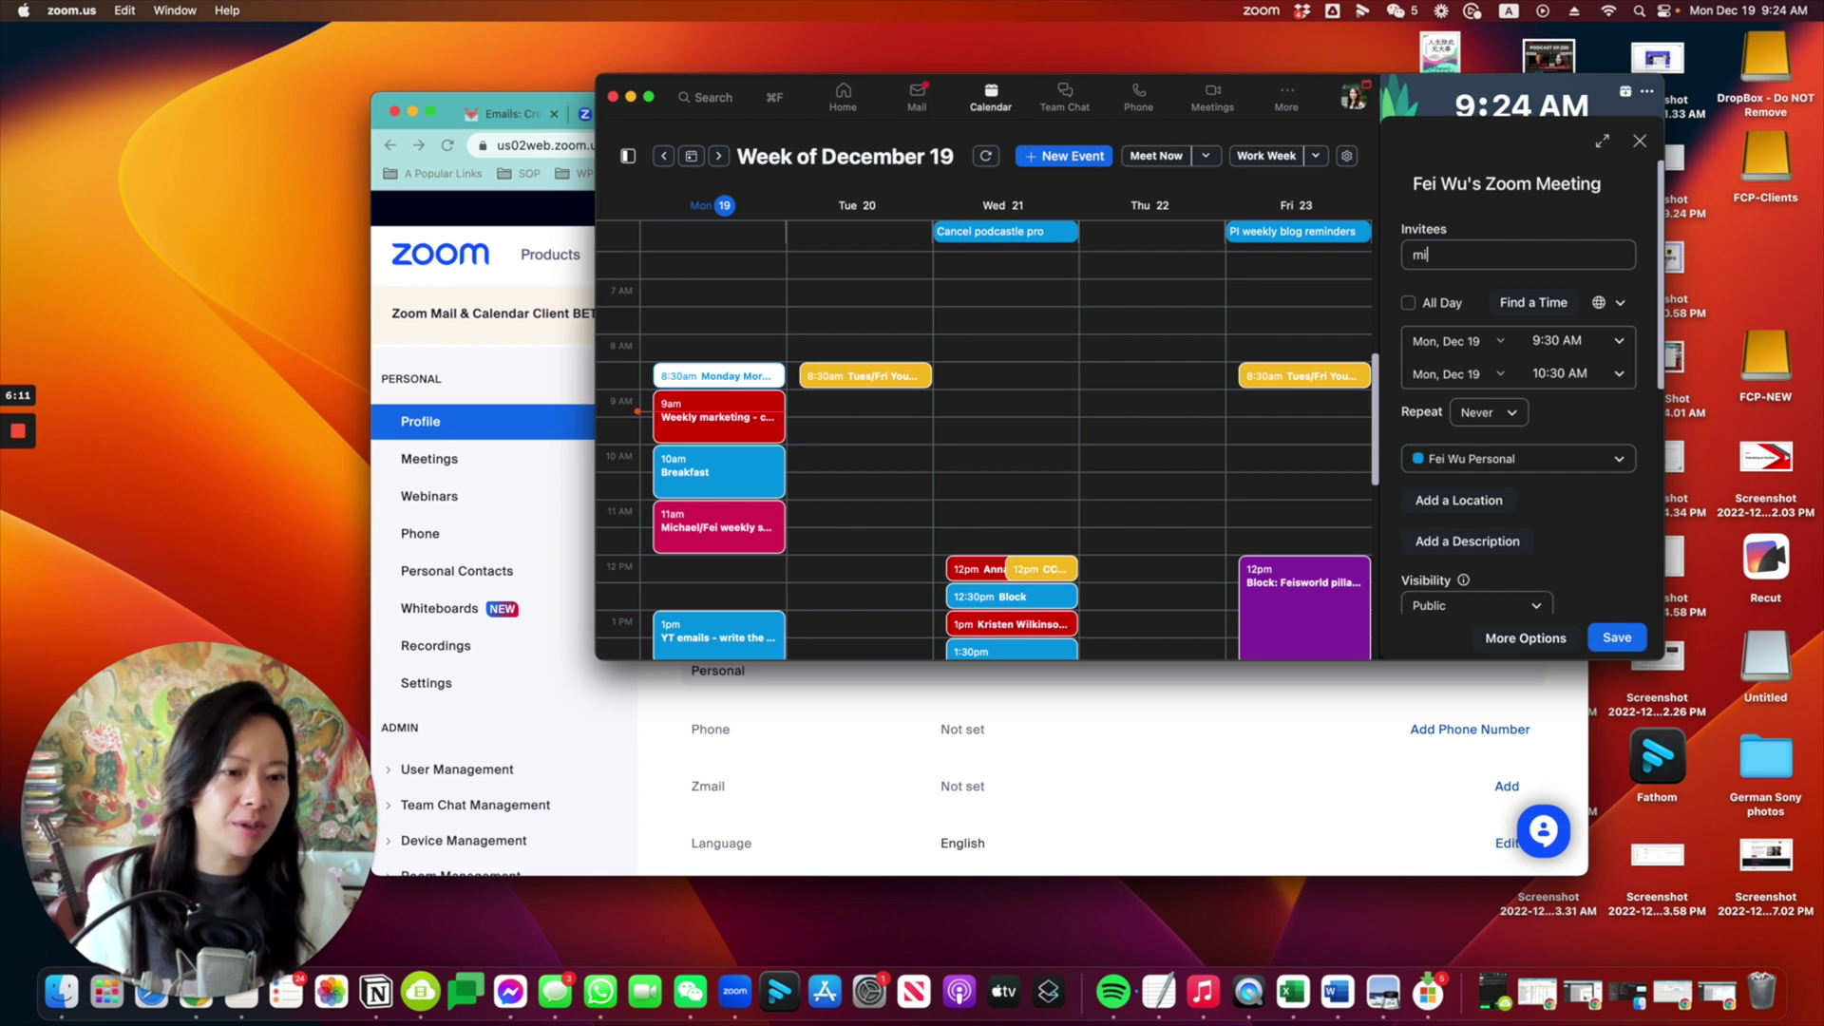
{"action": "scroll", "coordinate": [1620, 555], "scroll_direction": "down", "scroll_amount": 2}
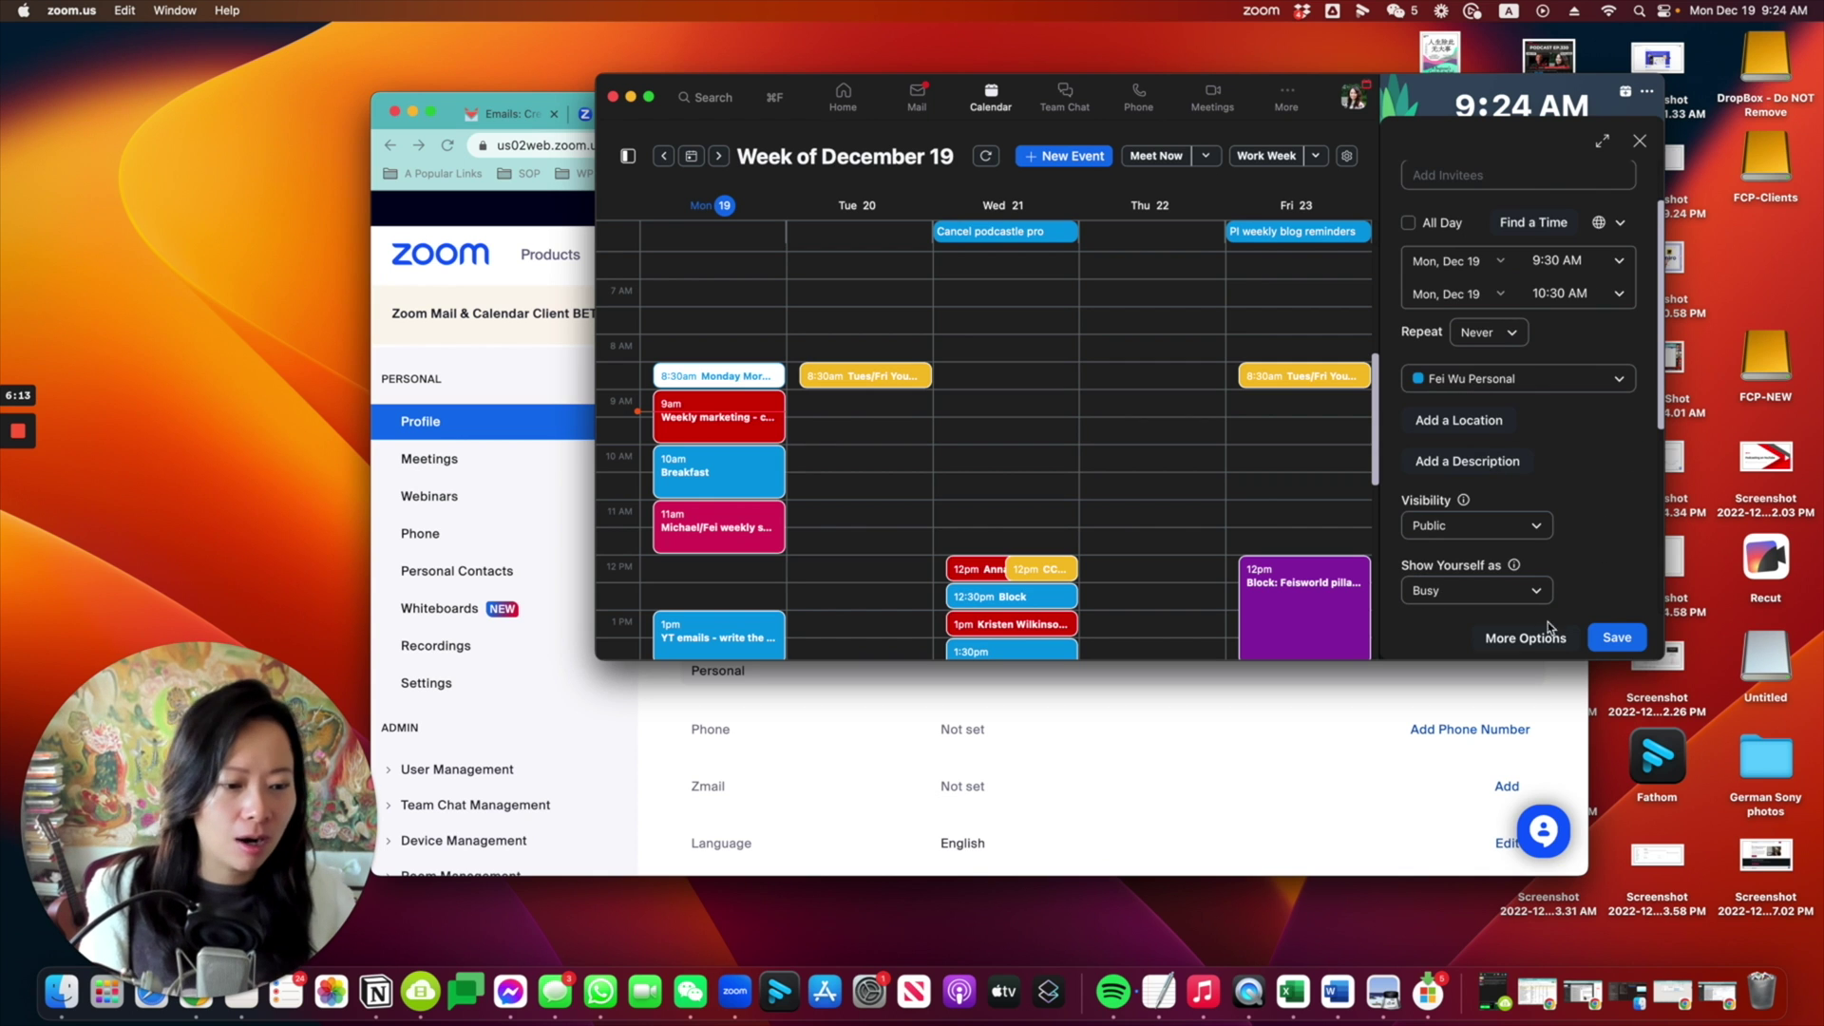
{"action": "left_click", "coordinate": [1639, 141]}
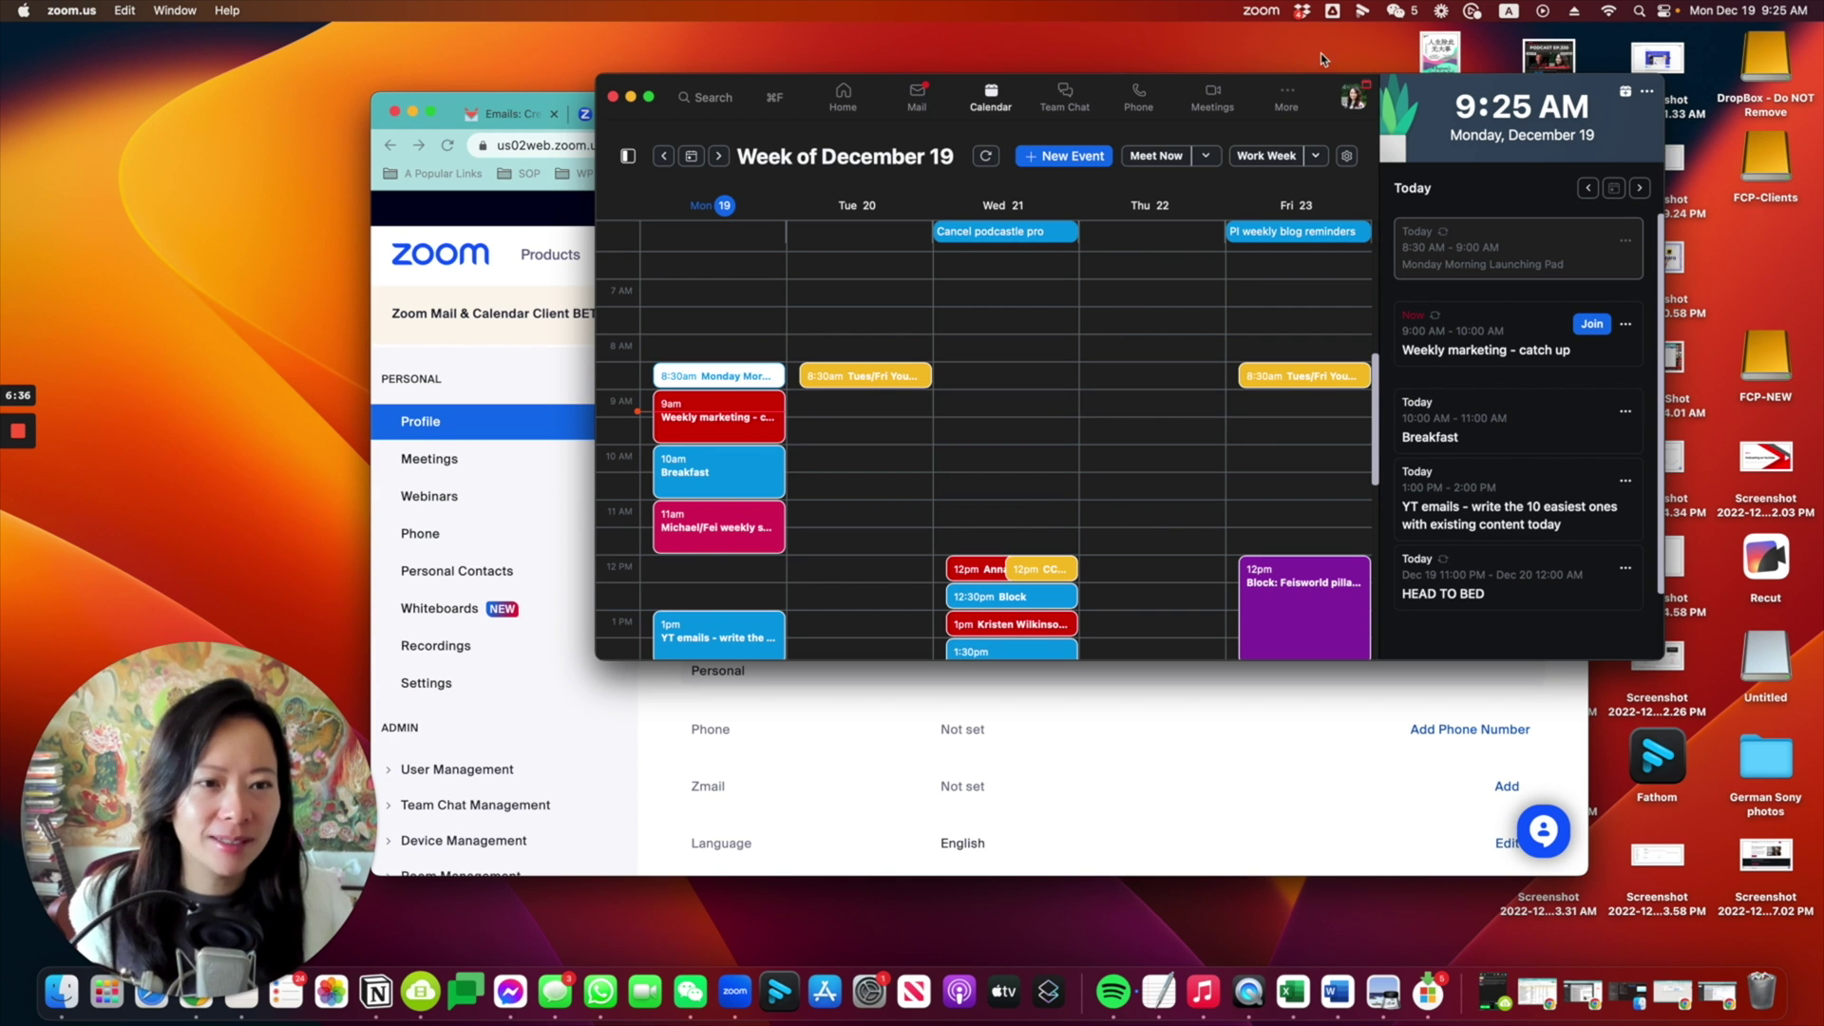
- View the Team Chat welcome page and the Zoom Phone offer, dismissing the Reminders notice and the offer
{"action": "left_click", "coordinate": [1062, 99]}
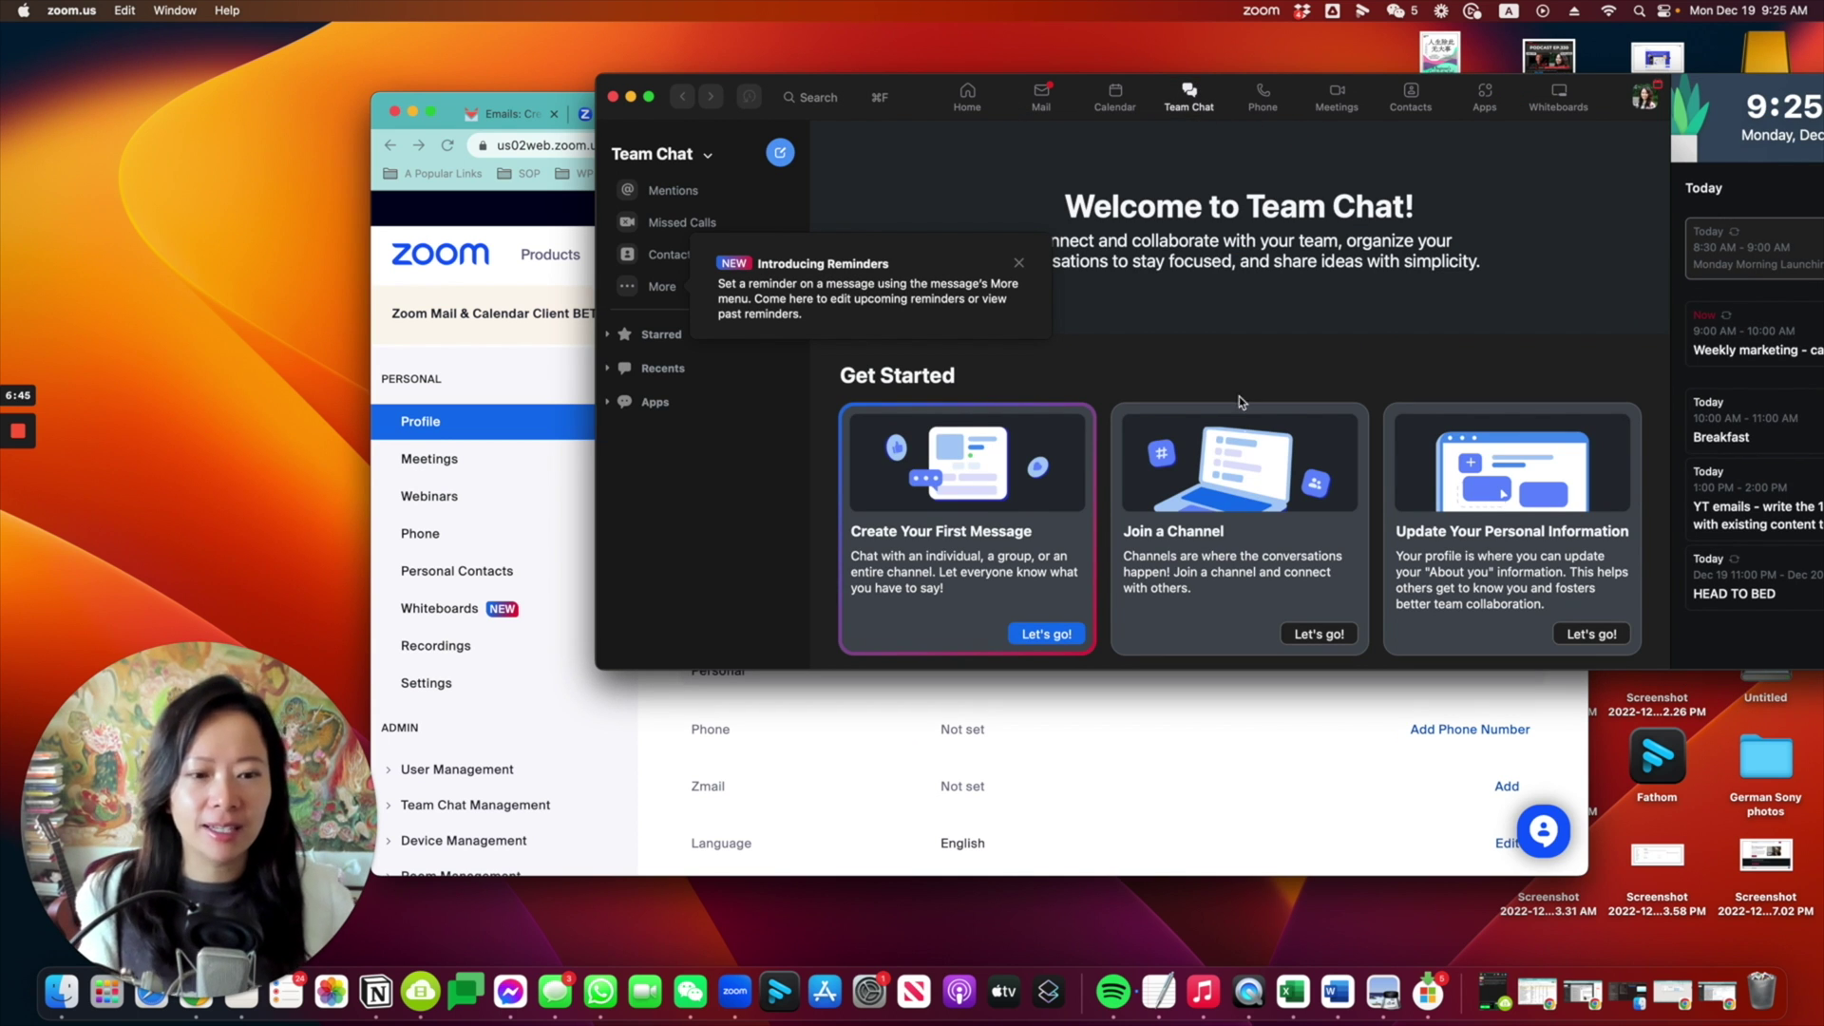
{"action": "left_click", "coordinate": [1019, 262]}
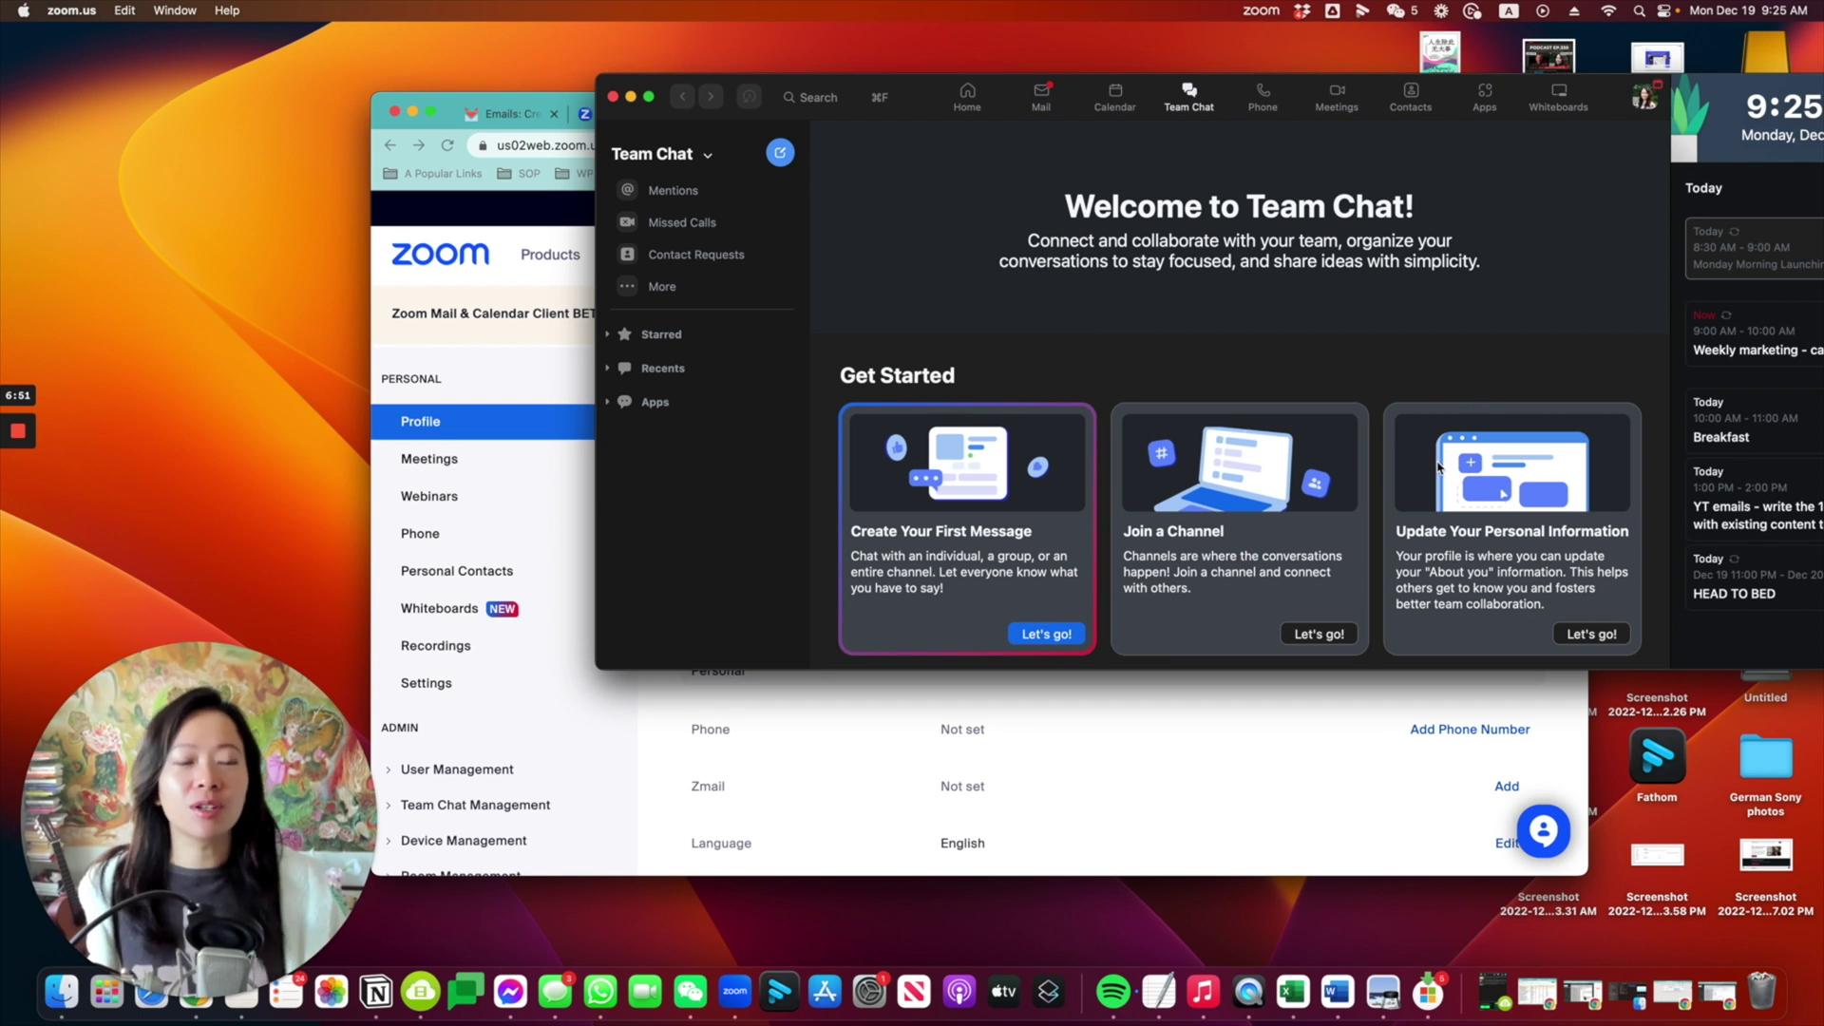
{"action": "left_click", "coordinate": [1263, 95]}
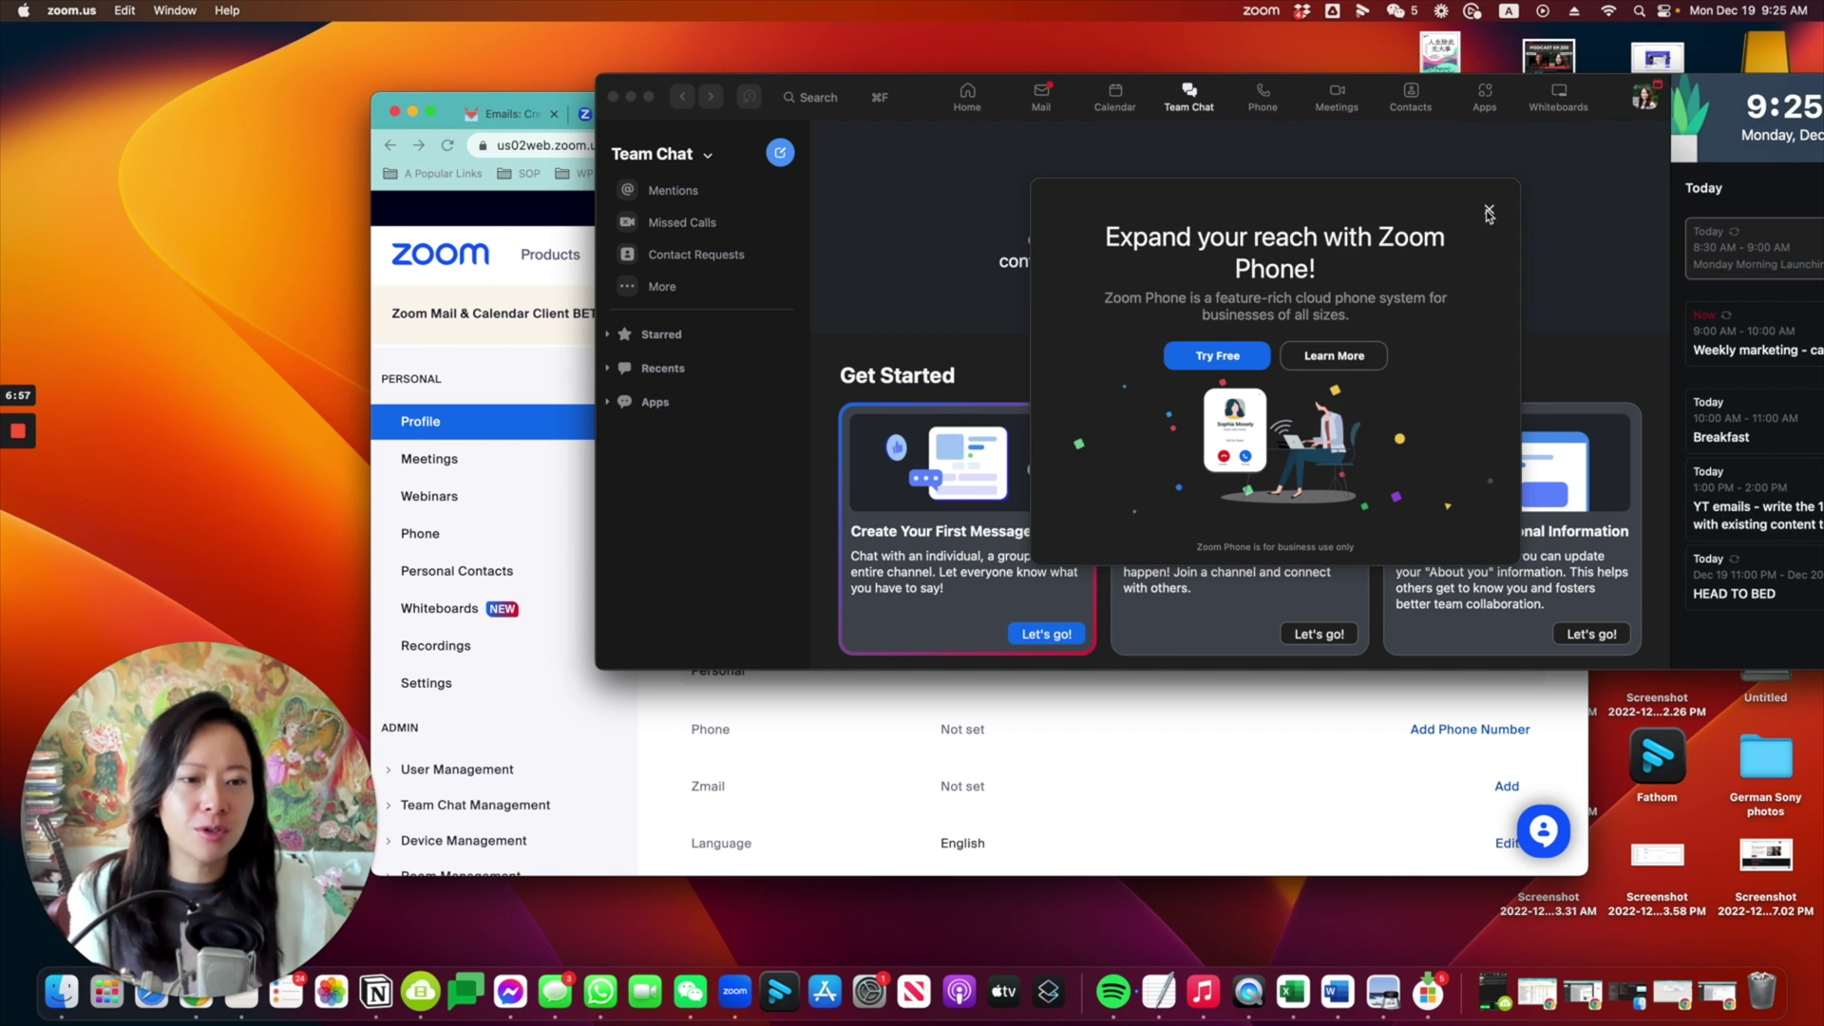
{"action": "left_click", "coordinate": [1489, 211]}
- View the upcoming meetings and check the Cloud Contacts group in the contacts list
{"action": "left_click", "coordinate": [1338, 98]}
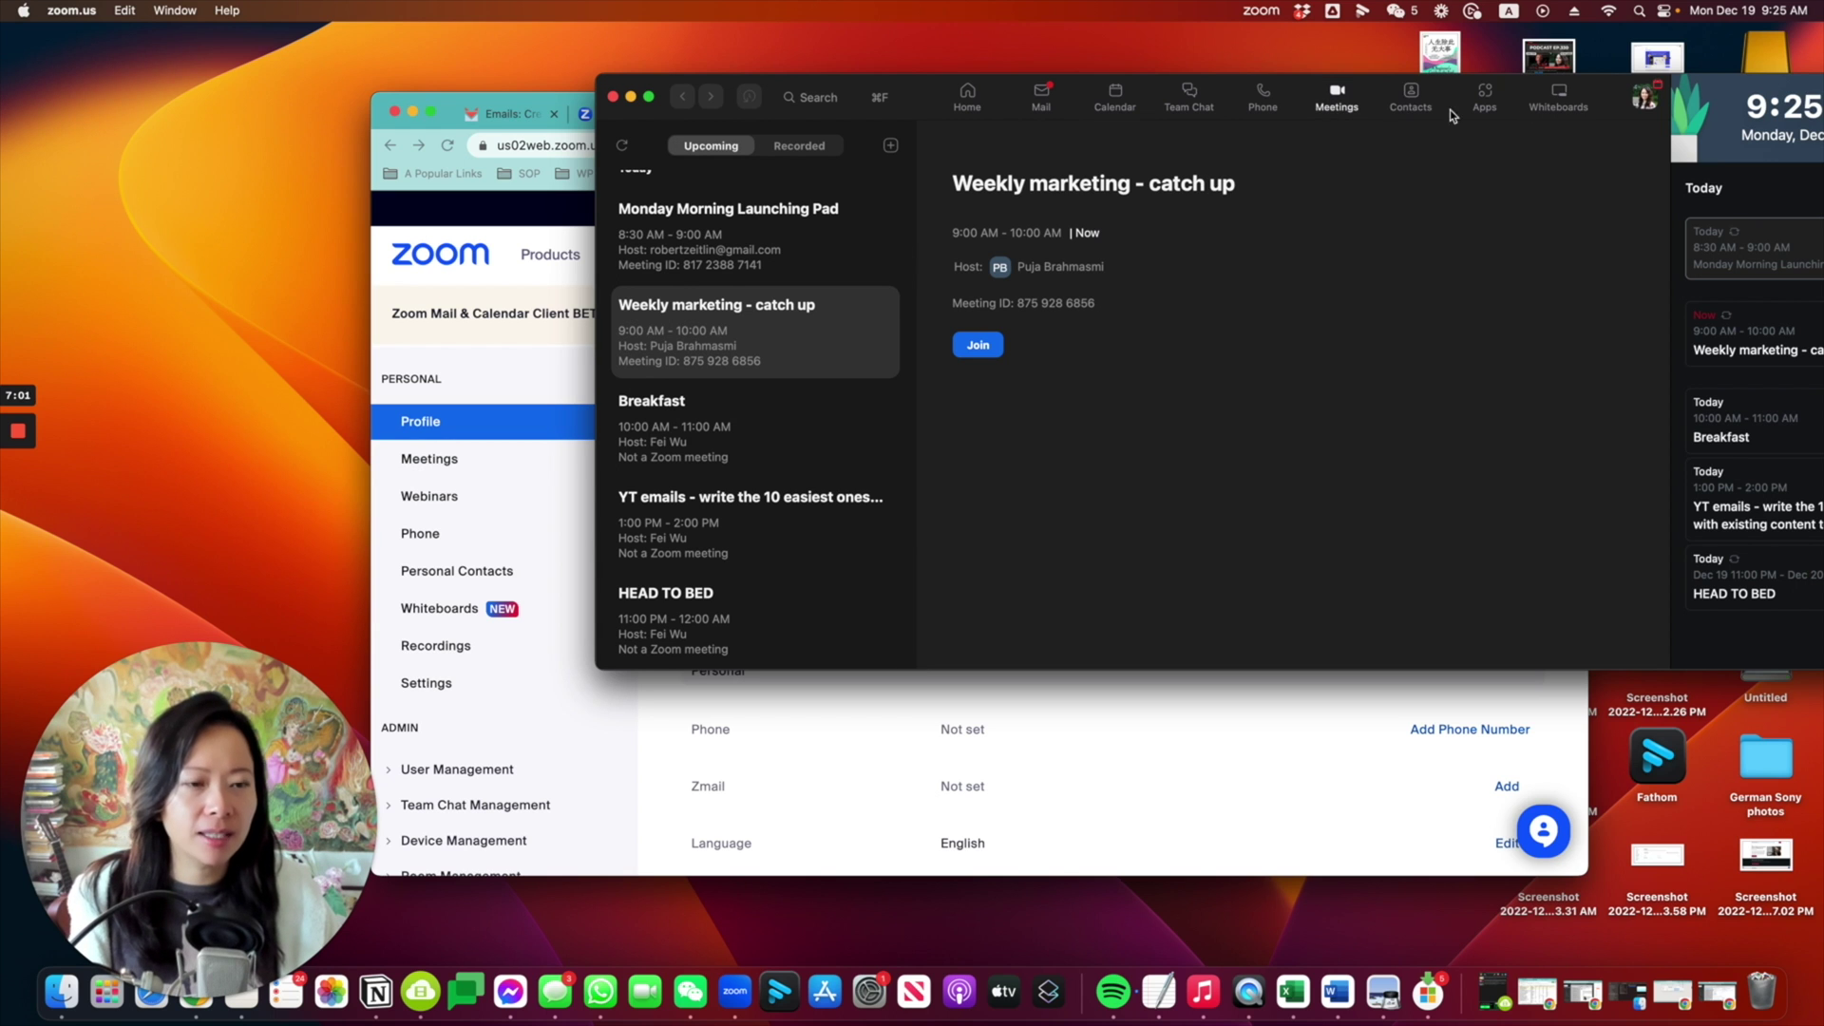
{"action": "left_click", "coordinate": [1413, 110]}
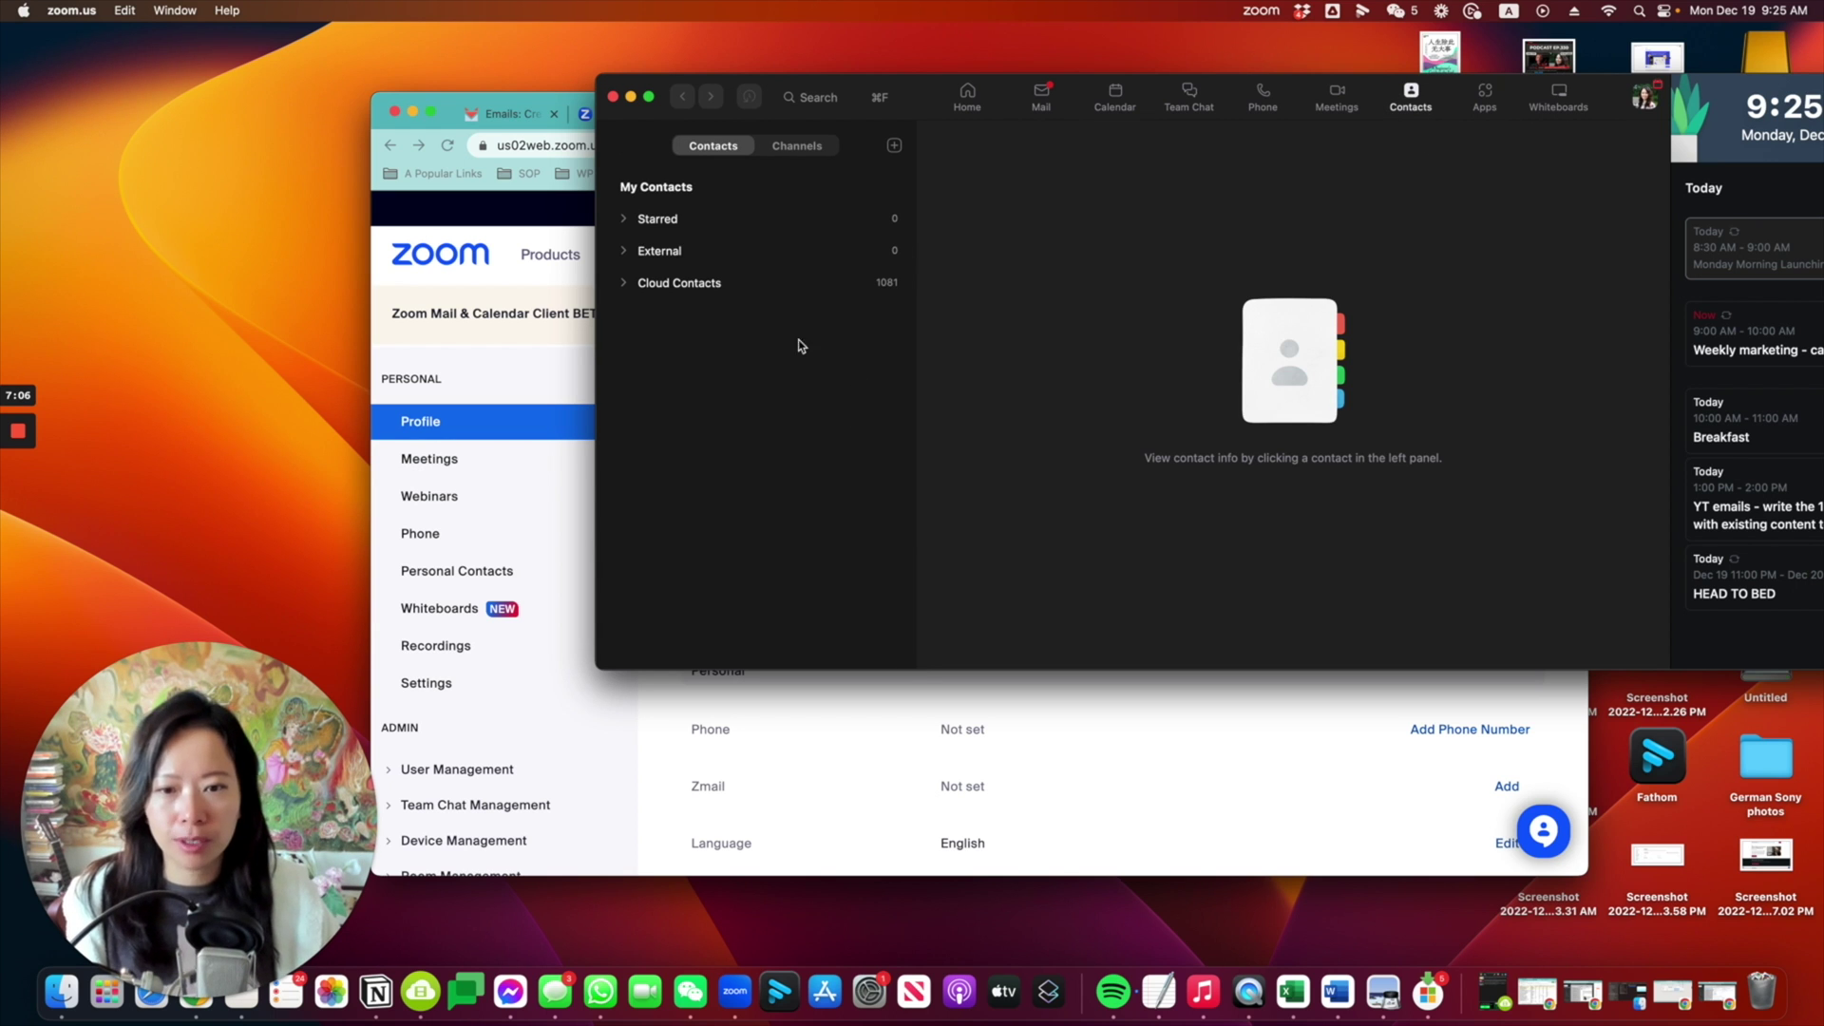
{"action": "left_click", "coordinate": [628, 284]}
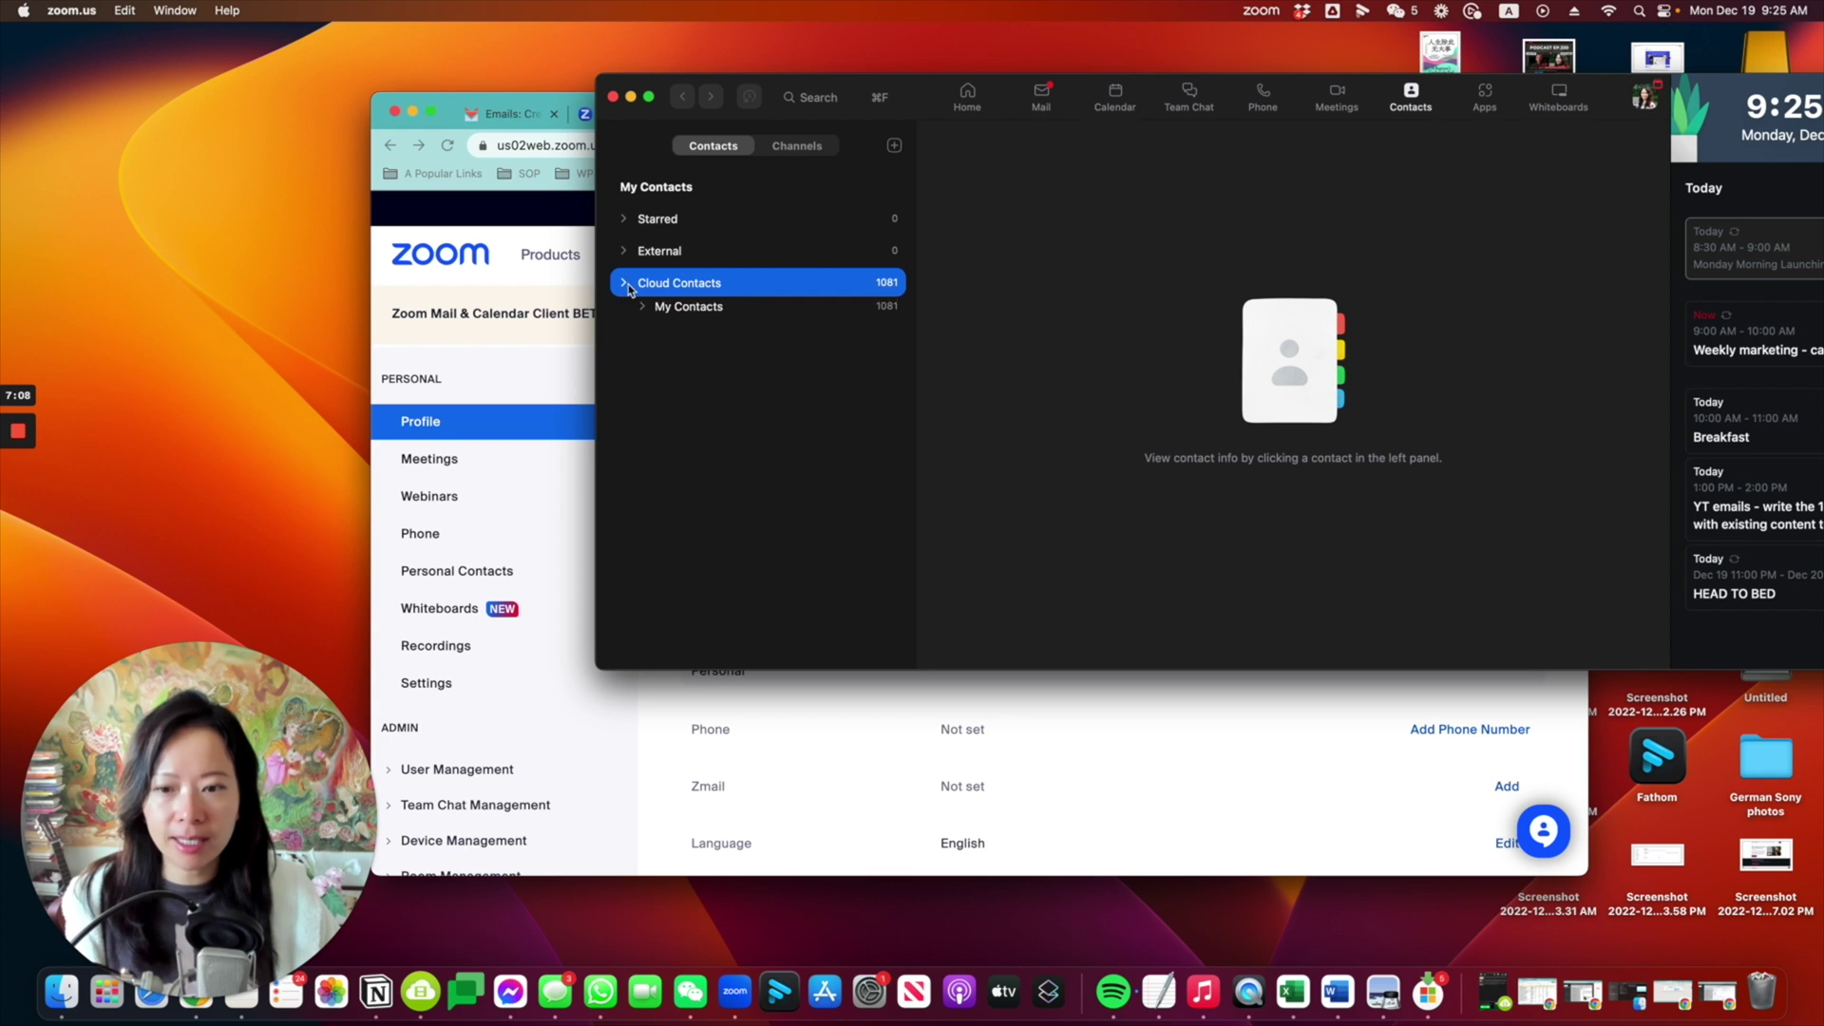
{"action": "left_click", "coordinate": [626, 284]}
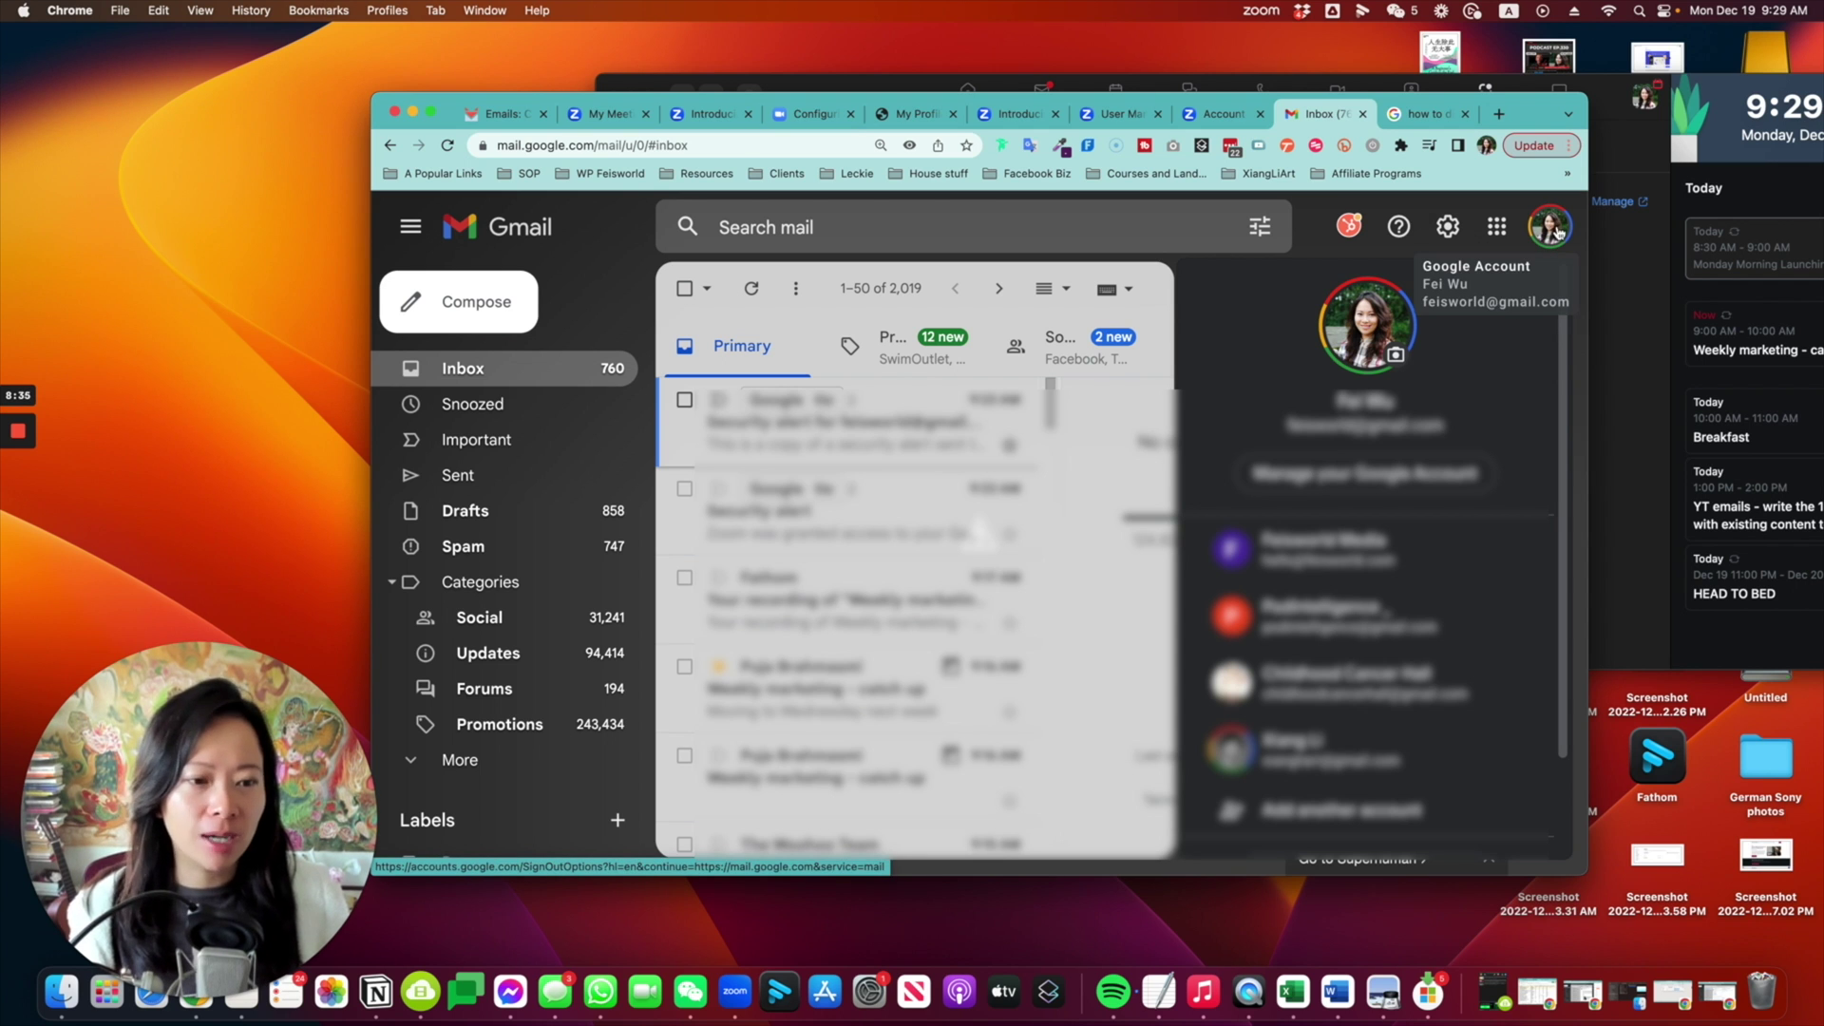
- From Gmail, open the Google Account's security settings and go to the management of third-party app access
{"action": "left_click", "coordinate": [1548, 231]}
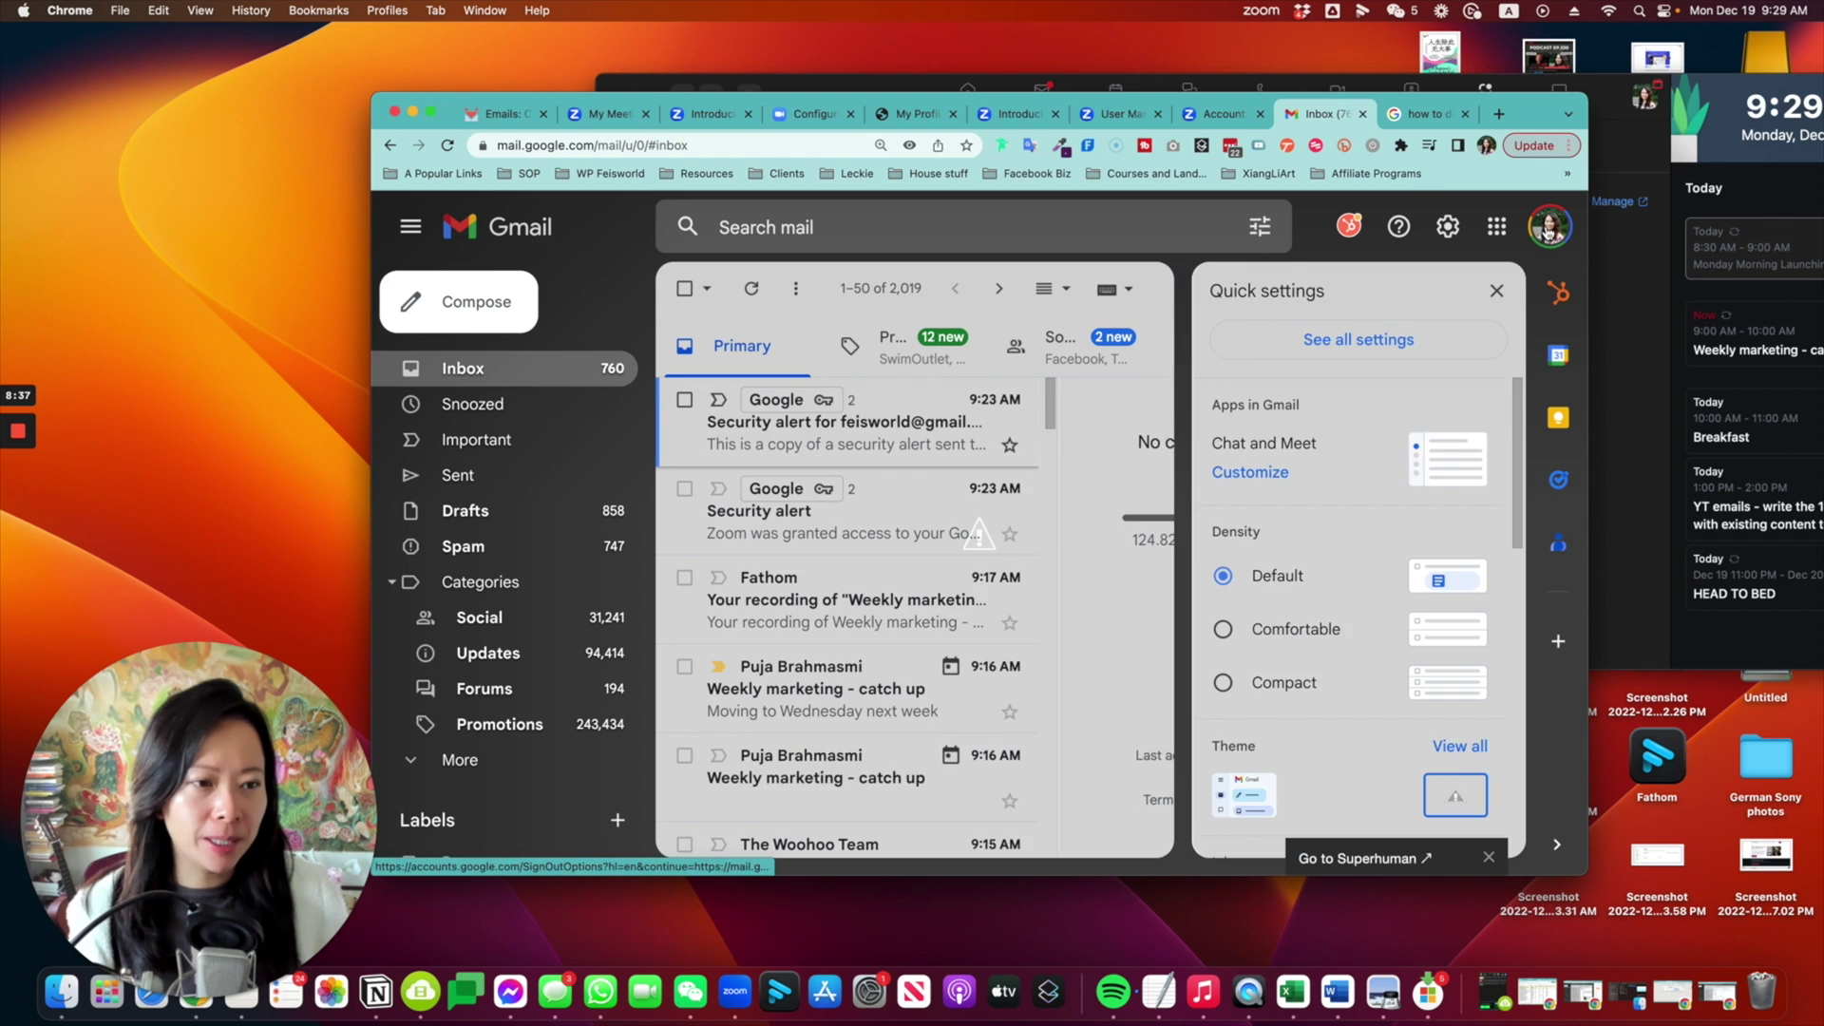
{"action": "left_click", "coordinate": [1548, 231]}
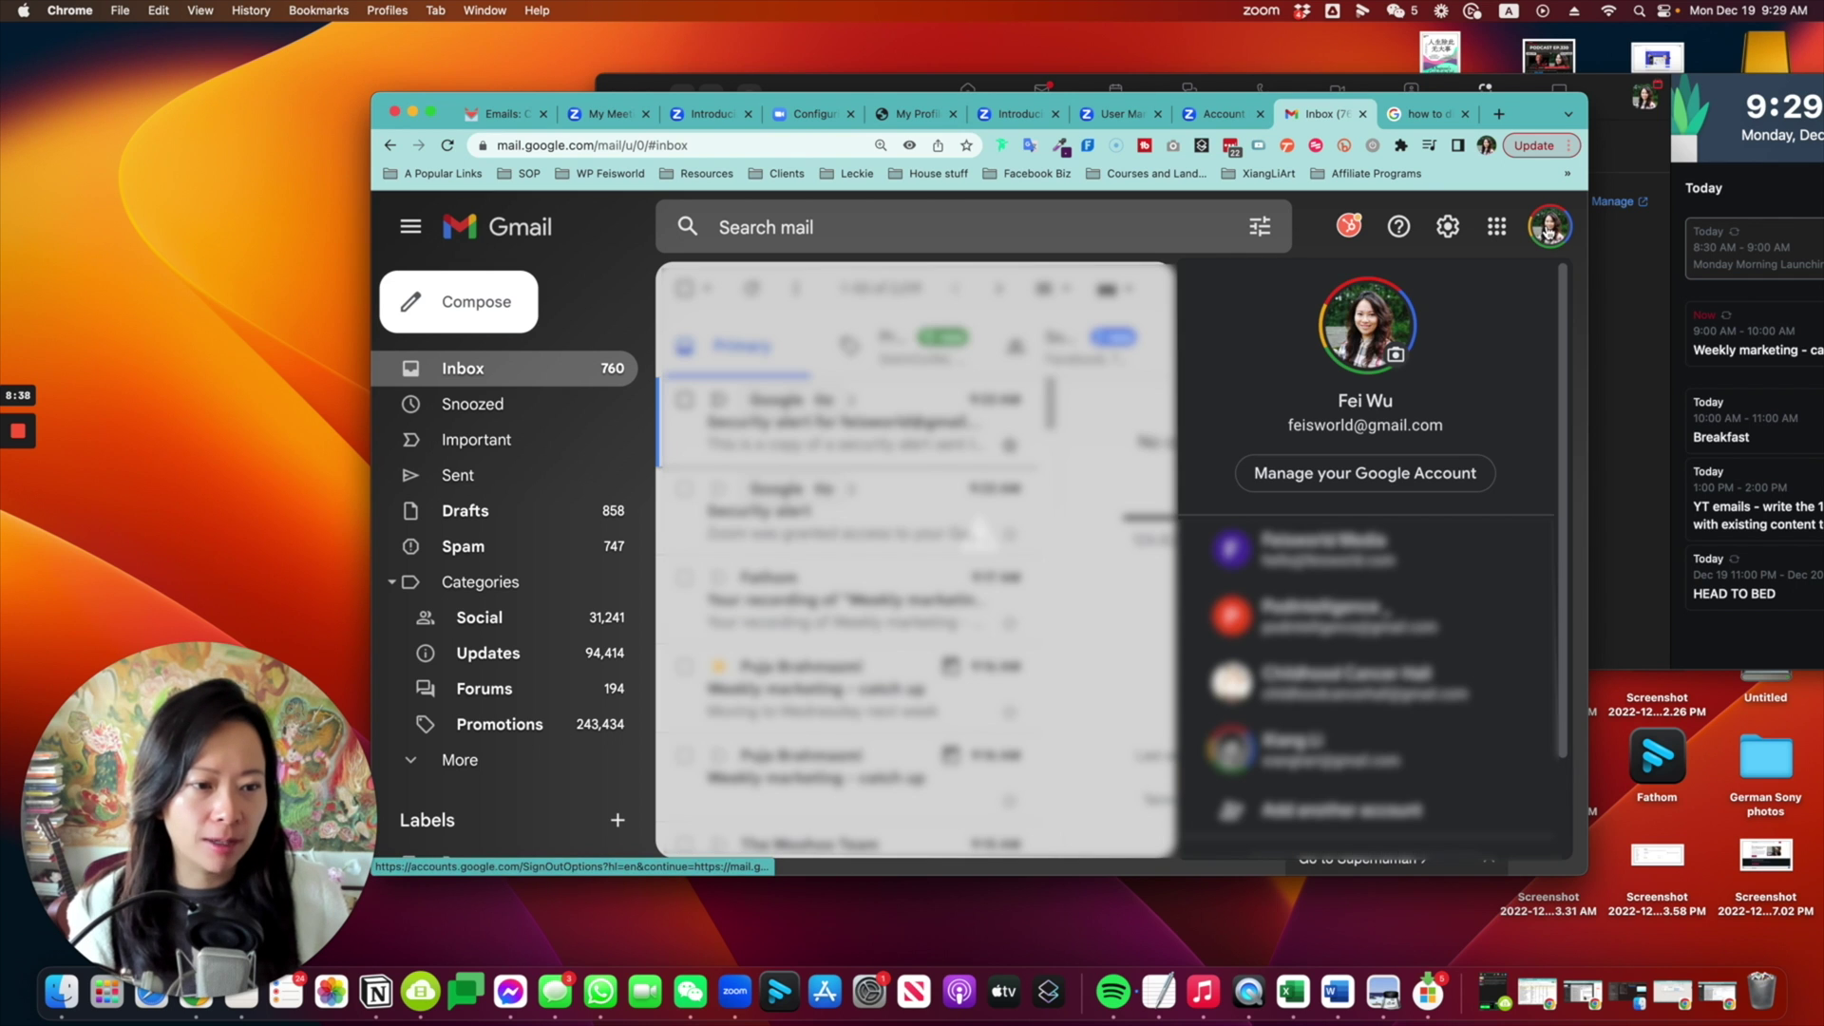
{"action": "left_click", "coordinate": [1397, 479]}
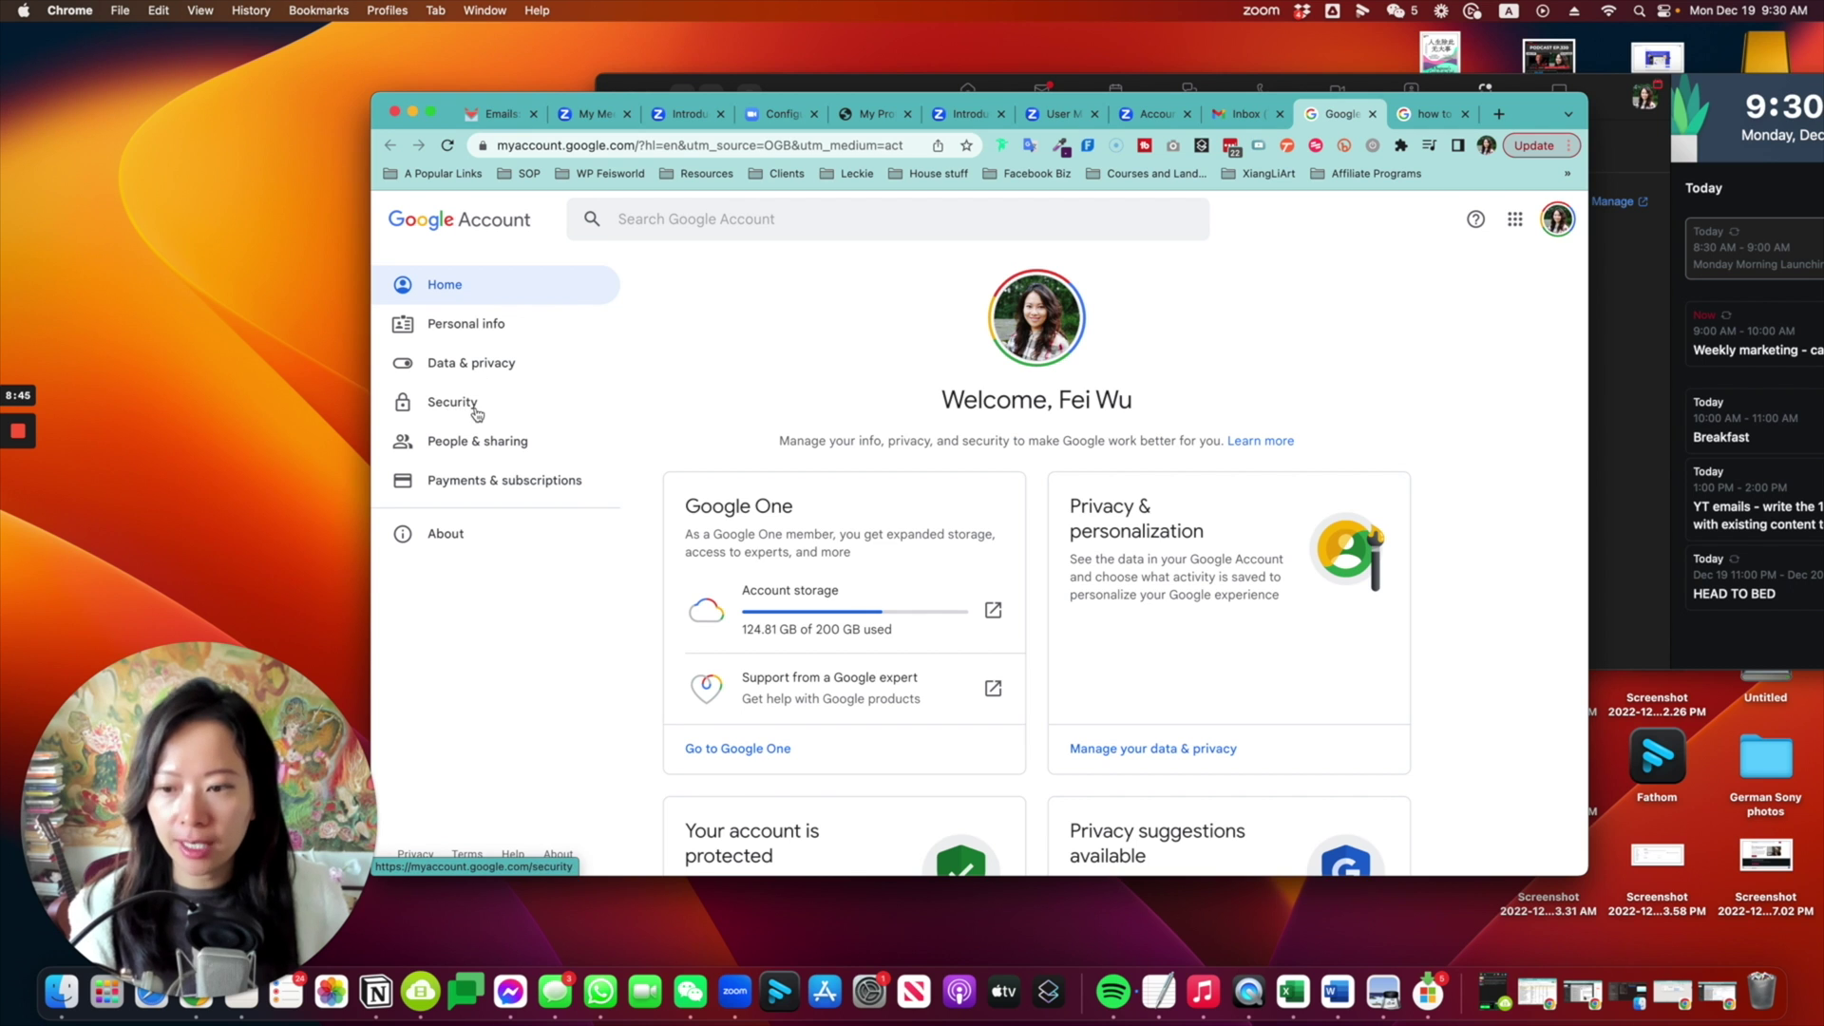
{"action": "left_click", "coordinate": [475, 414]}
{"action": "scroll", "coordinate": [1112, 589], "scroll_direction": "down", "scroll_amount": 2}
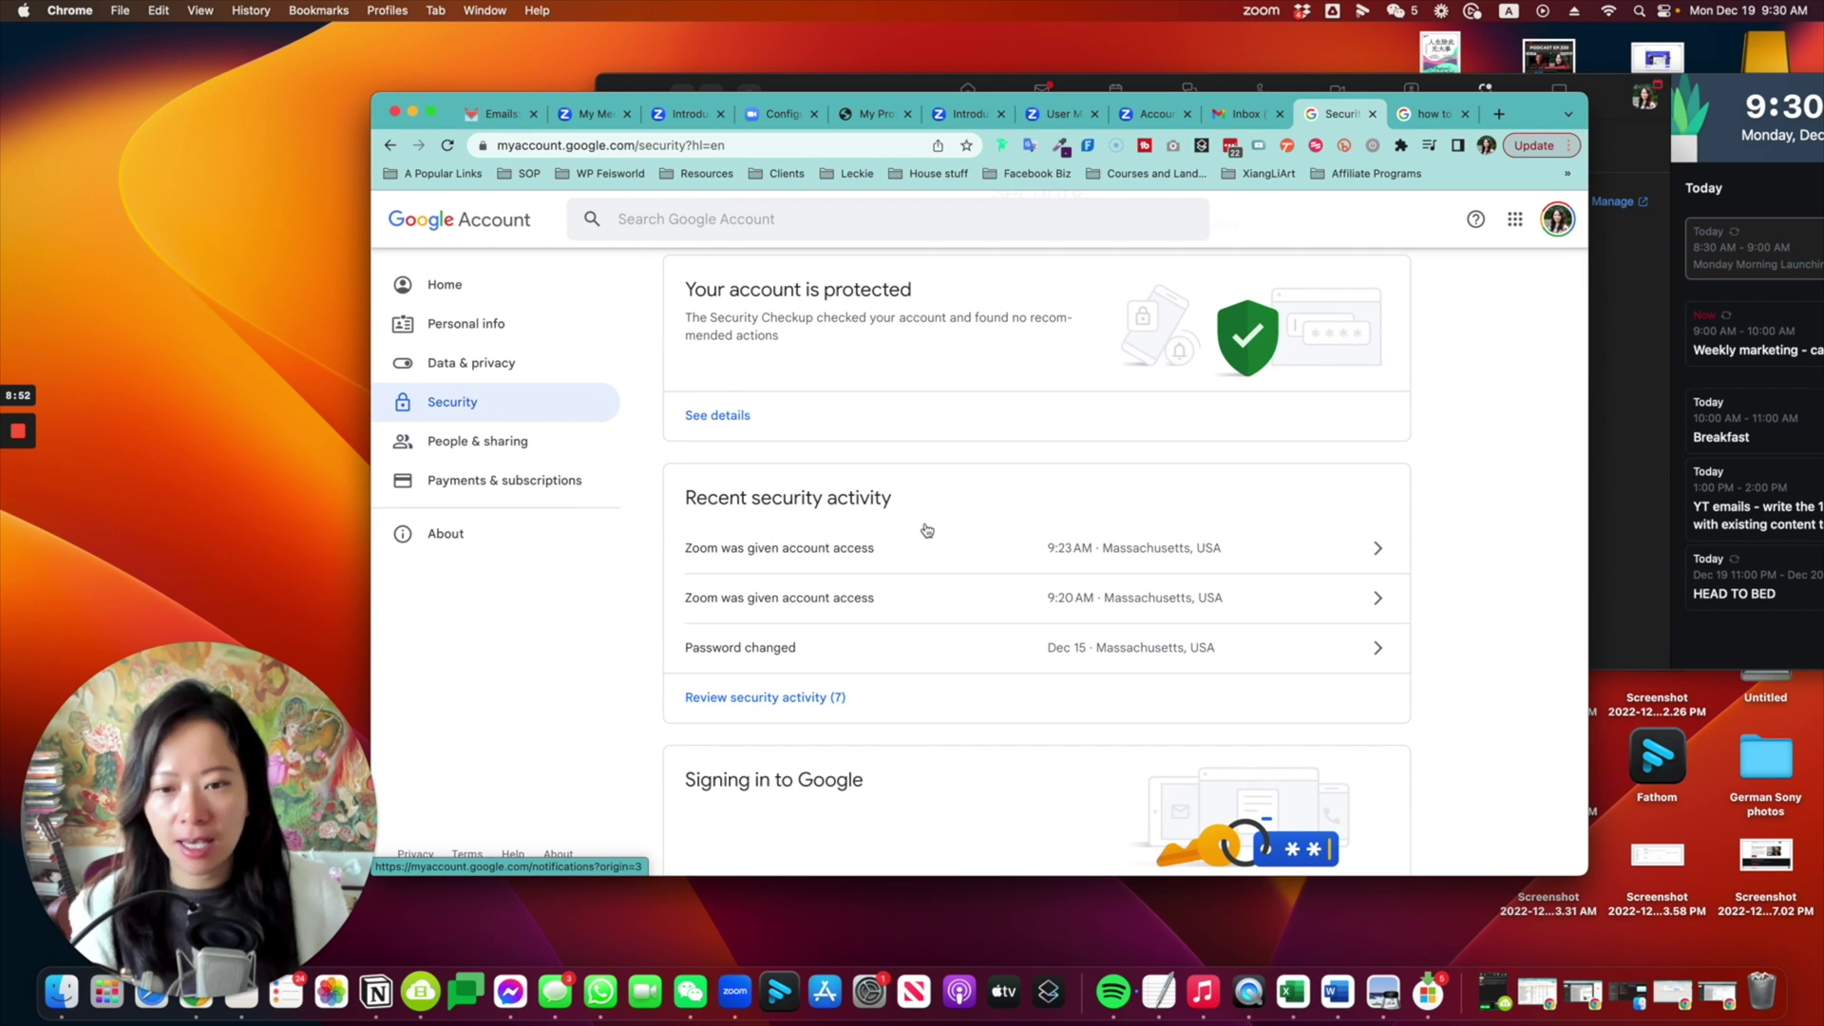
{"action": "scroll", "coordinate": [1463, 597], "scroll_direction": "up", "scroll_amount": 2}
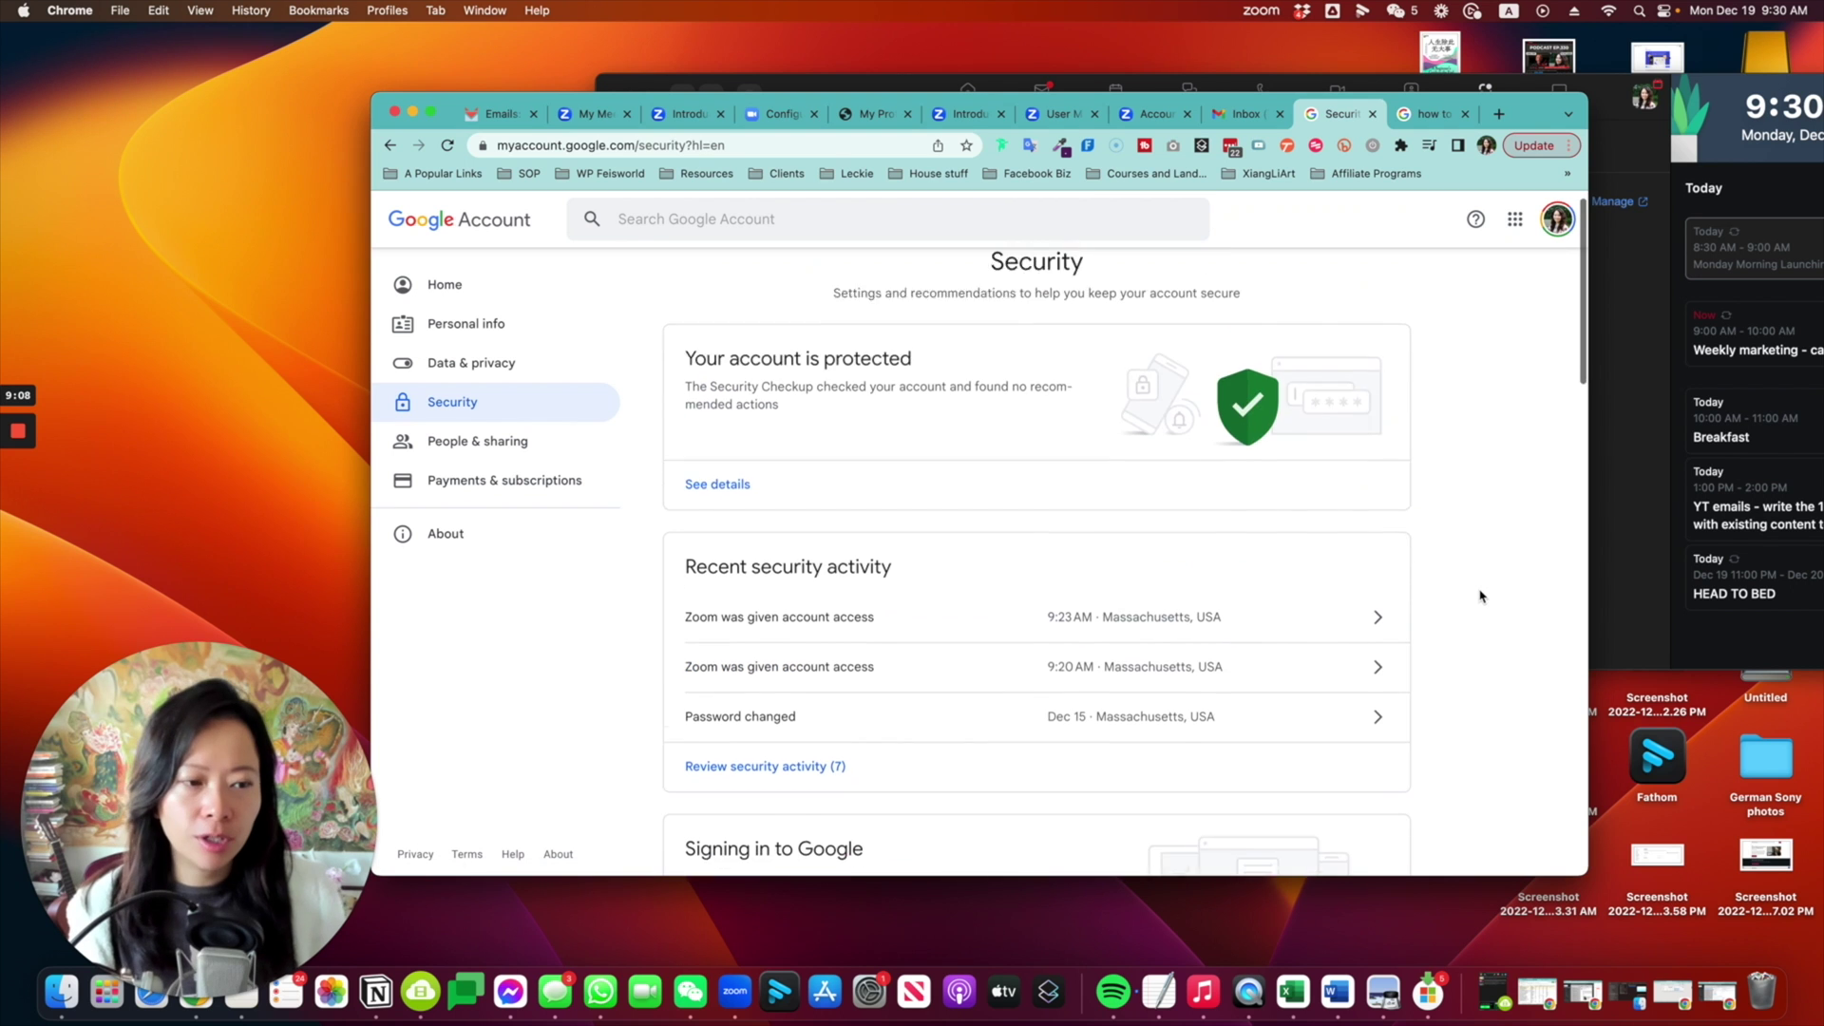
{"action": "scroll", "coordinate": [1480, 596], "scroll_direction": "down", "scroll_amount": 10}
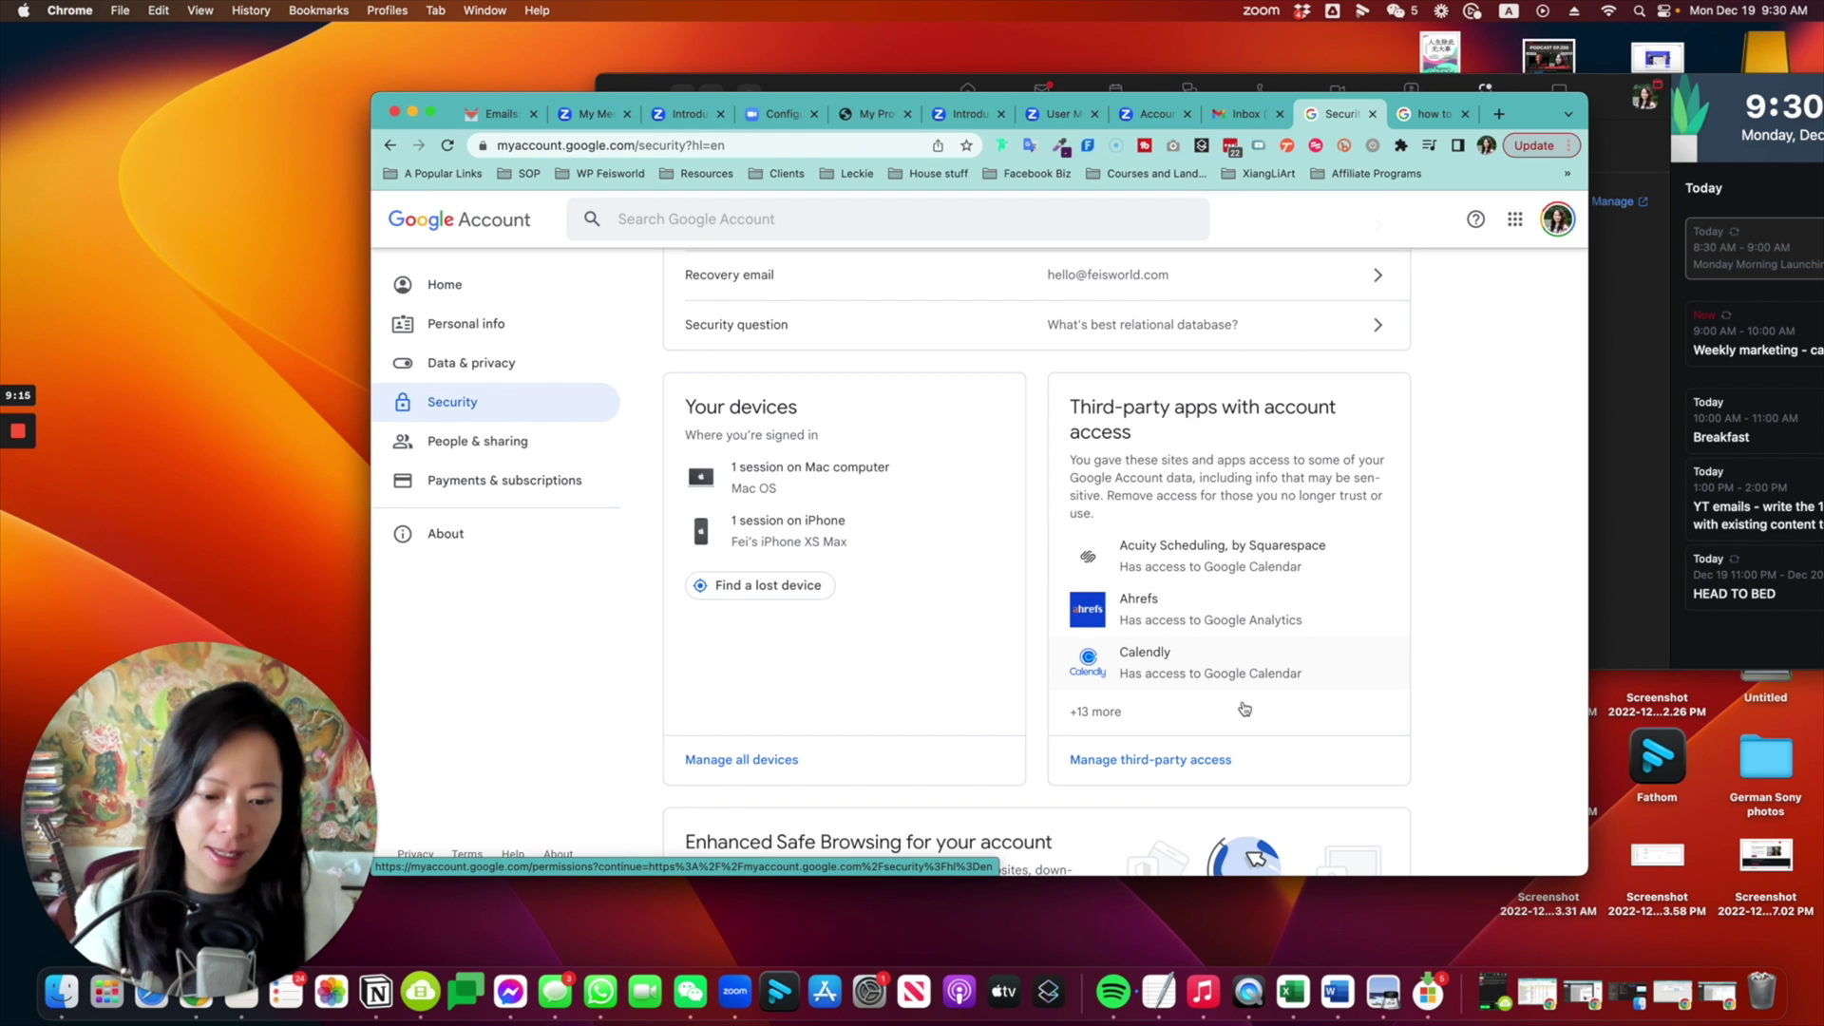
{"action": "left_click", "coordinate": [1152, 760]}
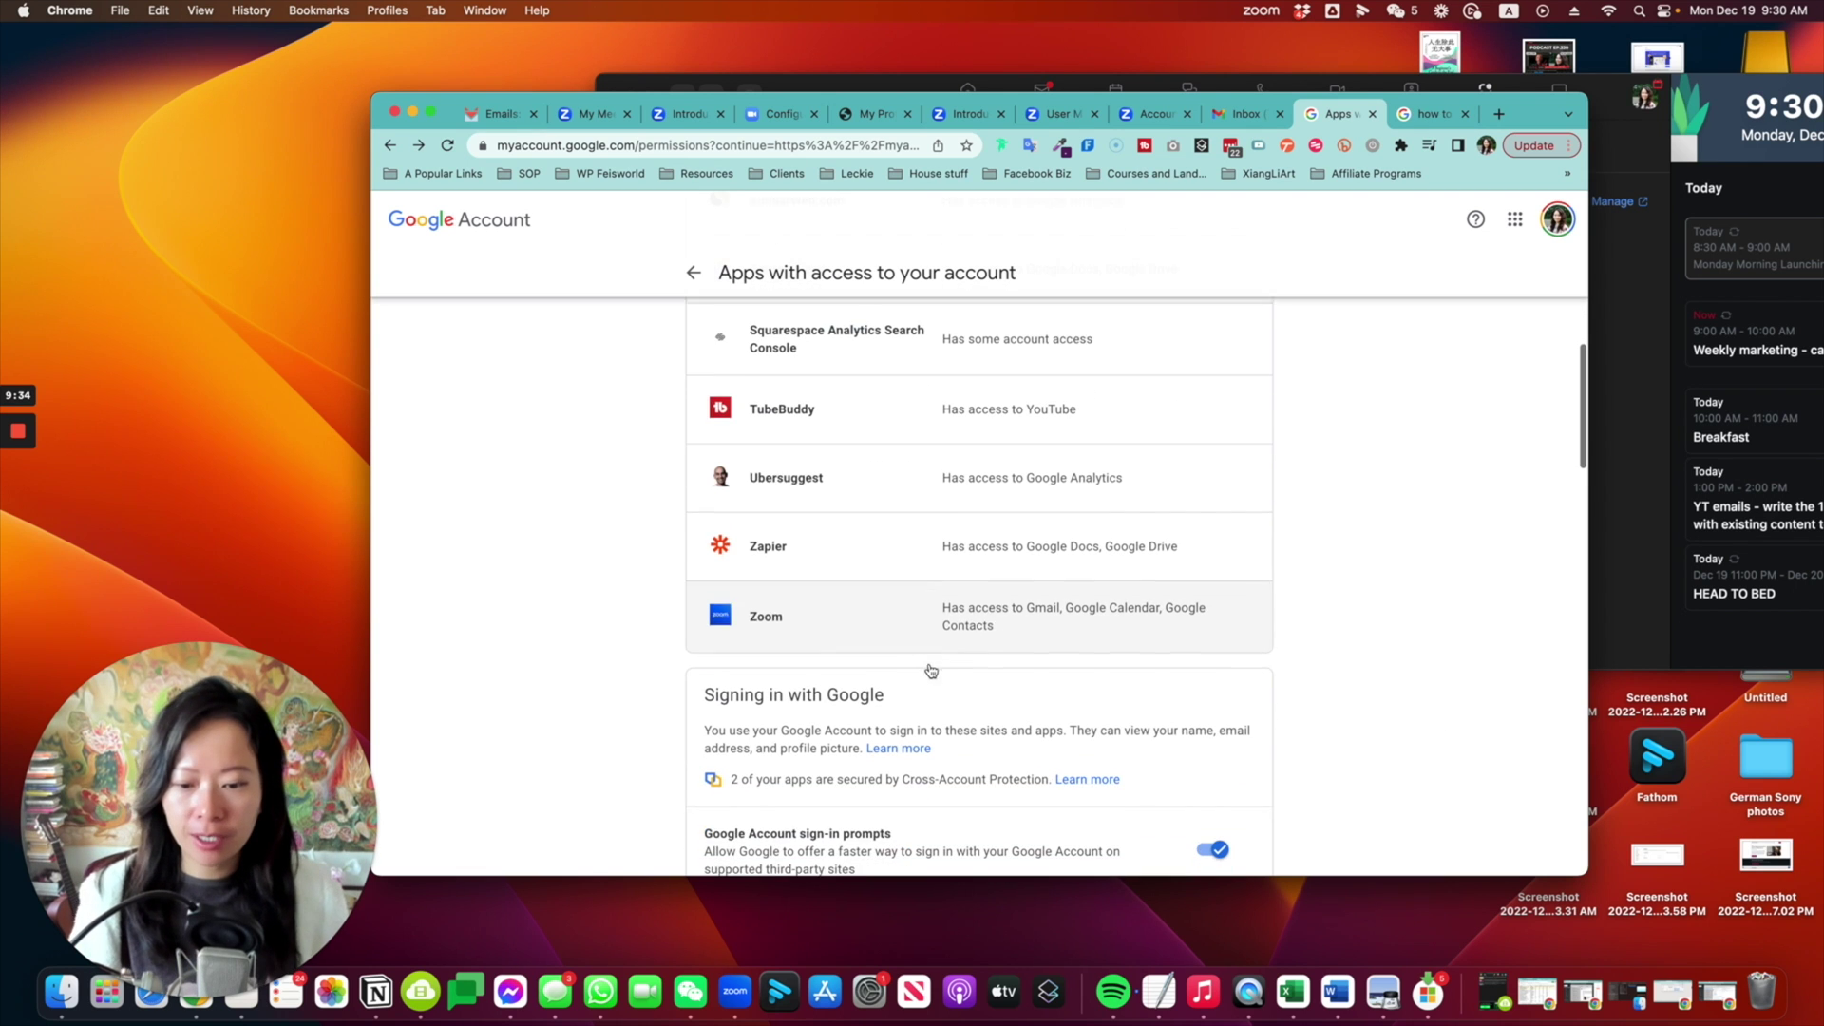
- Review Zoom's permissions for Gmail, Google Calendar and Google Contacts, and remove Zoom's access to the Google account
{"action": "left_click", "coordinate": [982, 622]}
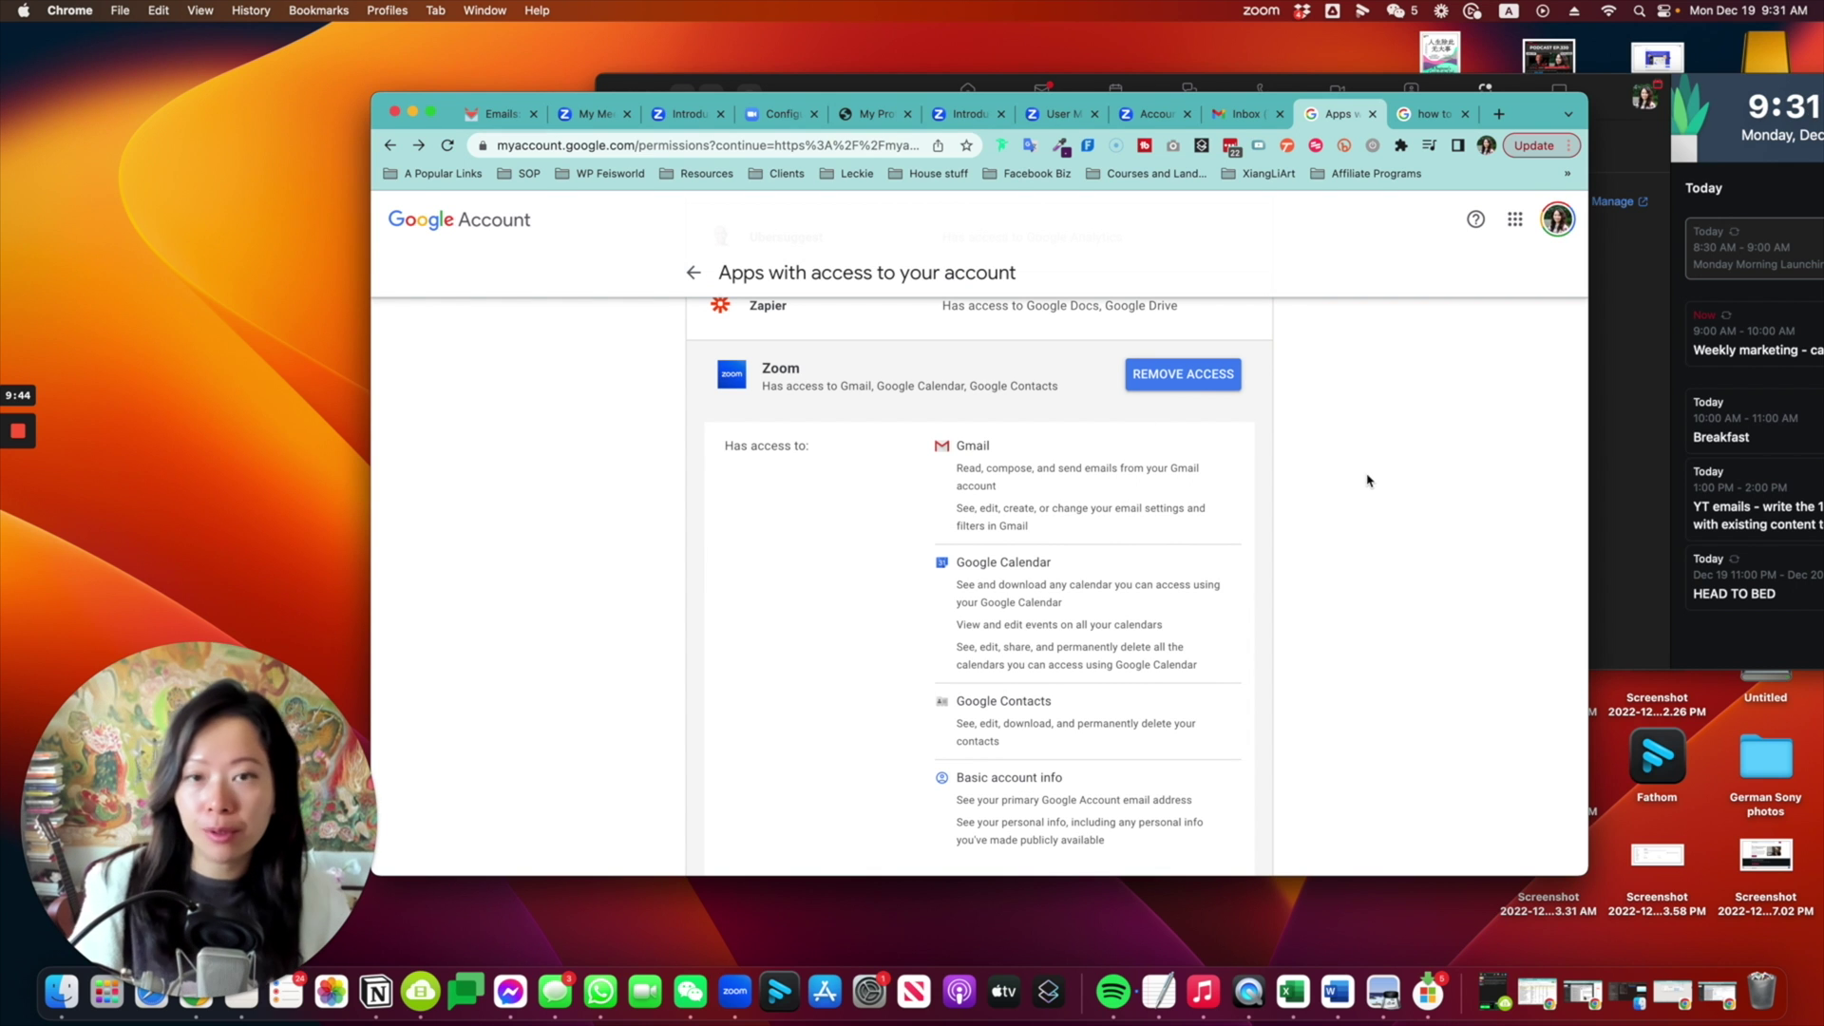
{"action": "scroll", "coordinate": [1365, 475], "scroll_direction": "down", "scroll_amount": 1}
{"action": "scroll", "coordinate": [1359, 490], "scroll_direction": "down", "scroll_amount": 5}
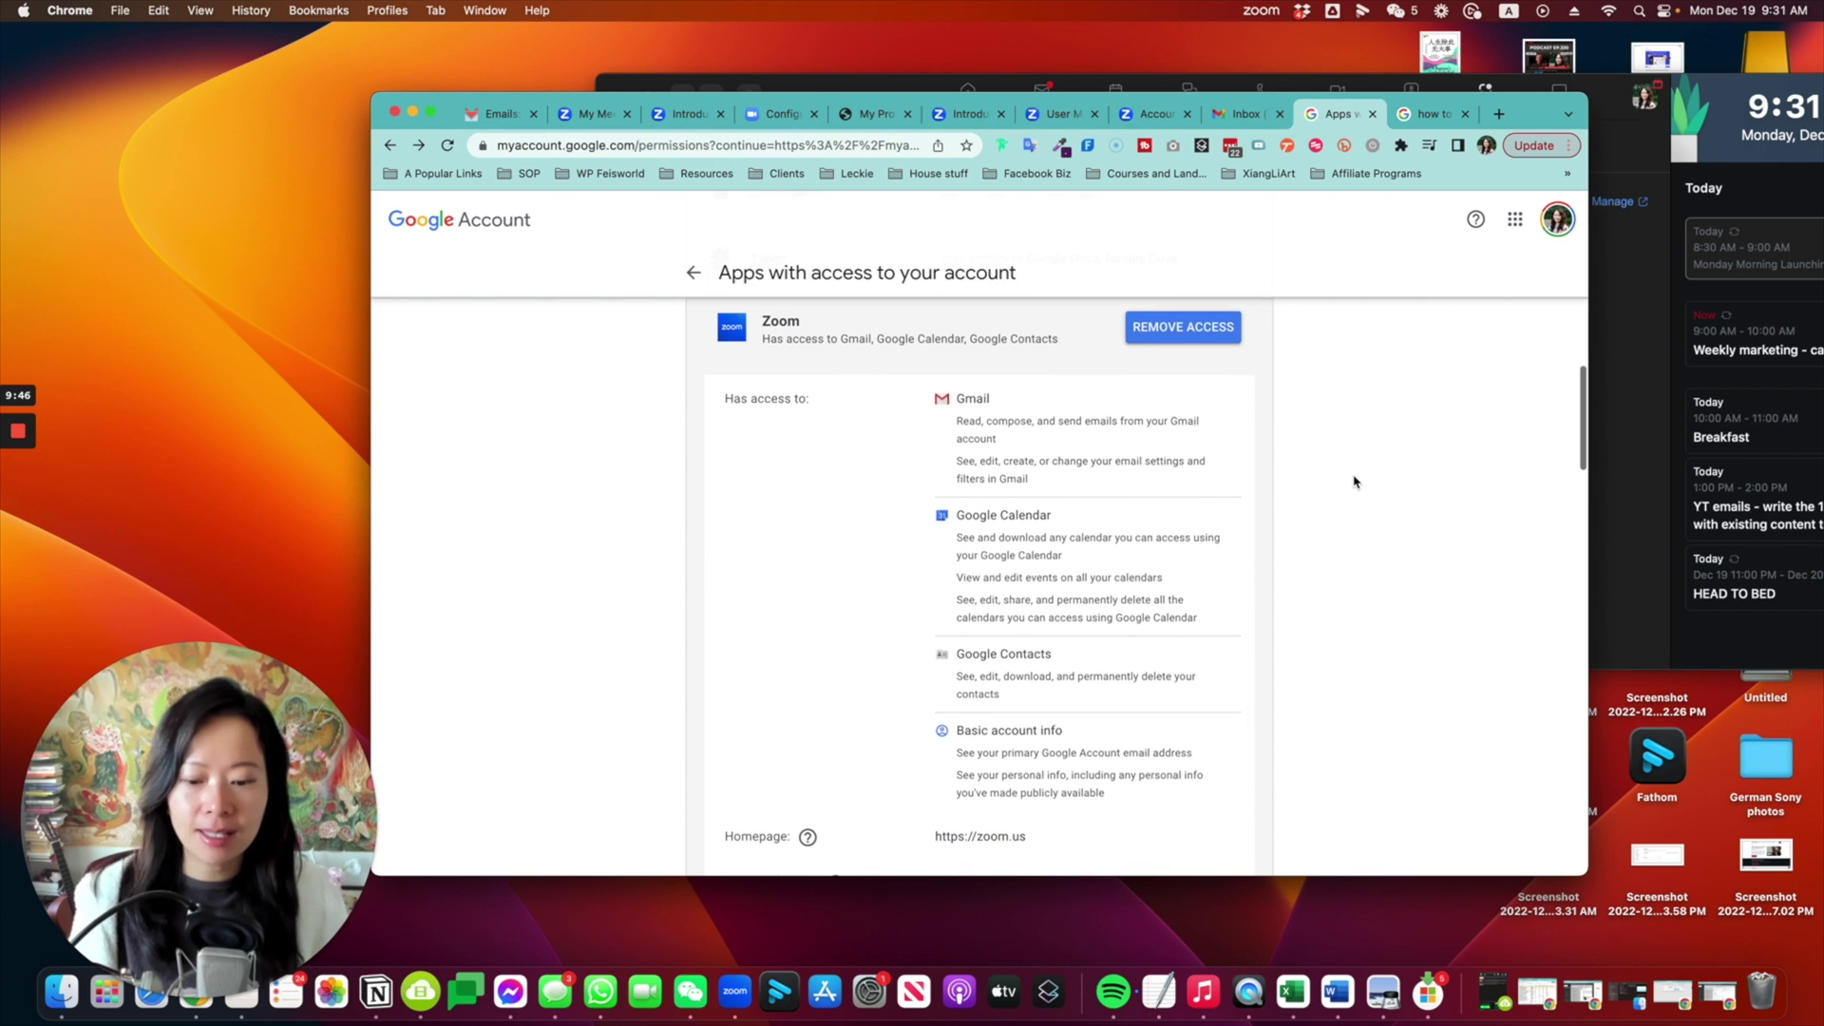
{"action": "scroll", "coordinate": [1356, 485], "scroll_direction": "up", "scroll_amount": 8}
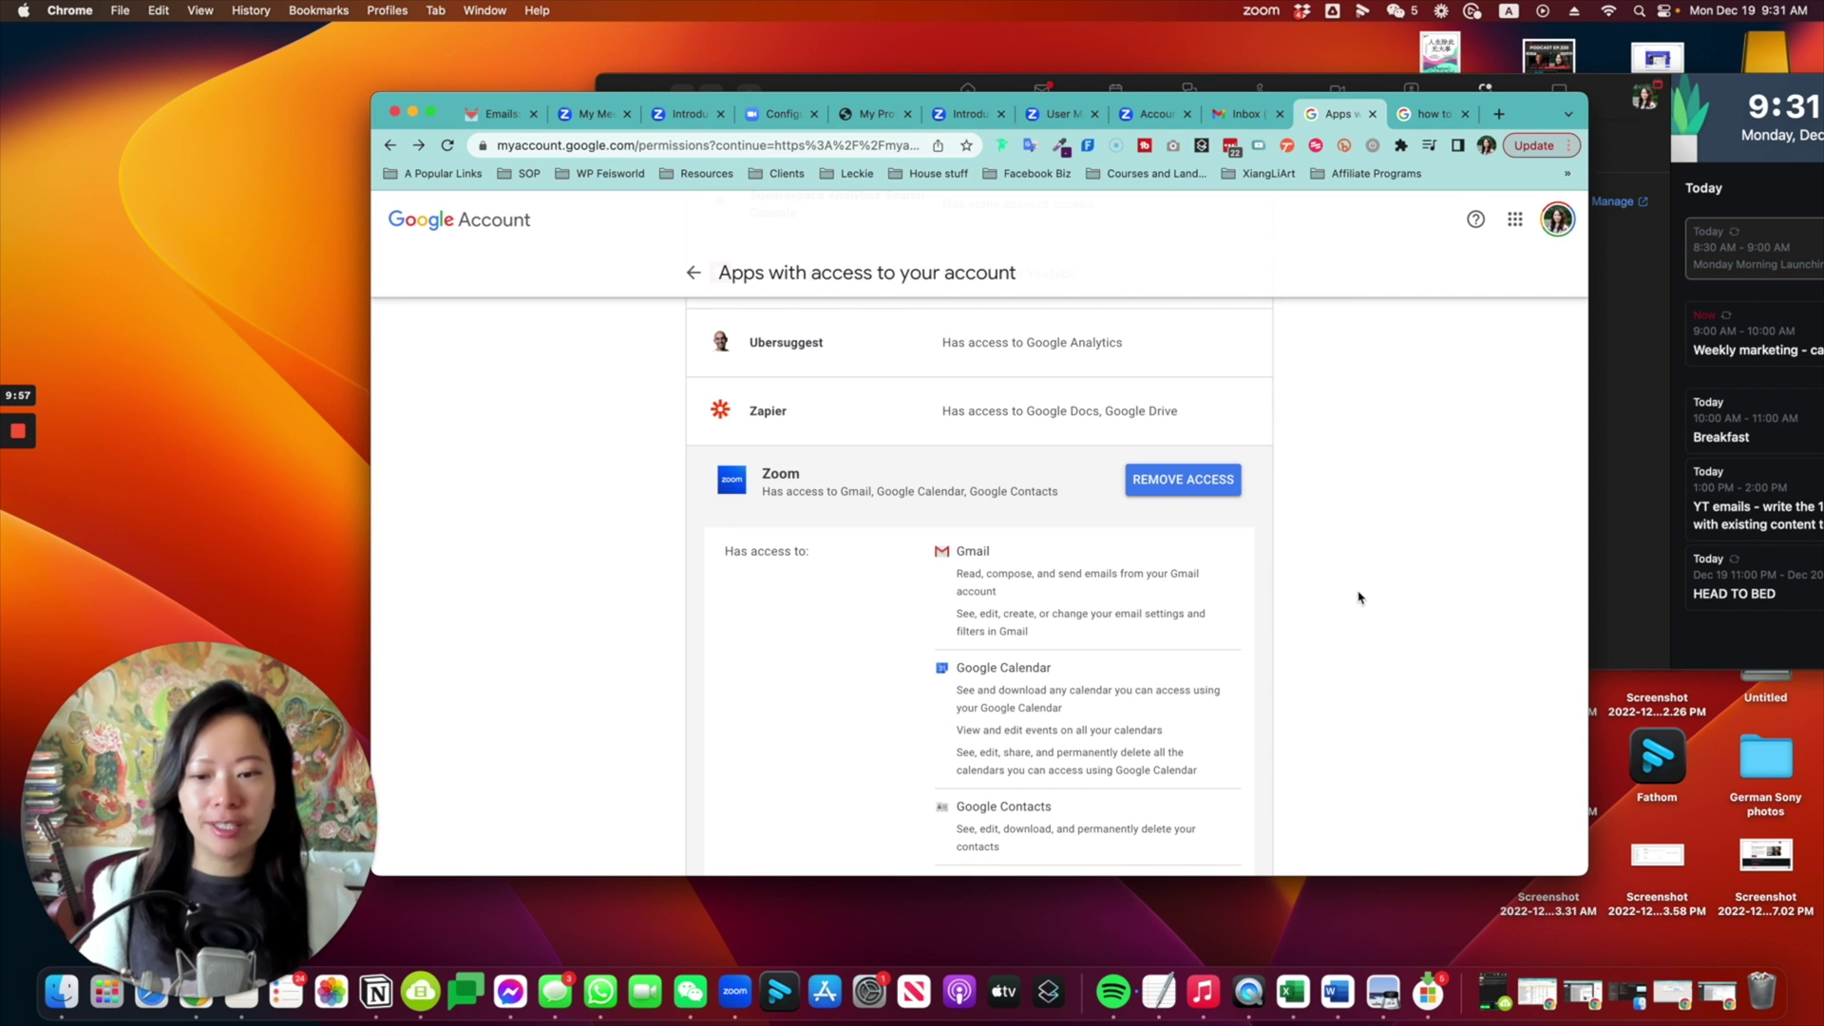
{"action": "scroll", "coordinate": [1283, 637], "scroll_direction": "down", "scroll_amount": 2}
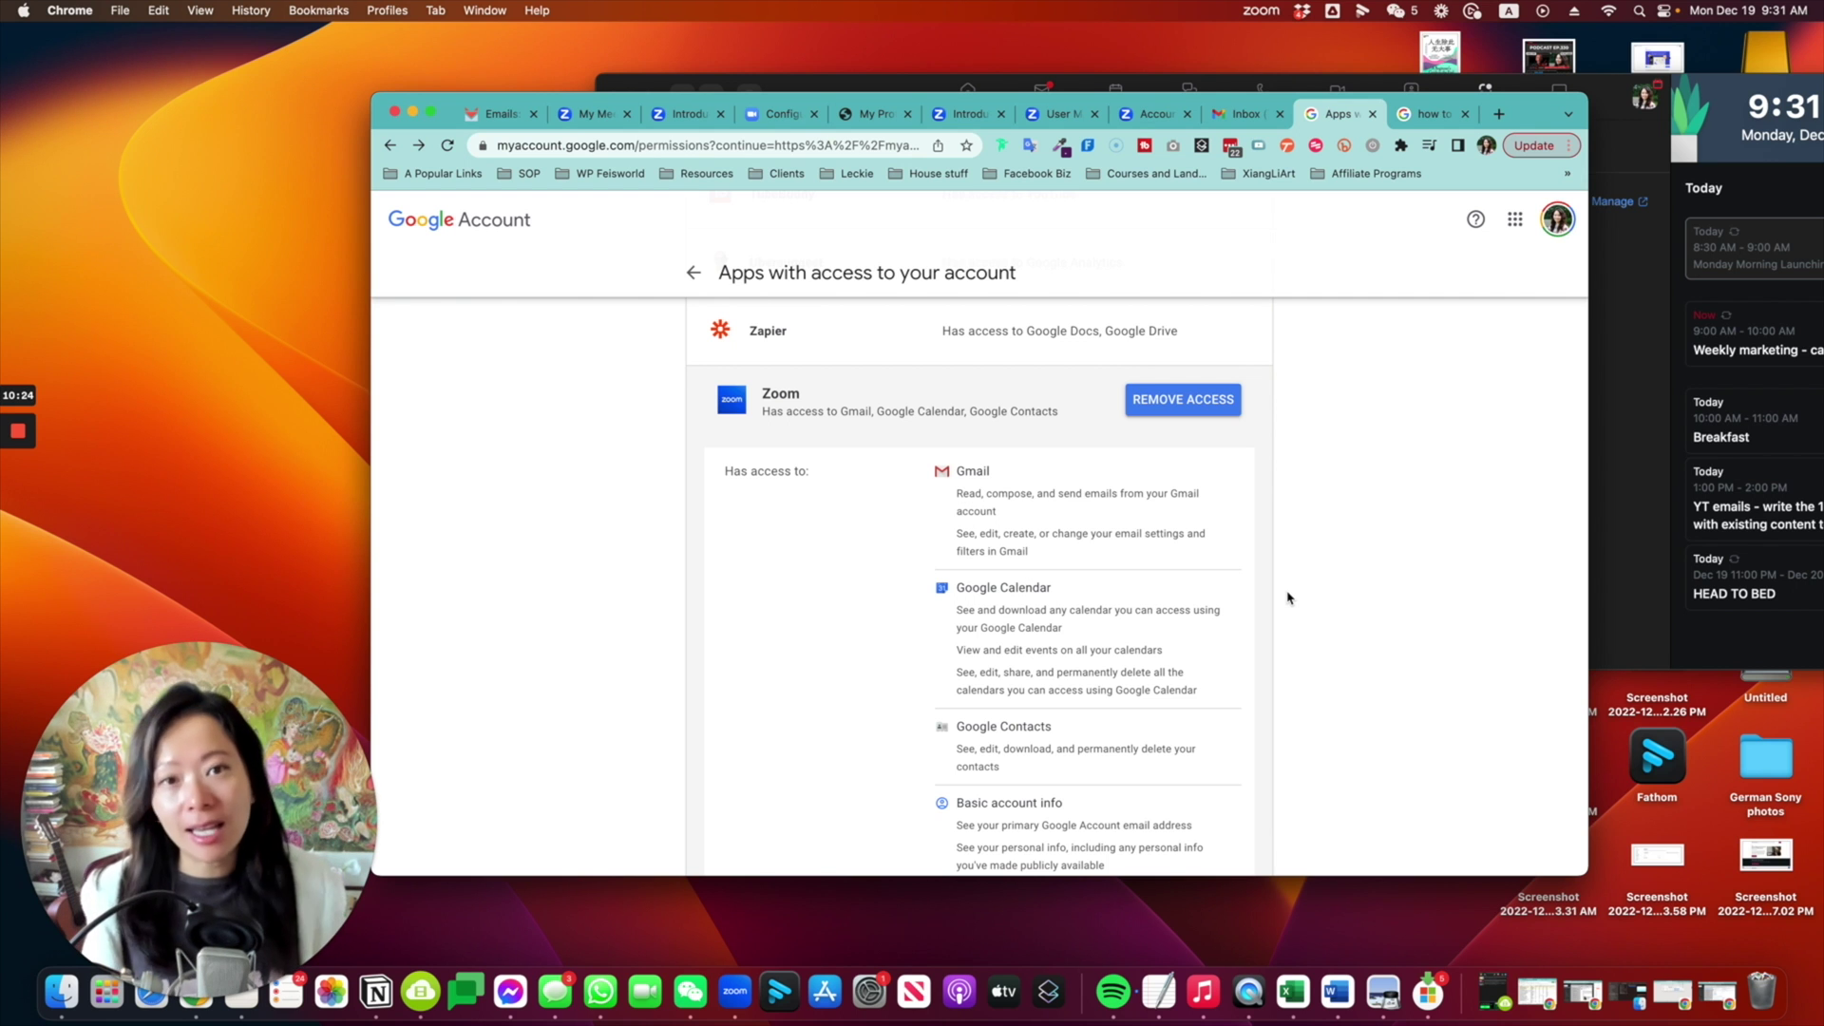
{"action": "left_click", "coordinate": [1202, 401]}
{"action": "left_click", "coordinate": [1069, 581]}
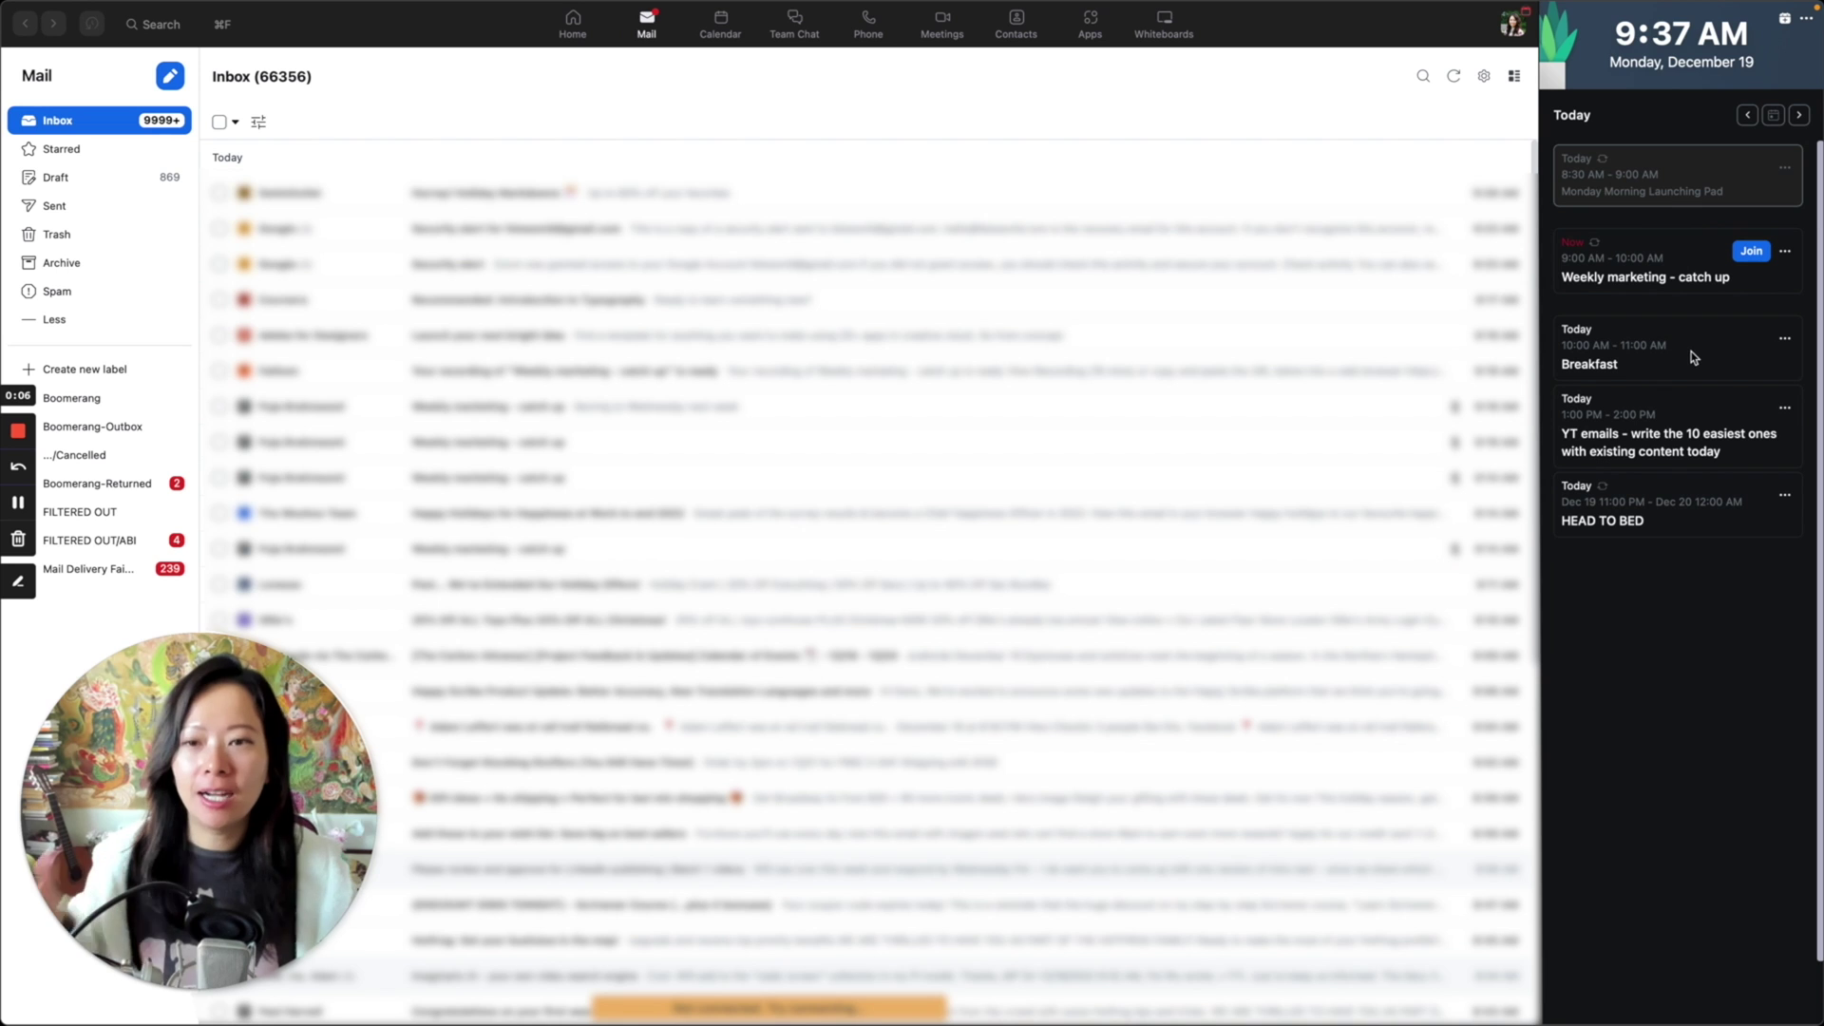
- Switch to the Zoom mail client, open the email preferences, and log the connected account out
{"action": "left_click", "coordinate": [1484, 77]}
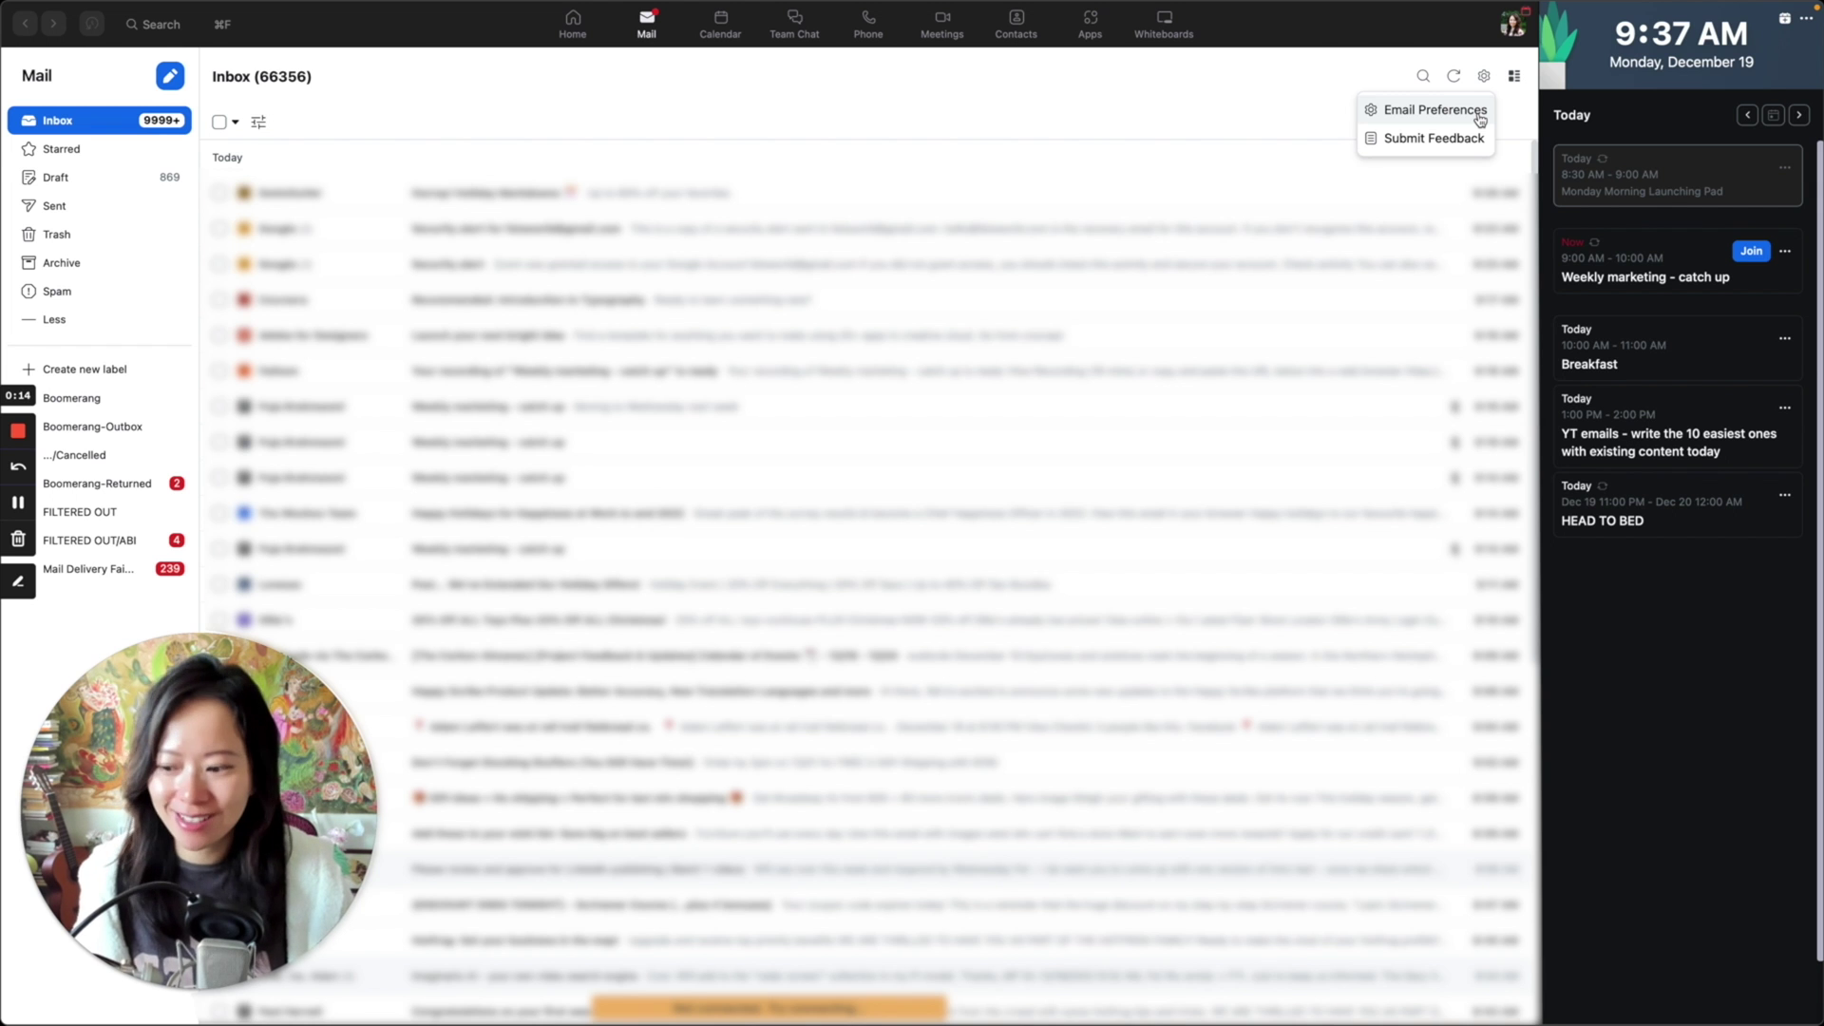
{"action": "left_click", "coordinate": [1478, 112]}
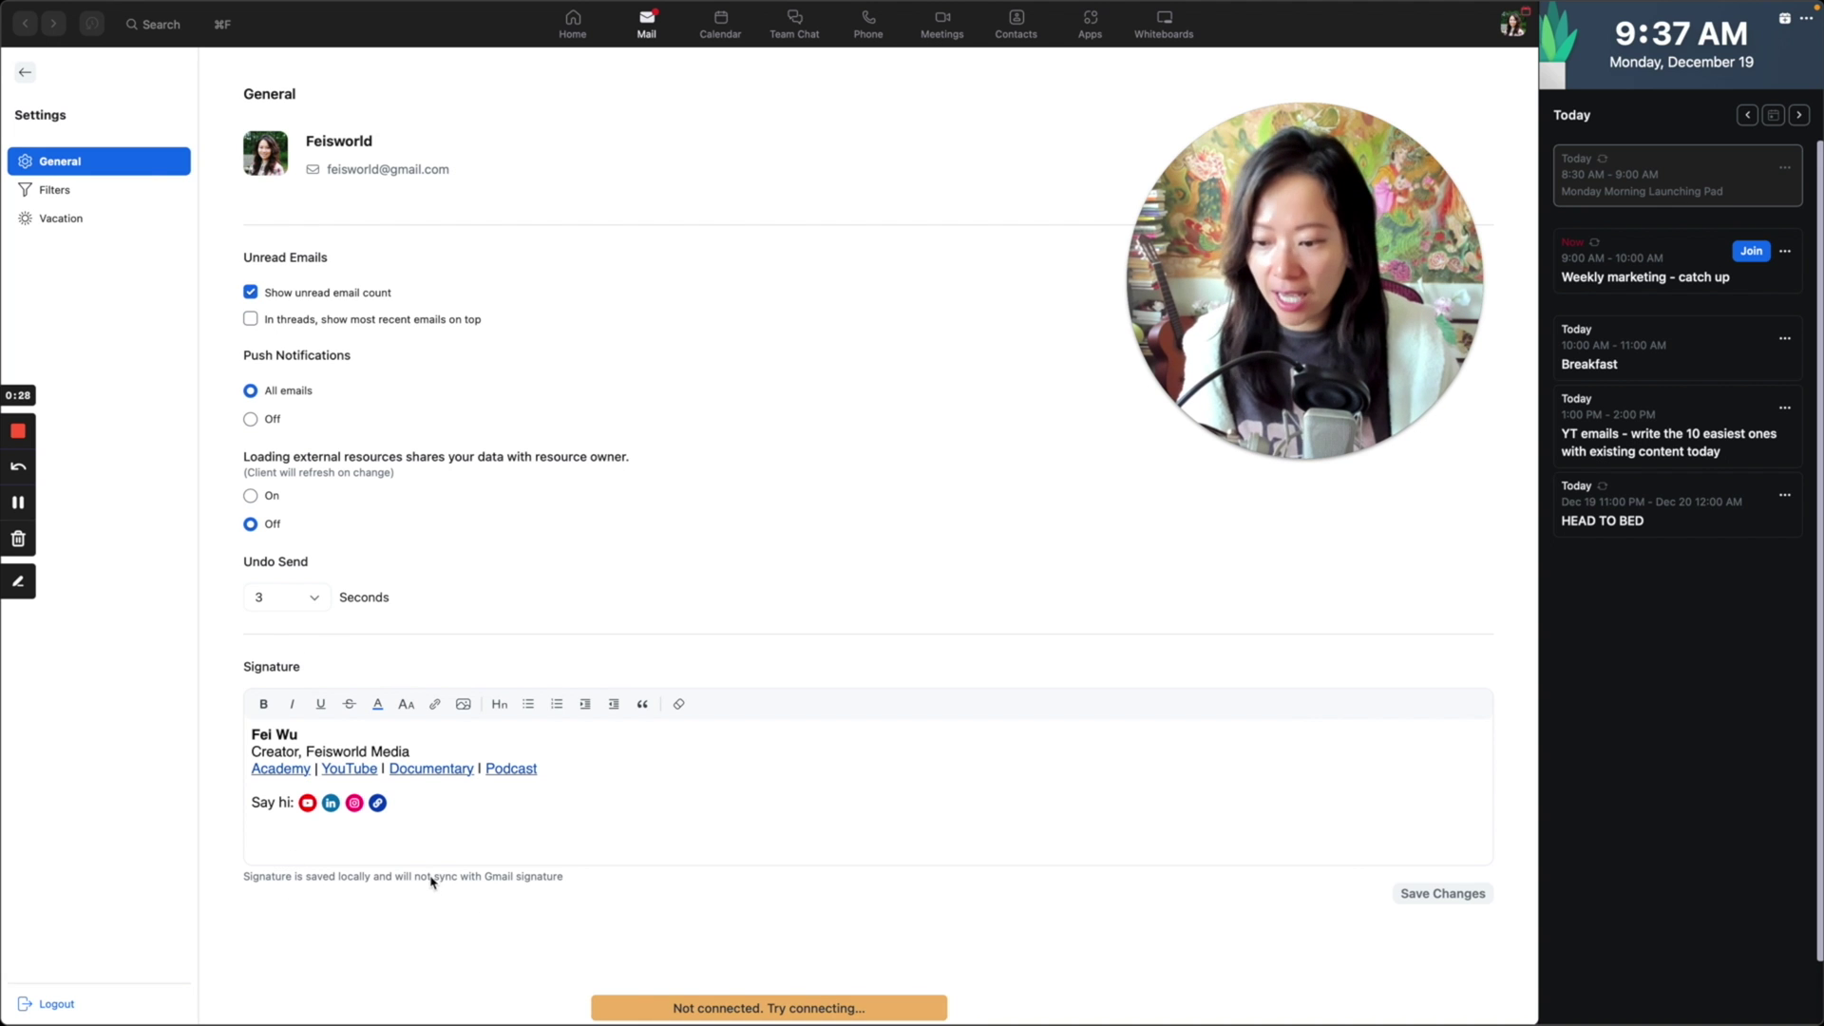
{"action": "left_click", "coordinate": [57, 1005]}
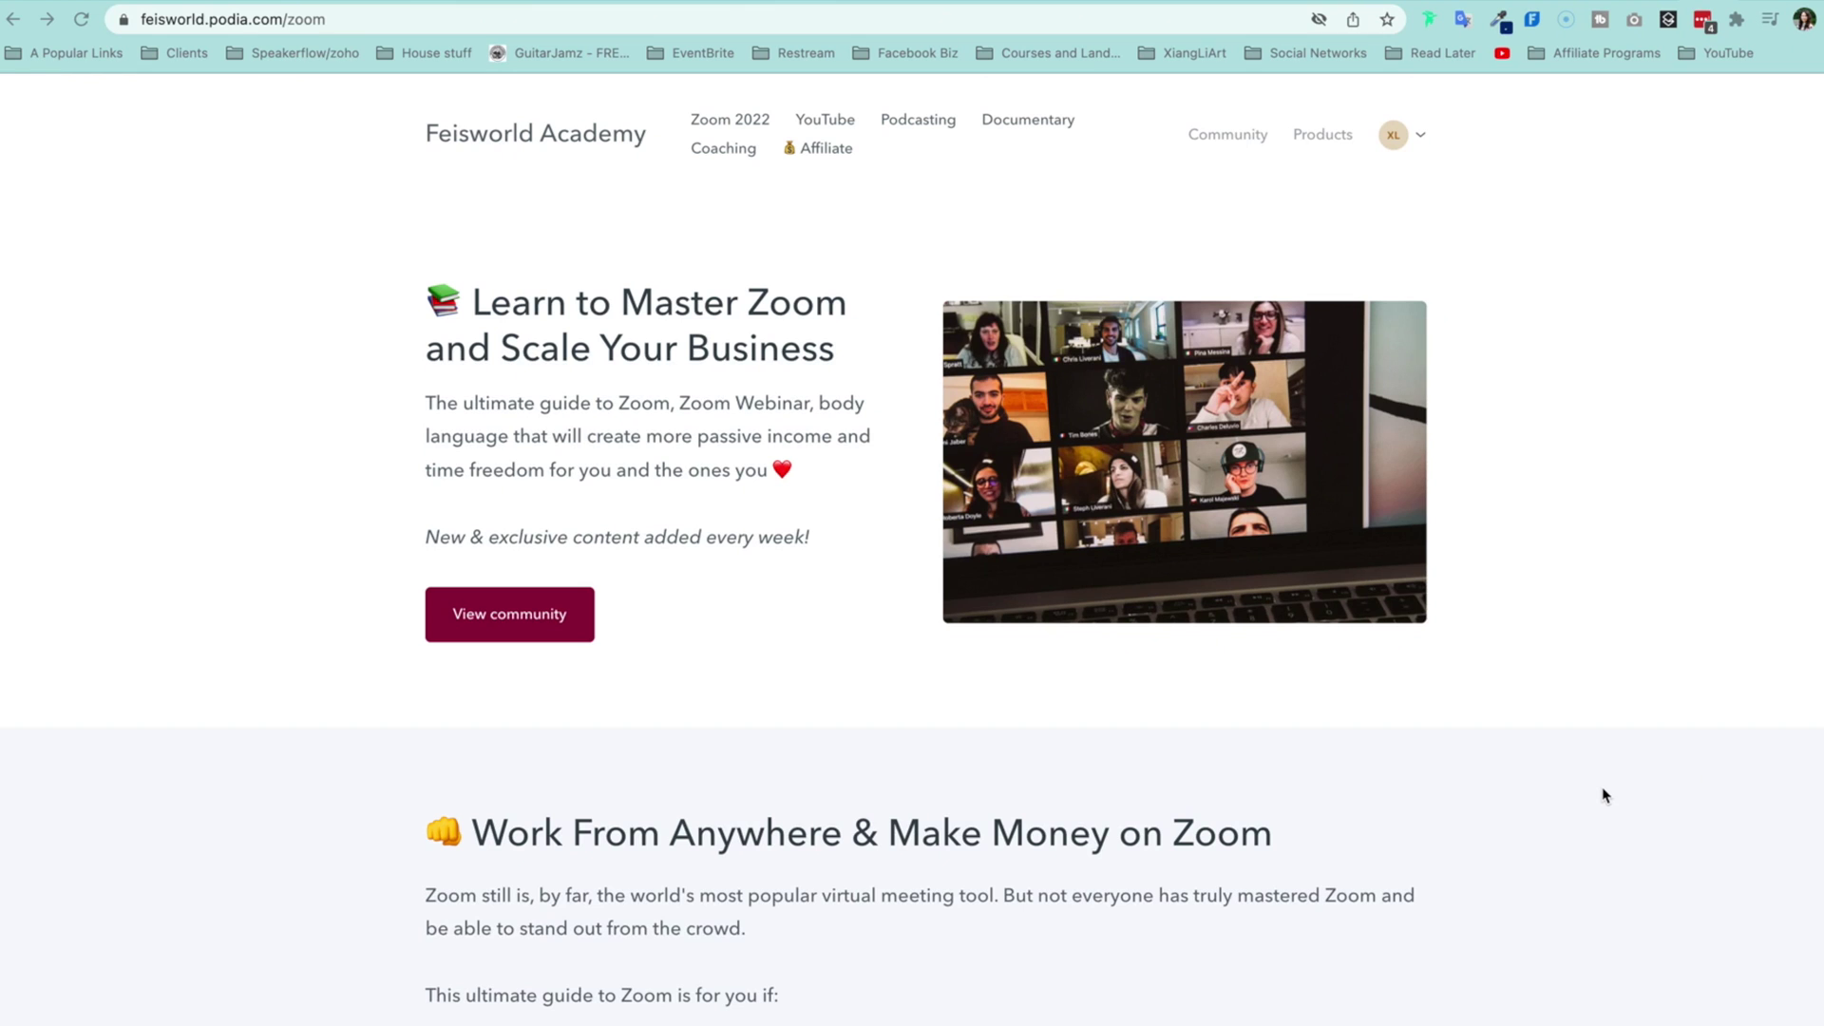
- Look through the Feisworld Academy Zoom course page, from the target audience and guide overview to the course contents and instructor introduction
{"action": "scroll", "coordinate": [1604, 795], "scroll_direction": "down", "scroll_amount": 7}
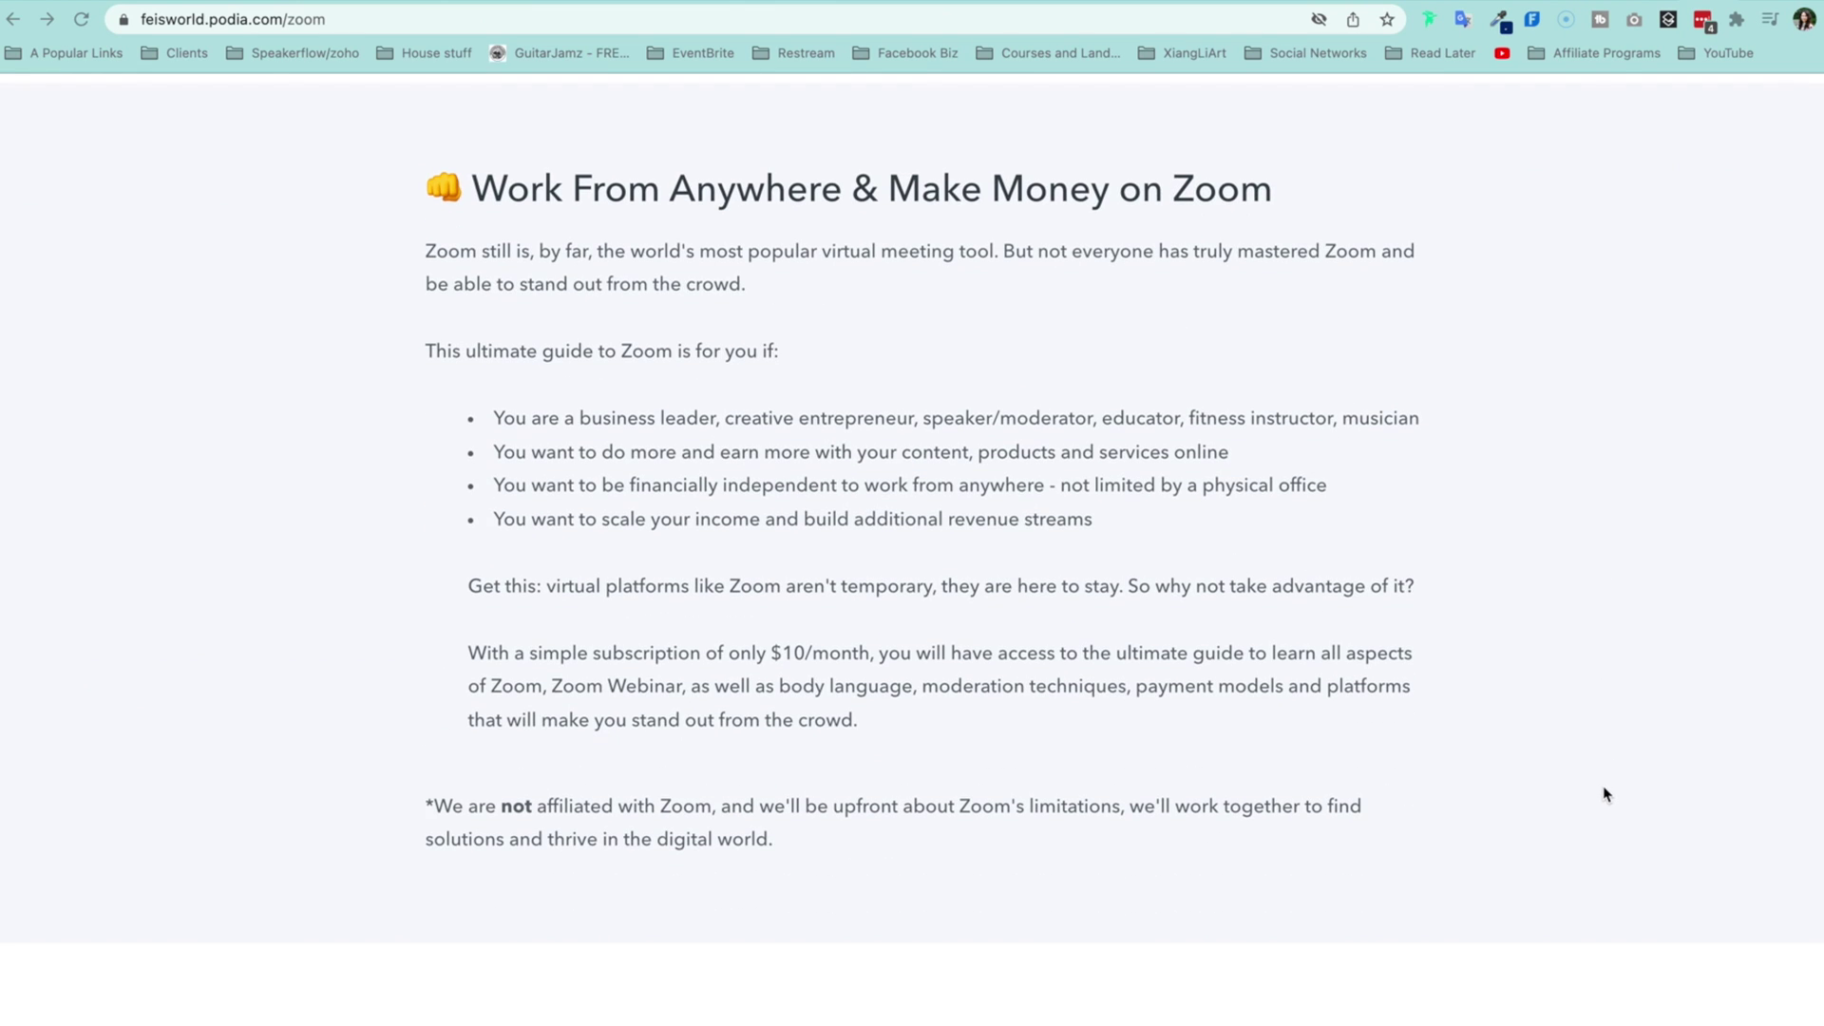
{"action": "scroll", "coordinate": [1604, 794], "scroll_direction": "down", "scroll_amount": 7}
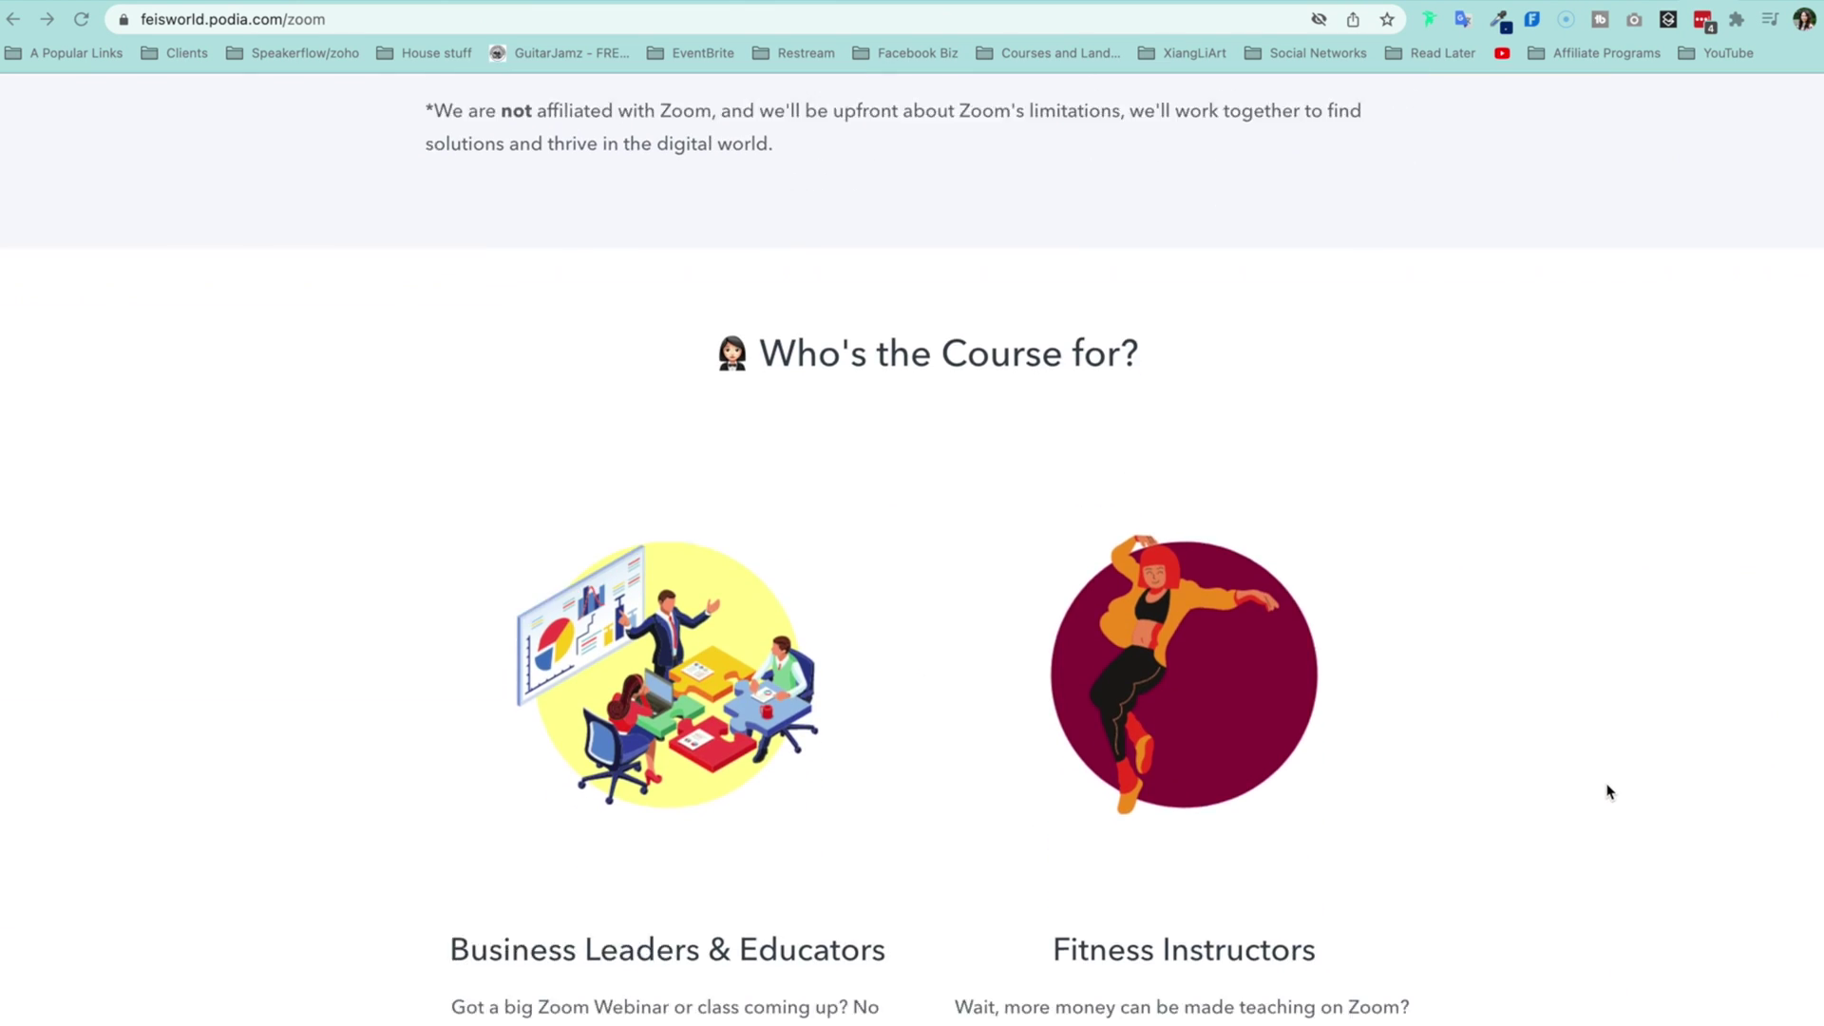
{"action": "scroll", "coordinate": [1608, 791], "scroll_direction": "down", "scroll_amount": 12}
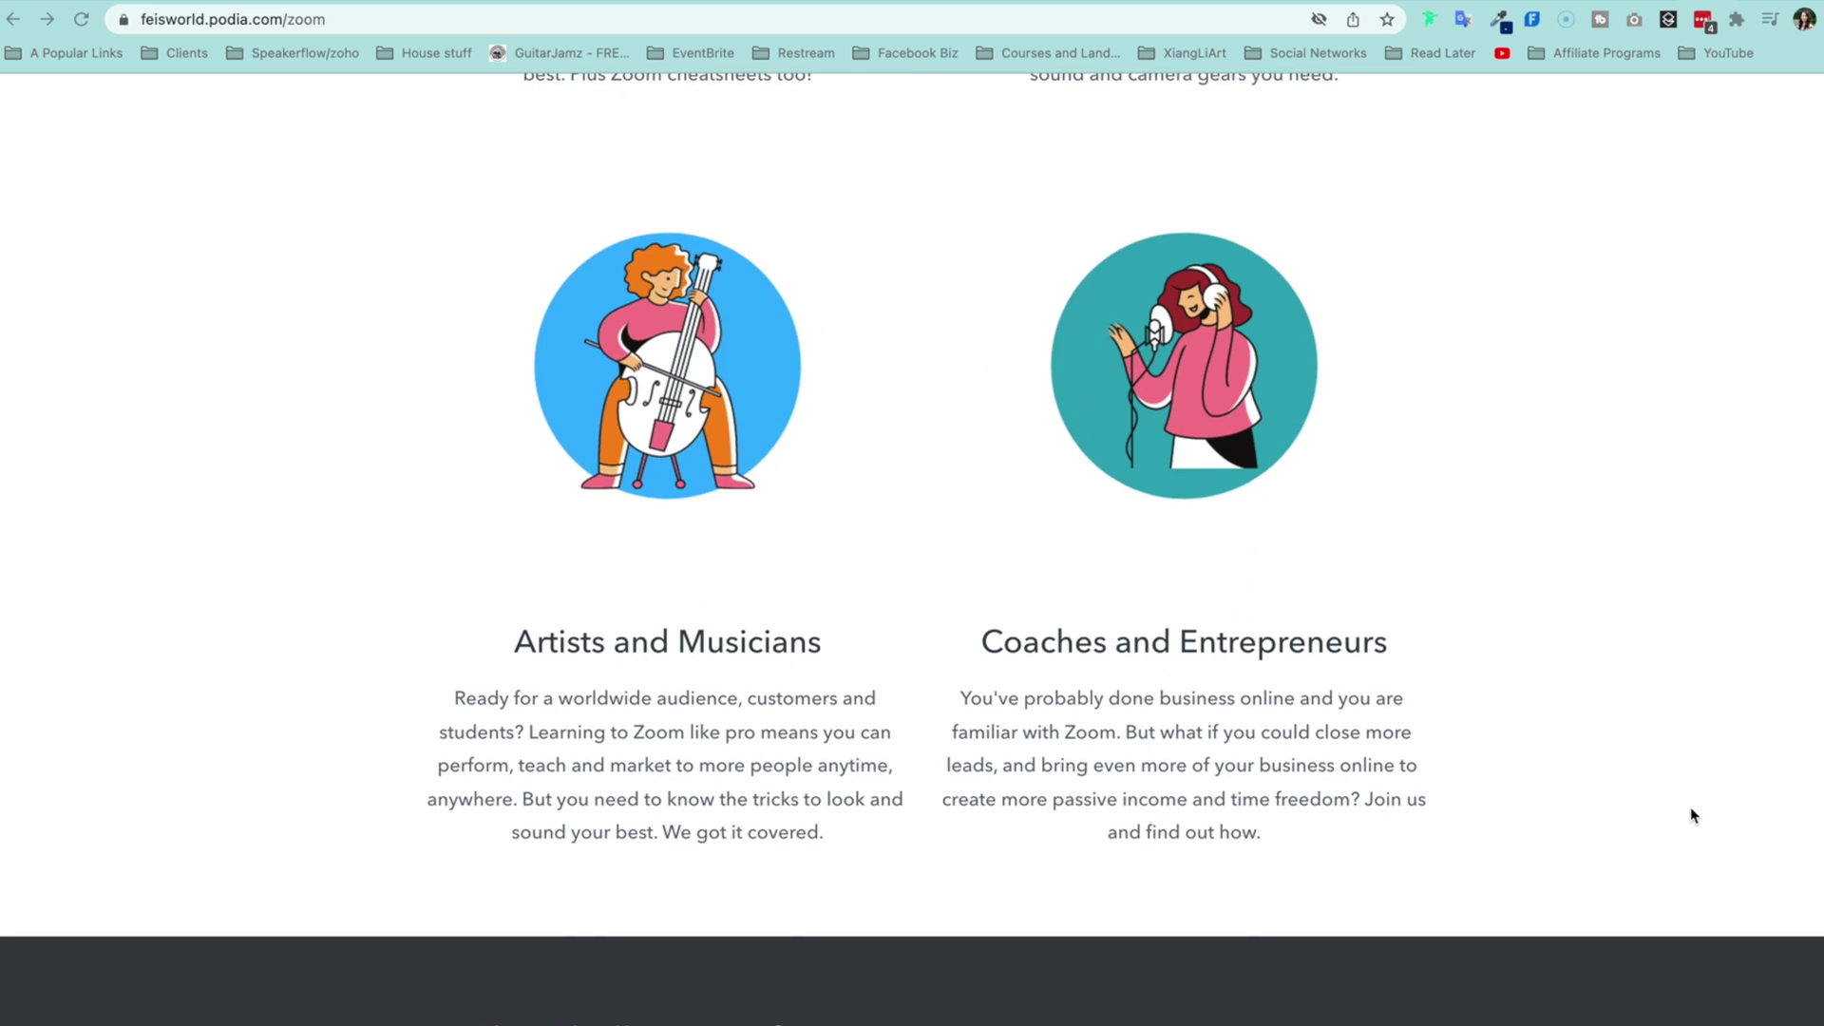
{"action": "scroll", "coordinate": [1696, 817], "scroll_direction": "down", "scroll_amount": 6}
{"action": "scroll", "coordinate": [1689, 814], "scroll_direction": "down", "scroll_amount": 6}
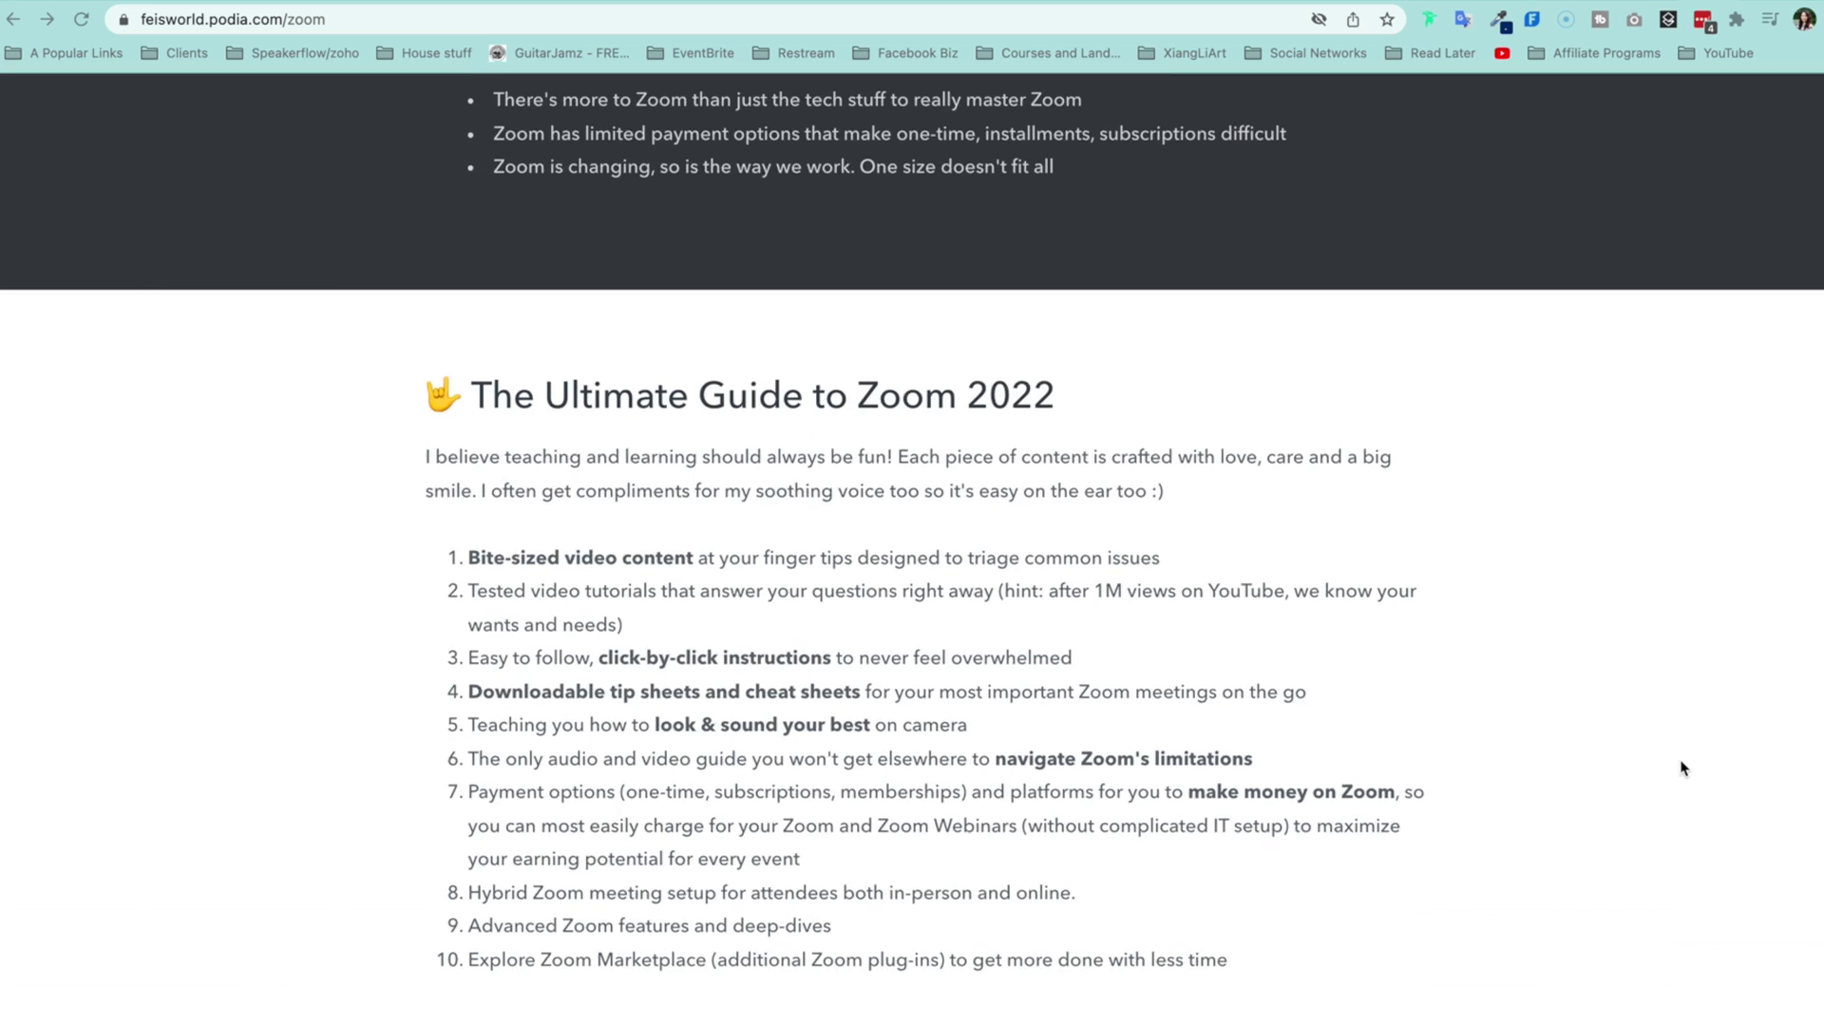
{"action": "scroll", "coordinate": [1694, 800], "scroll_direction": "down", "scroll_amount": 10}
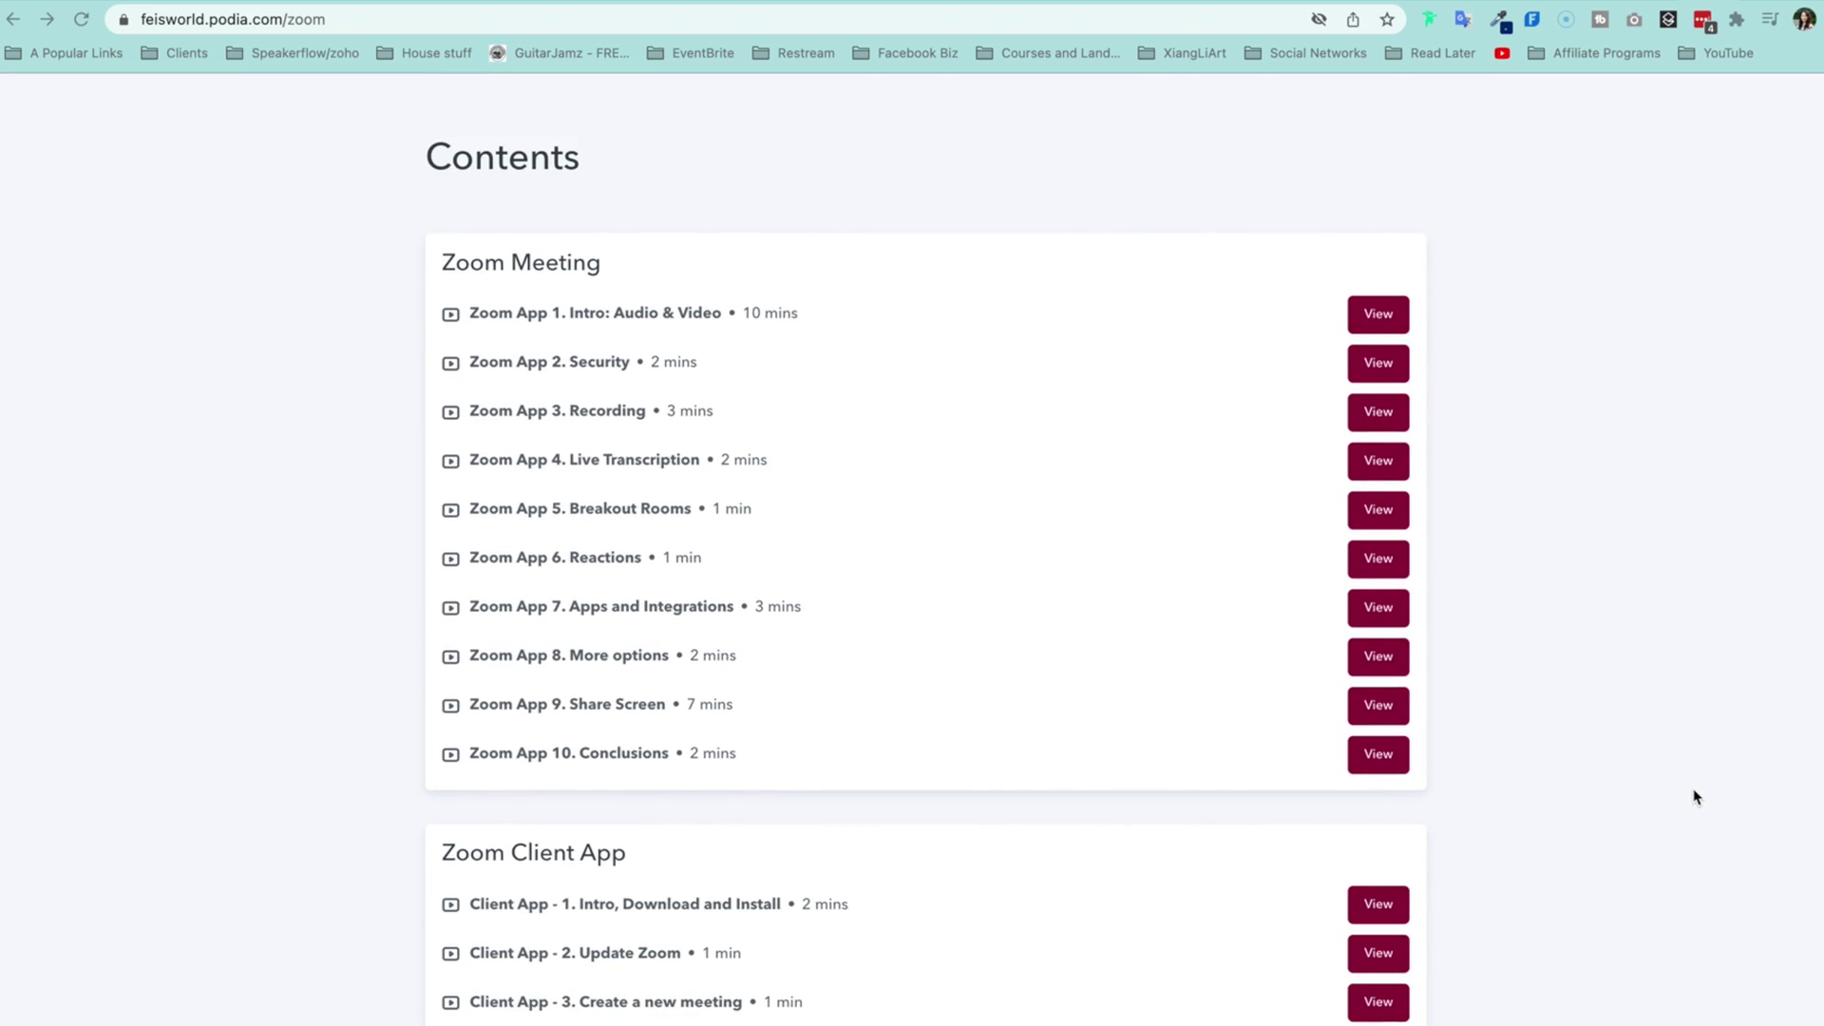
{"action": "scroll", "coordinate": [1697, 796], "scroll_direction": "down", "scroll_amount": 20}
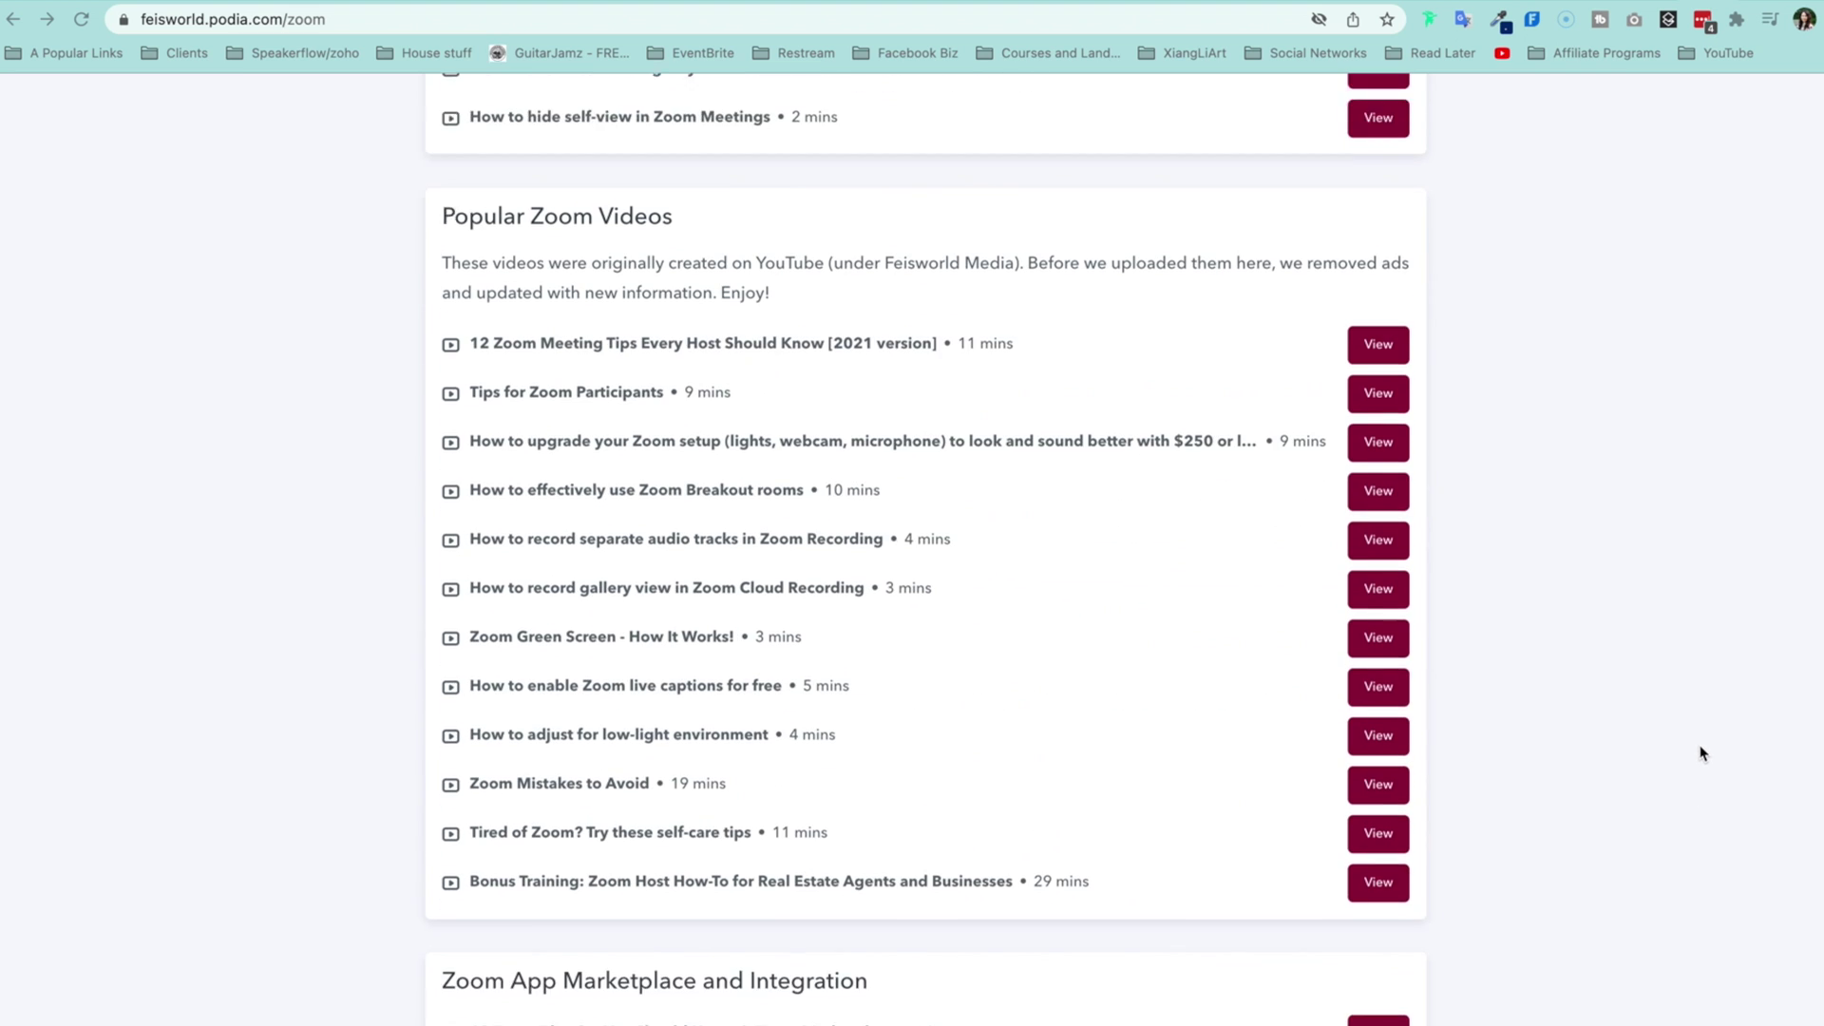
{"action": "scroll", "coordinate": [1702, 755], "scroll_direction": "down", "scroll_amount": 1}
{"action": "scroll", "coordinate": [1702, 754], "scroll_direction": "down", "scroll_amount": 10}
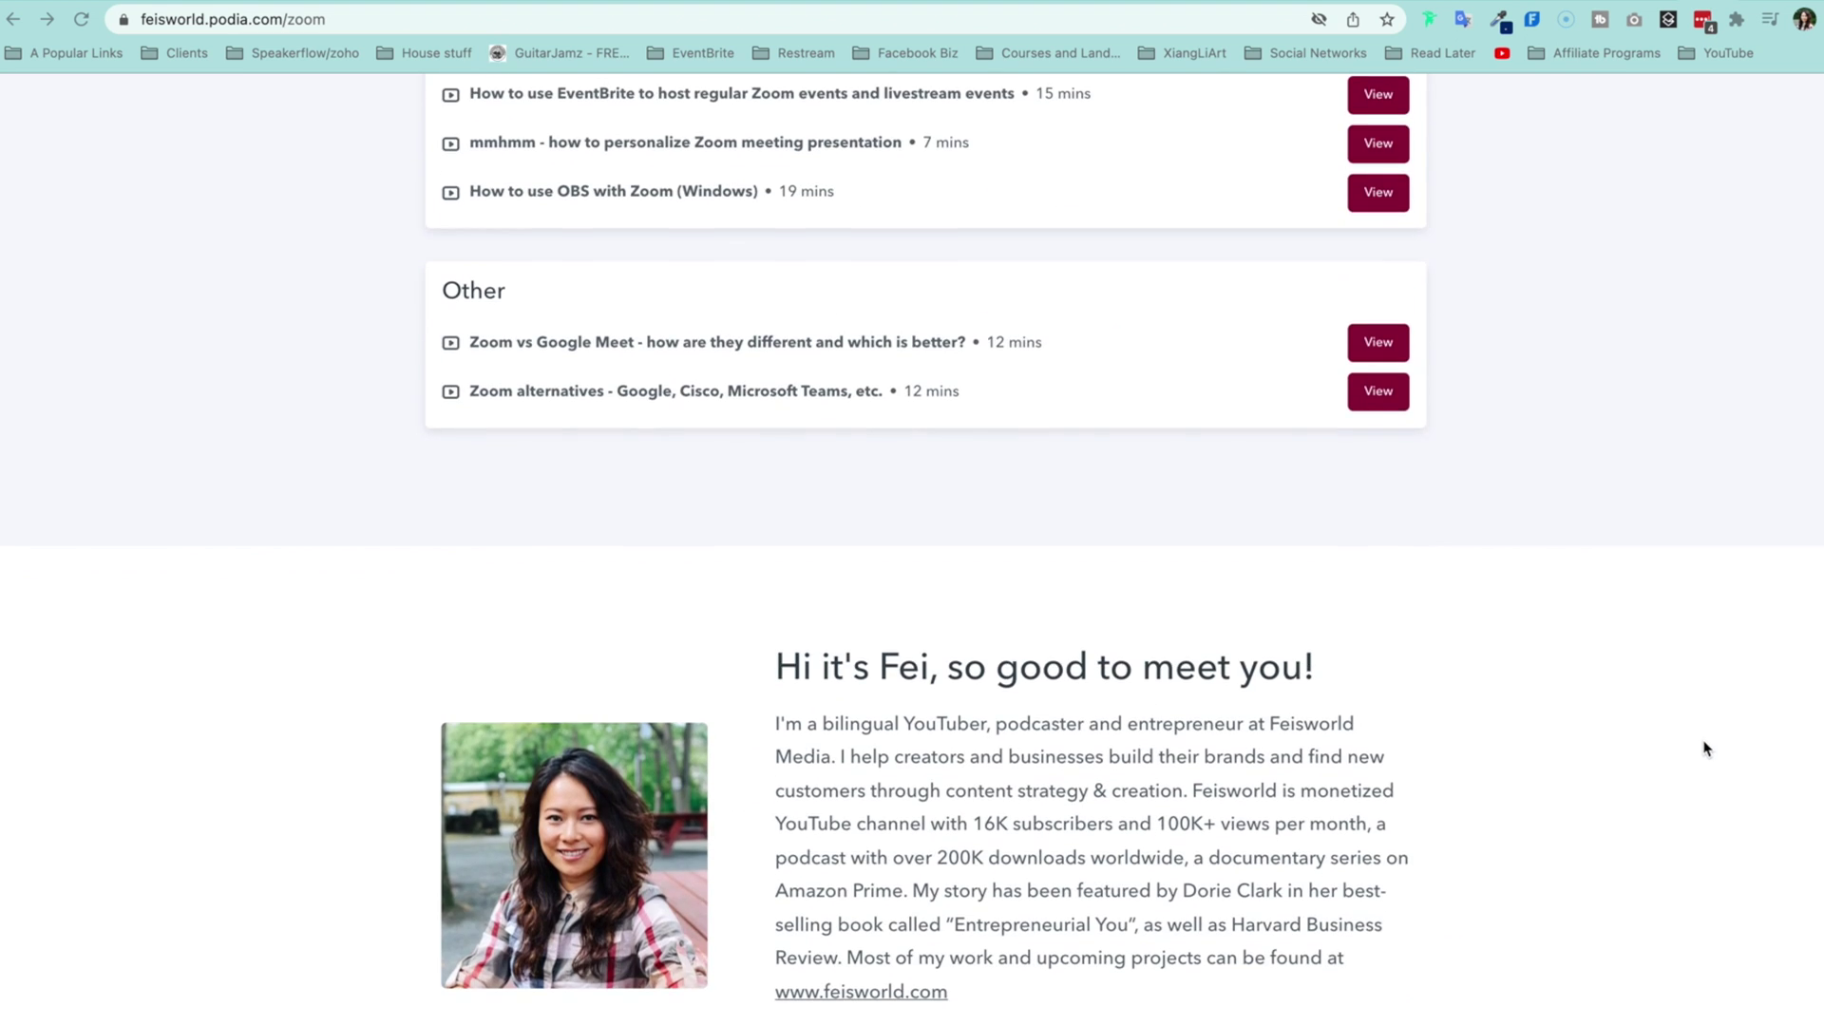